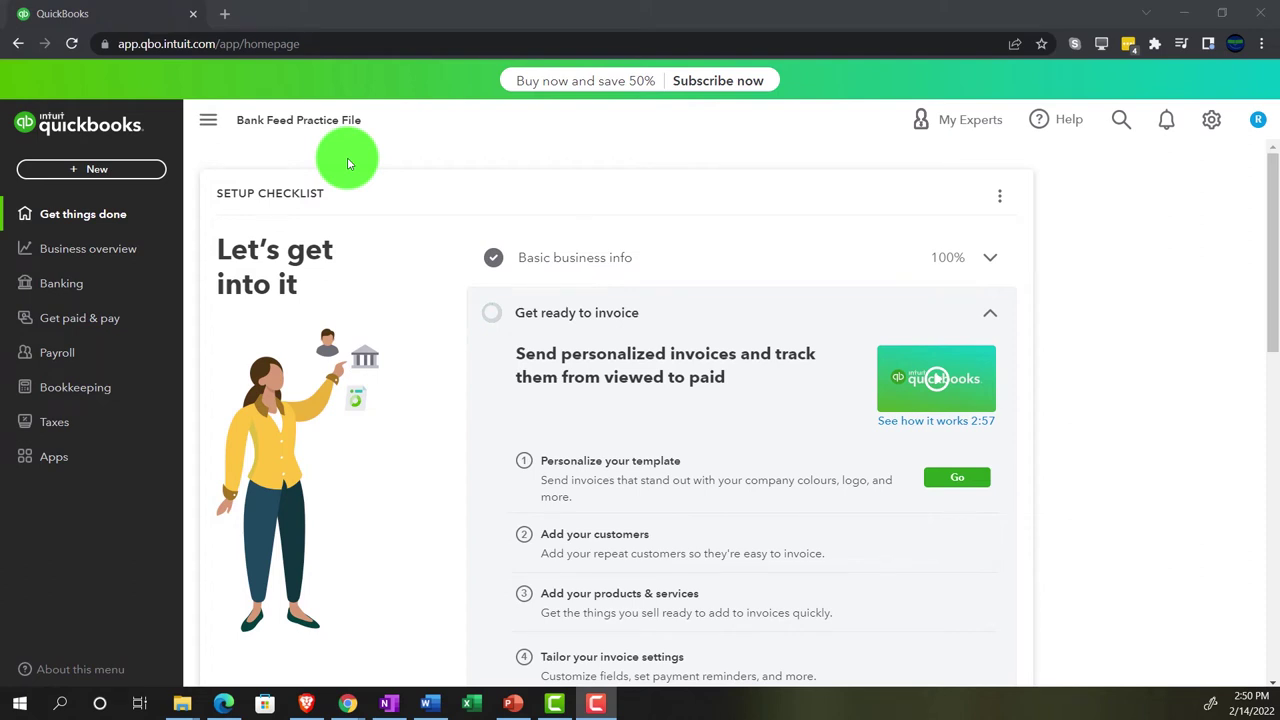
Step: Zoom in the browser page and bring up the Craig's Design and Landscaping sample company window
key(ctrl+plus)
key(ctrl+plus)
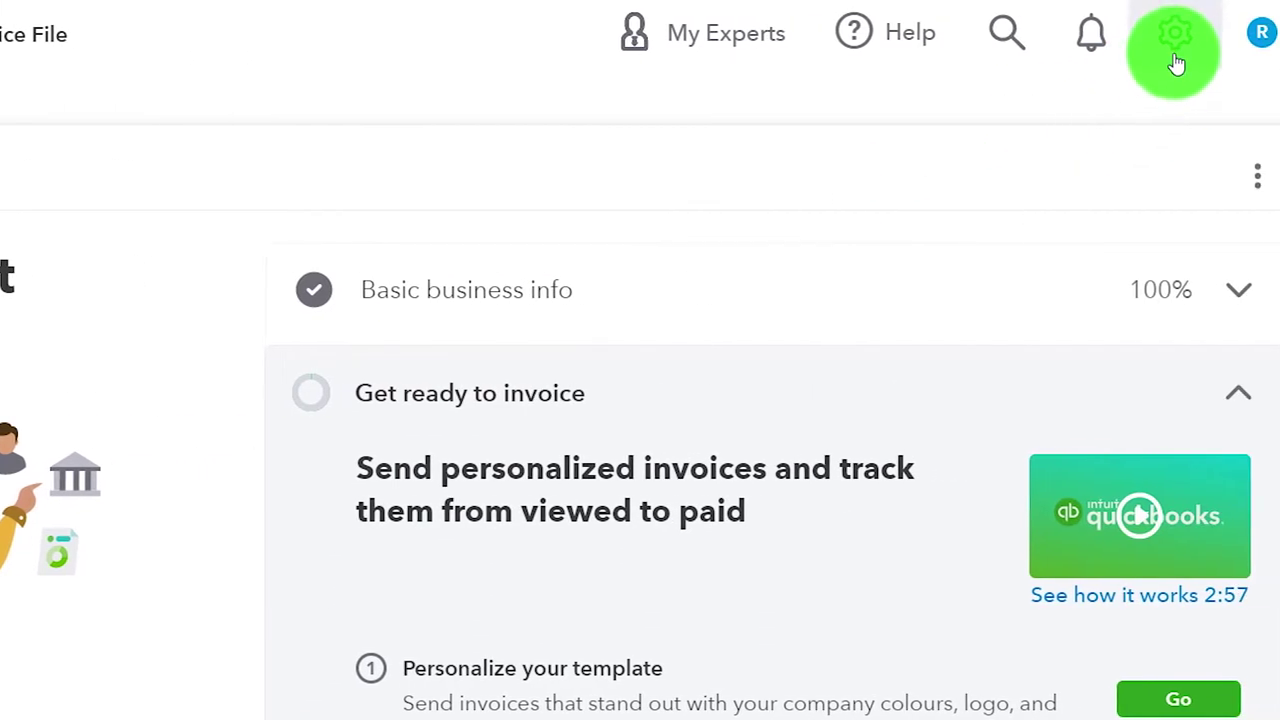
click(1171, 50)
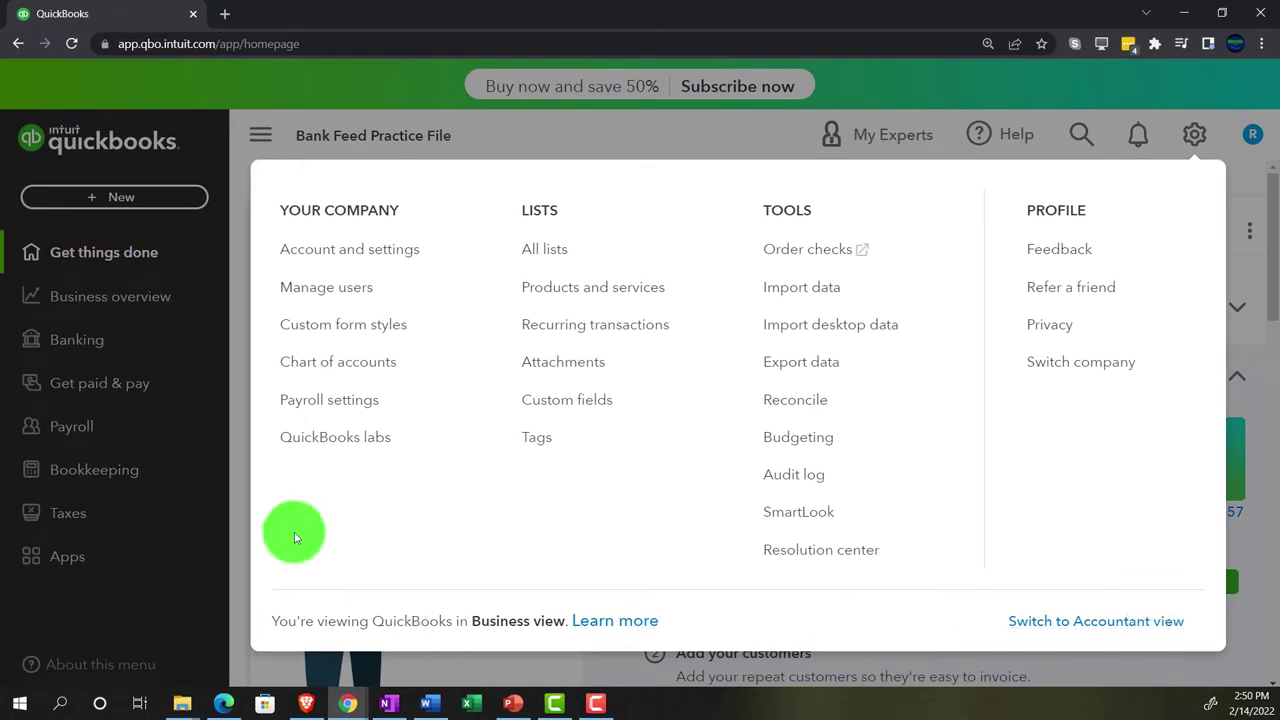
click(226, 703)
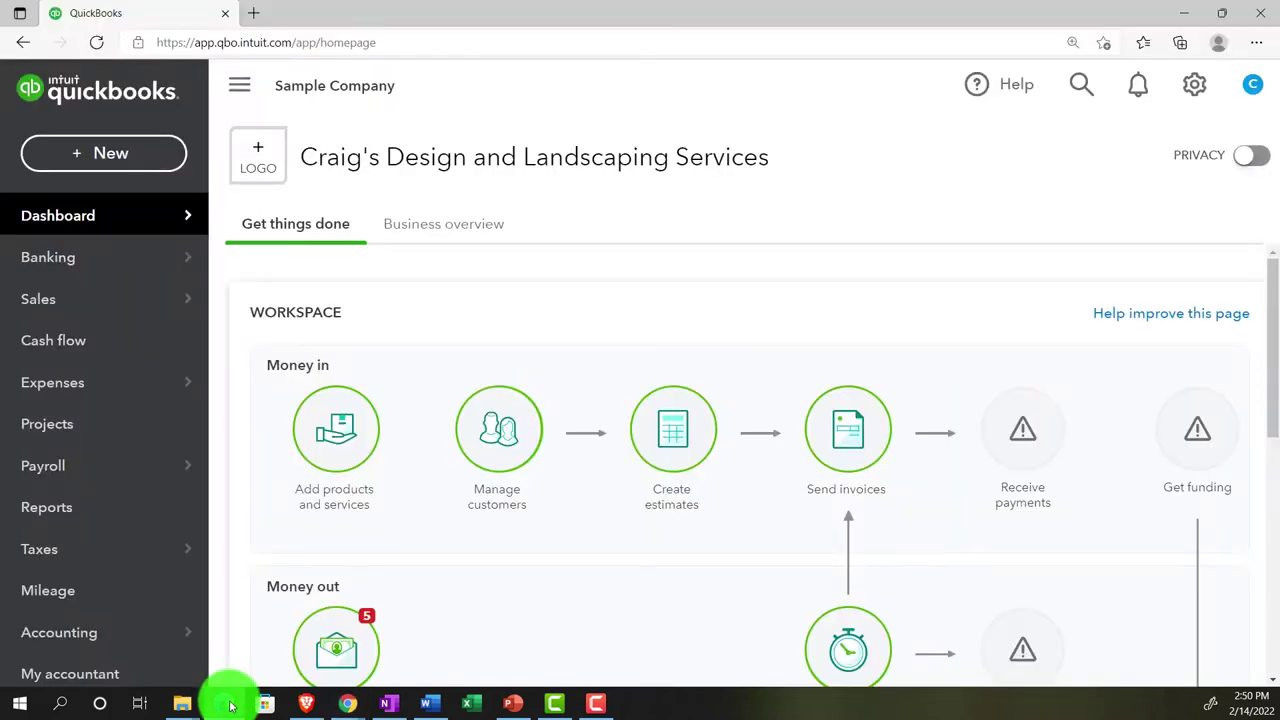
Step: Duplicate the Bank Feed Practice File tab three times, then glance at the sample company and come back
click(228, 704)
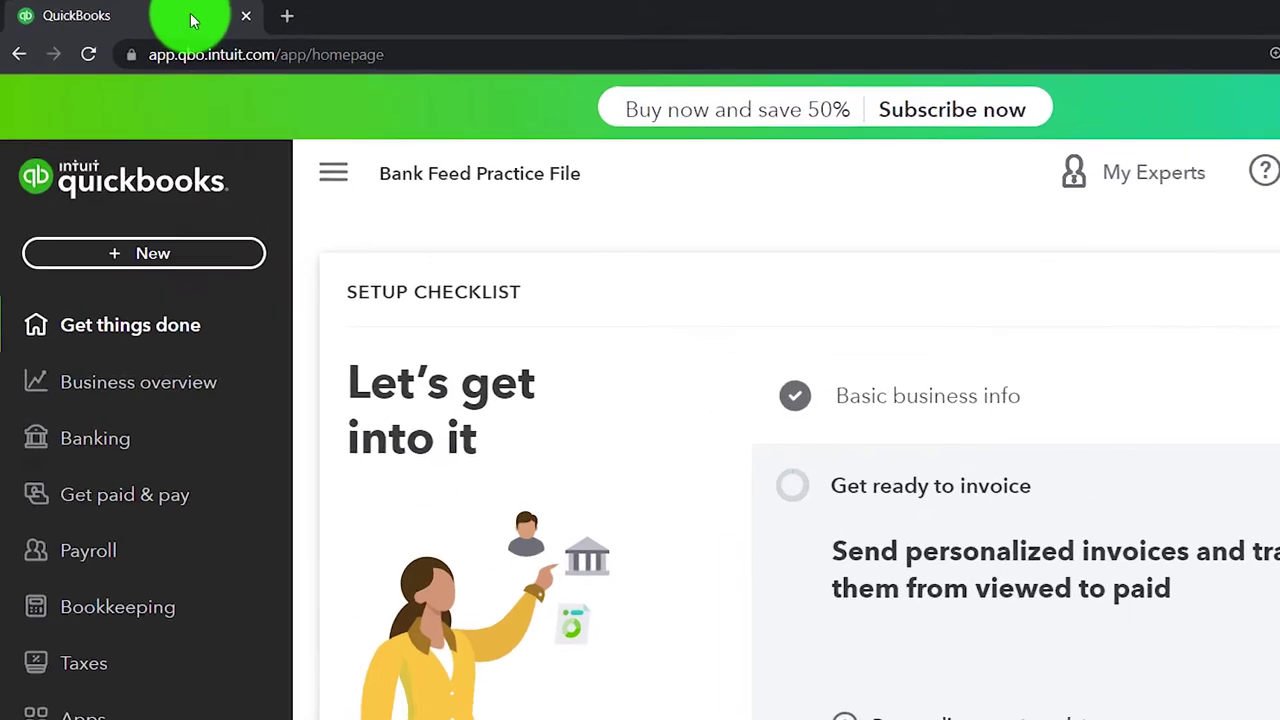
right_click(151, 20)
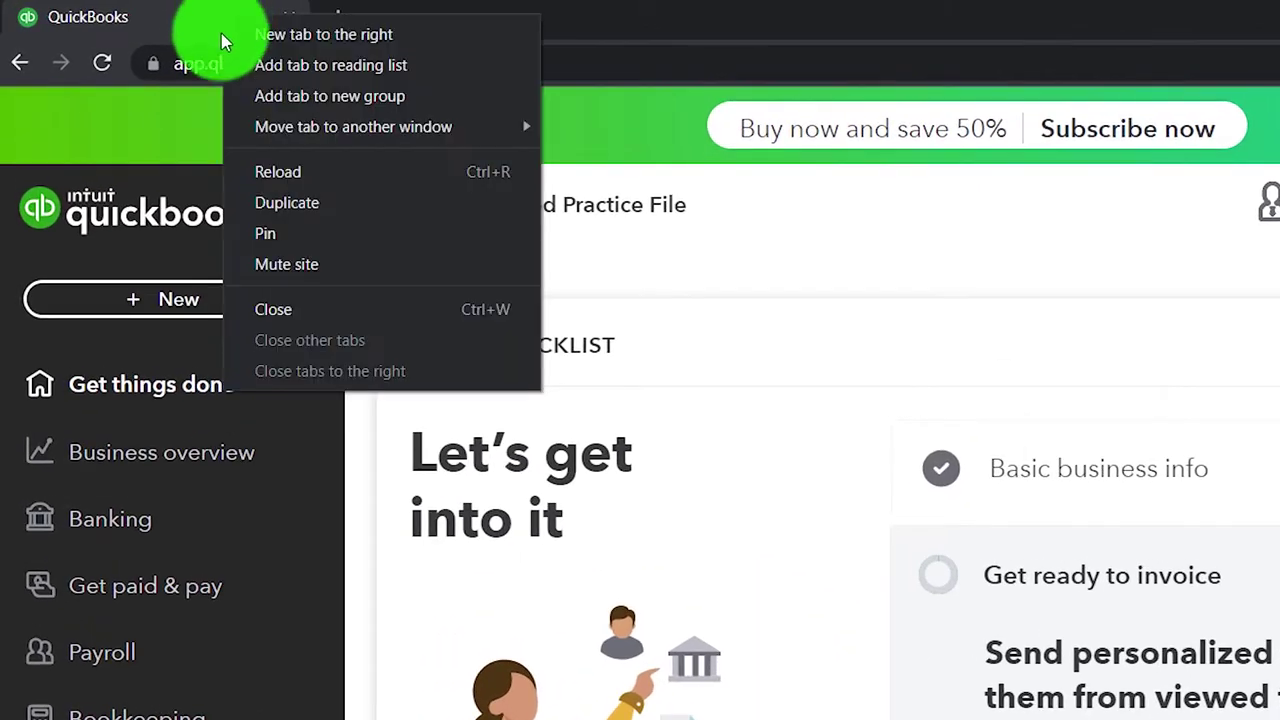
click(286, 202)
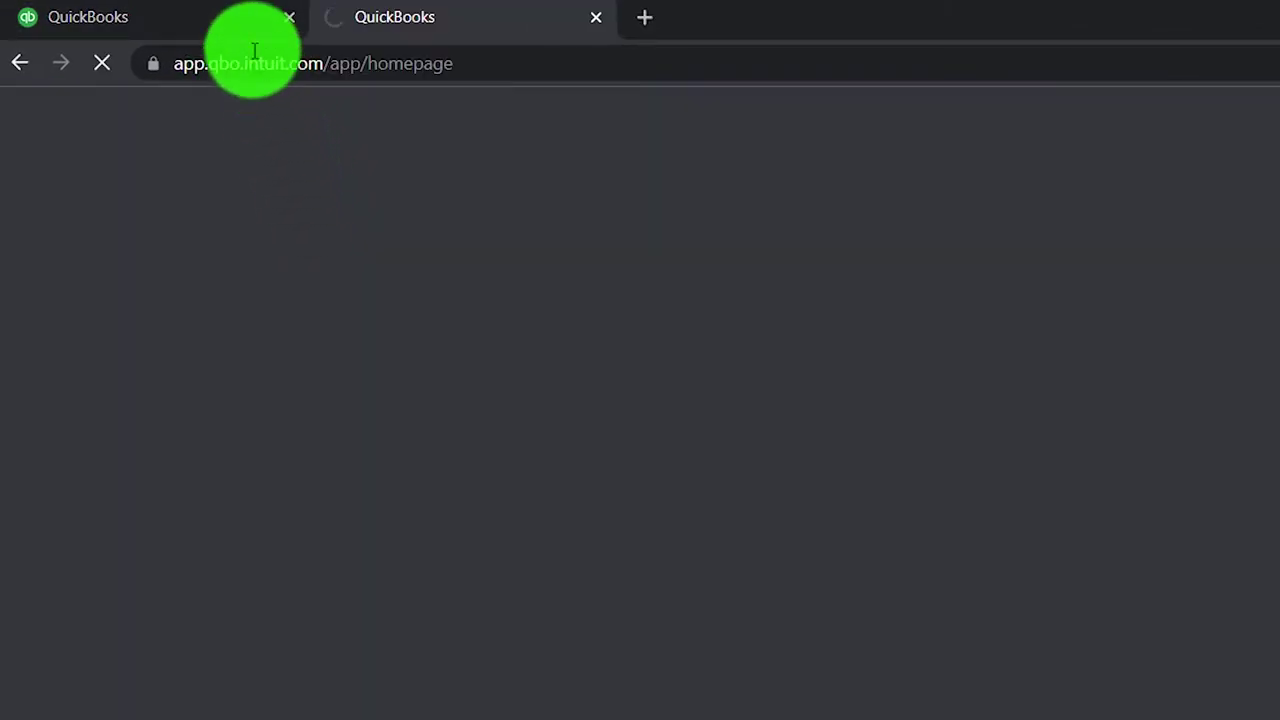
click(212, 22)
right_click(212, 22)
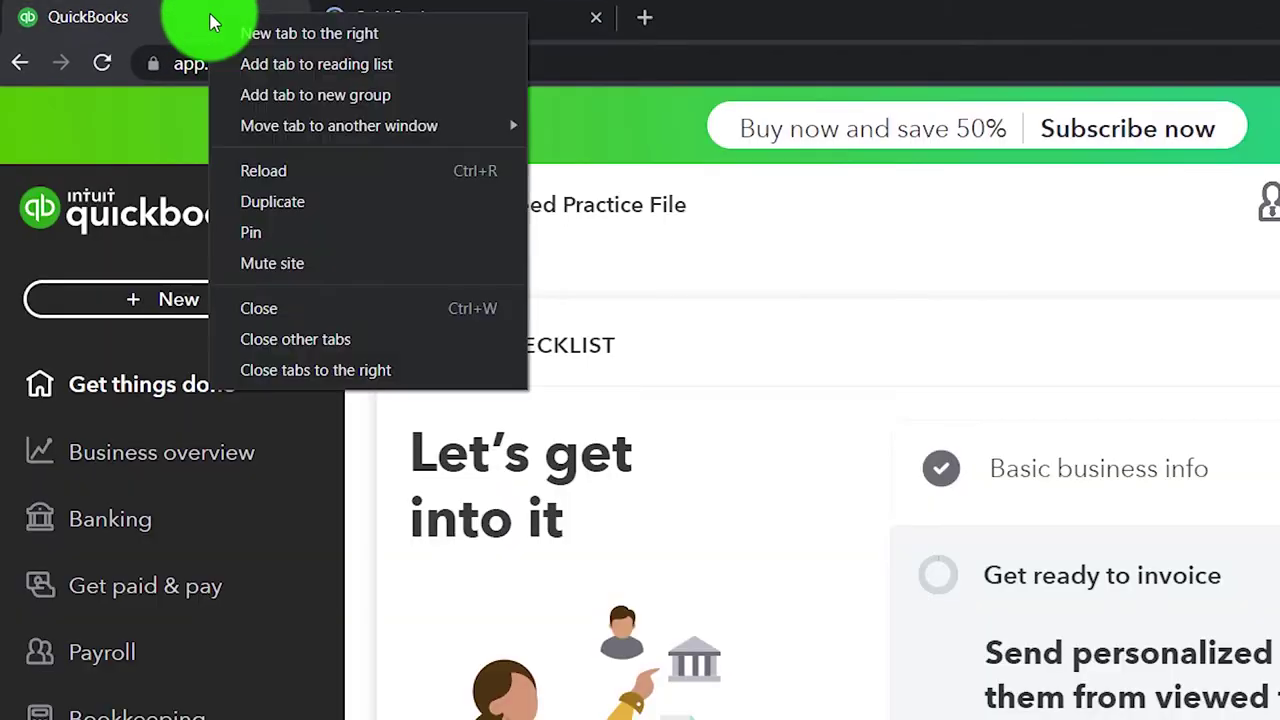
click(287, 205)
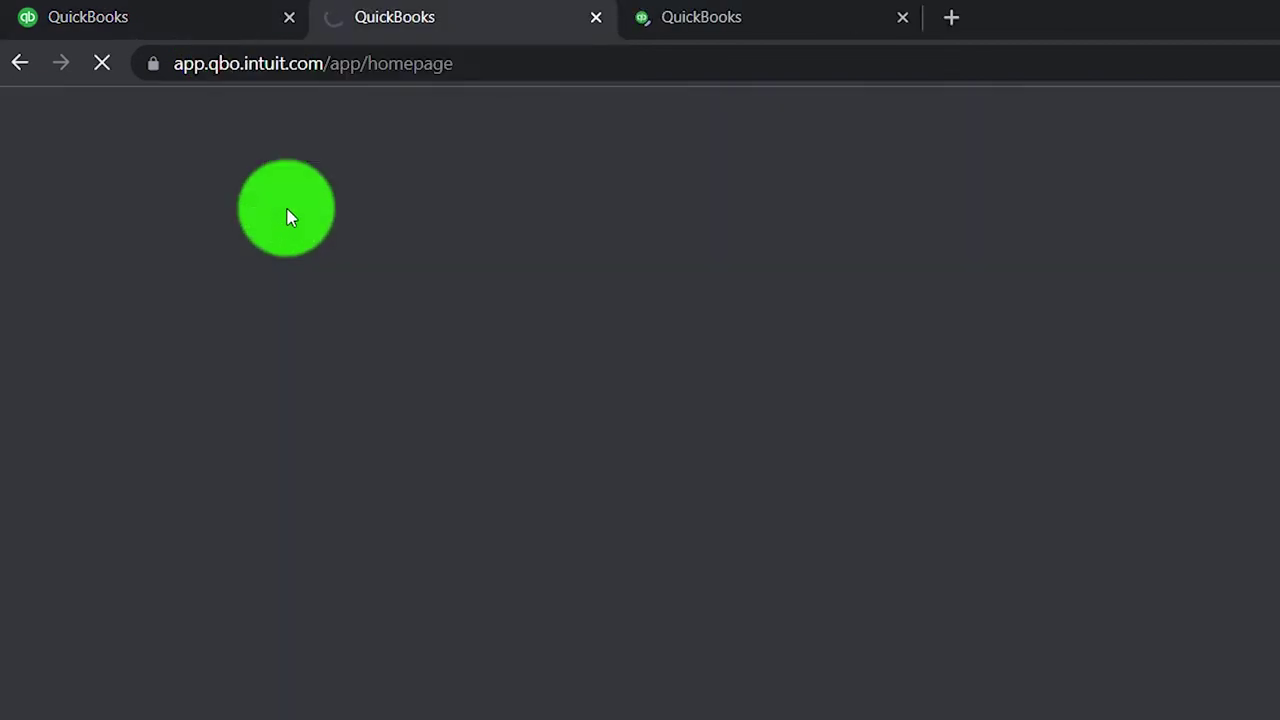
click(193, 22)
right_click(195, 22)
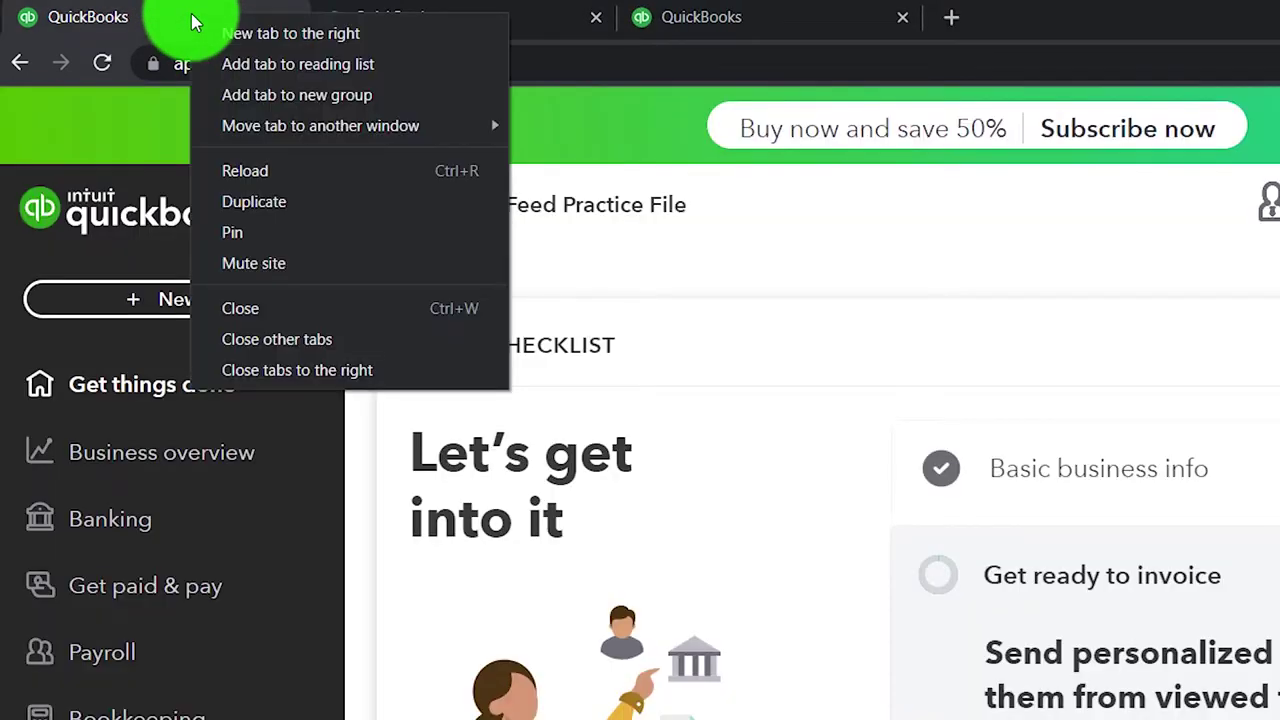
click(260, 193)
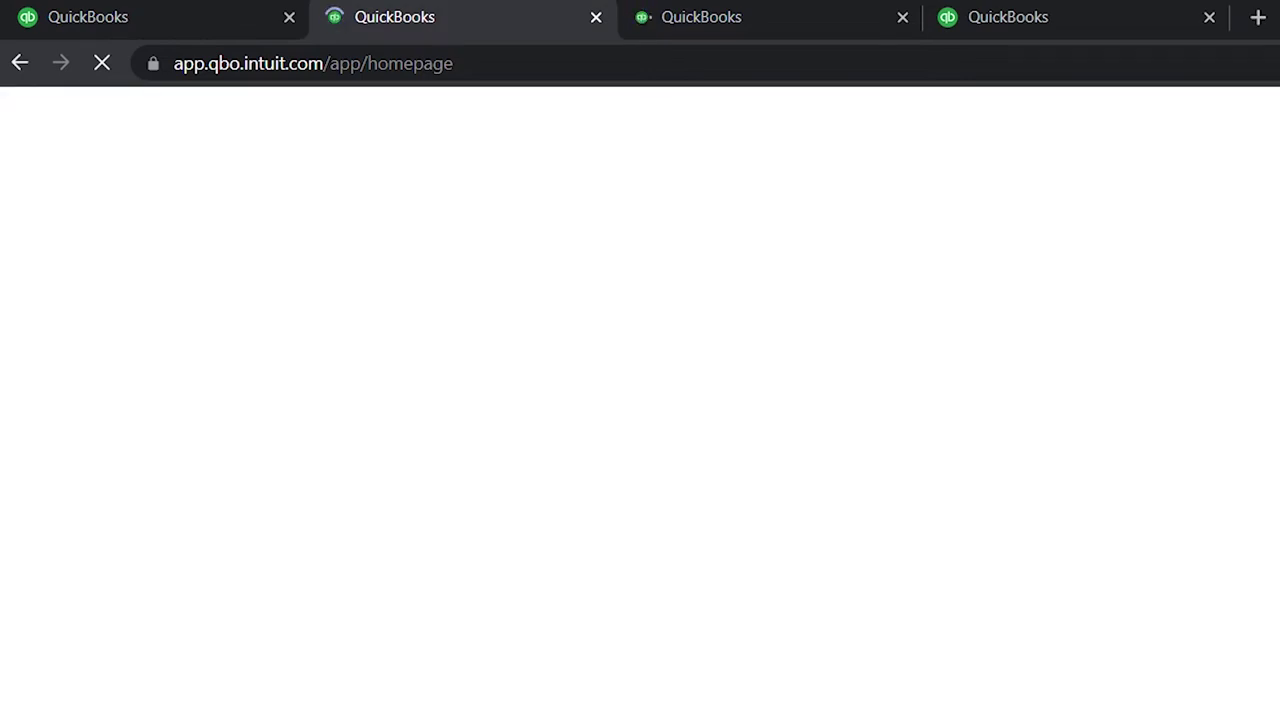
click(235, 701)
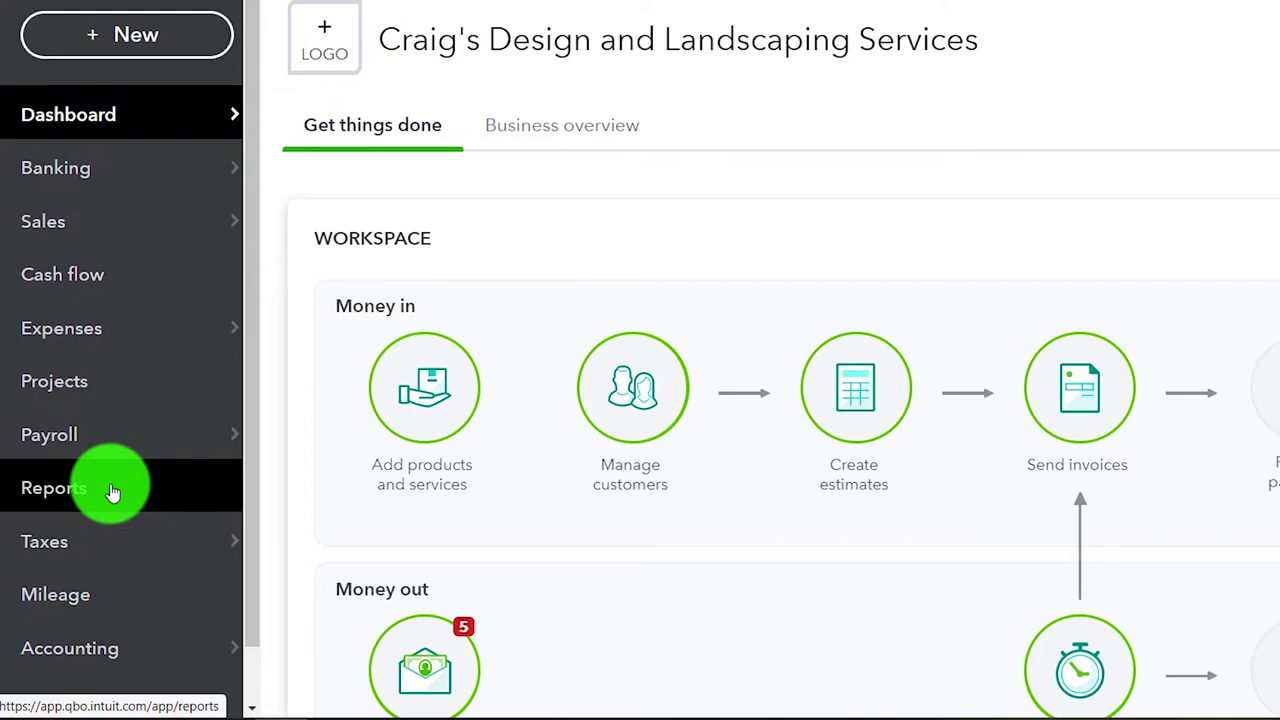
click(227, 706)
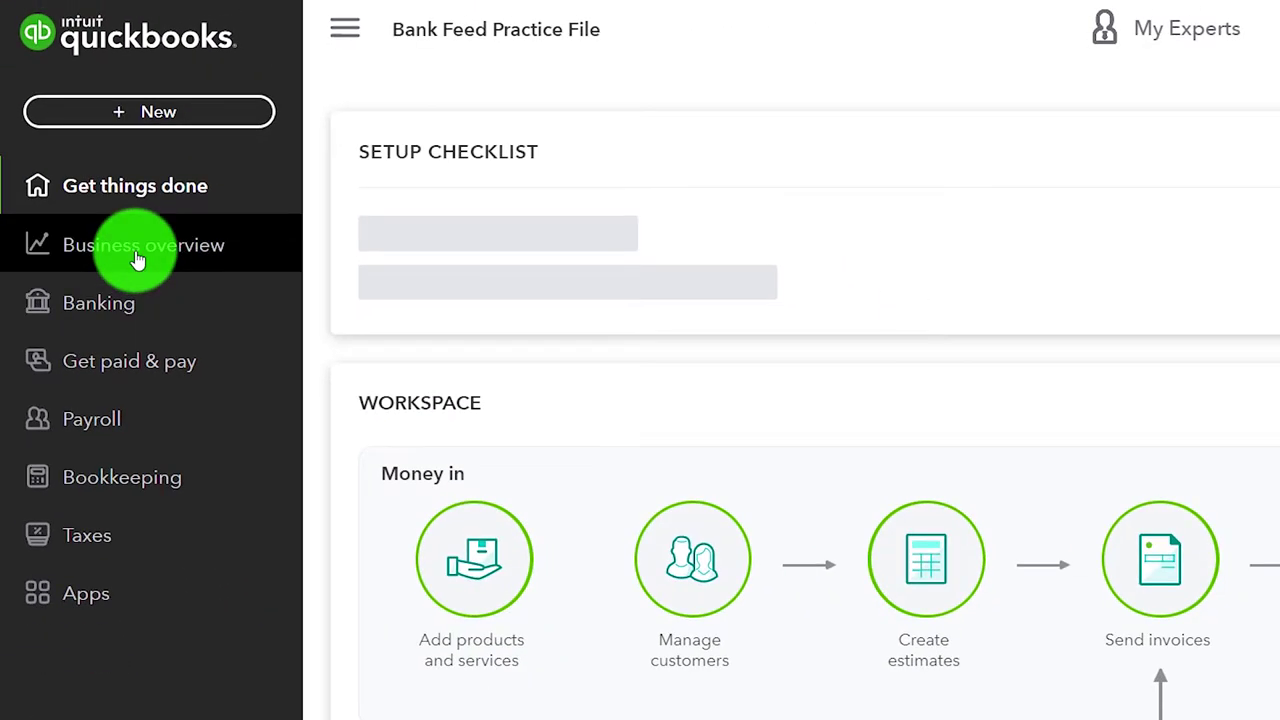
Step: Open the Balance Sheet report from Business overview > Reports
click(137, 258)
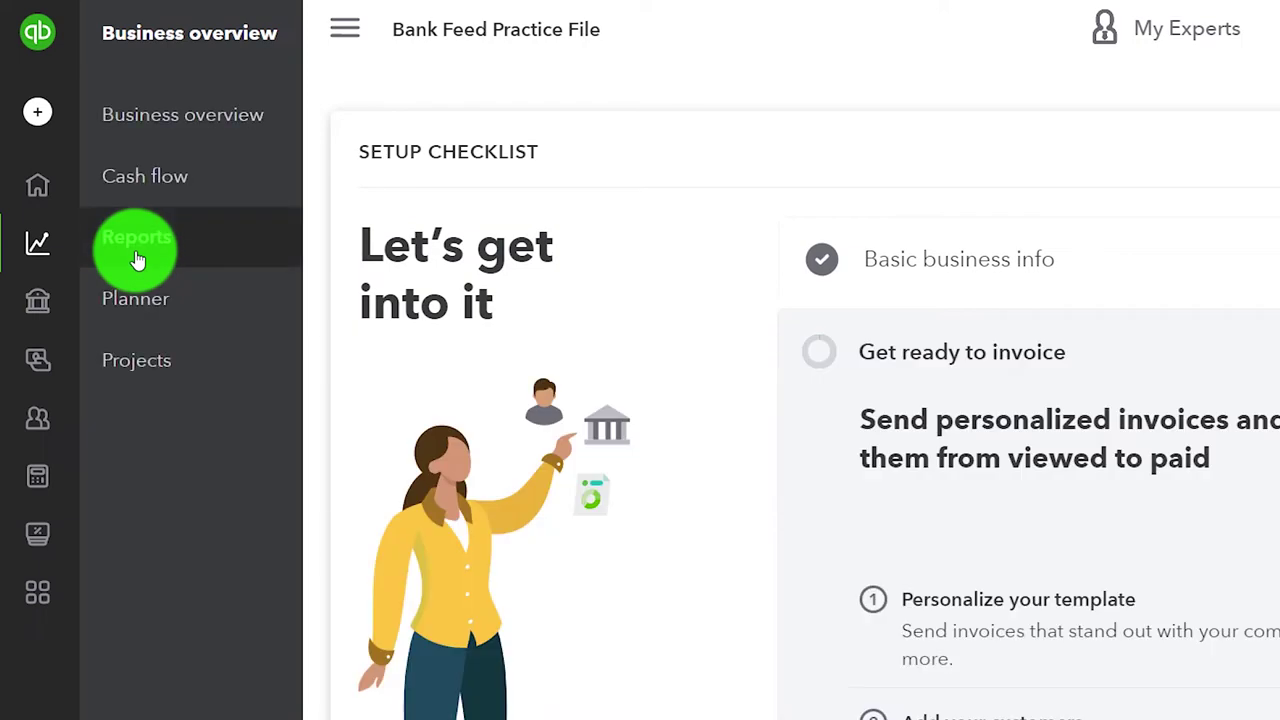
click(137, 258)
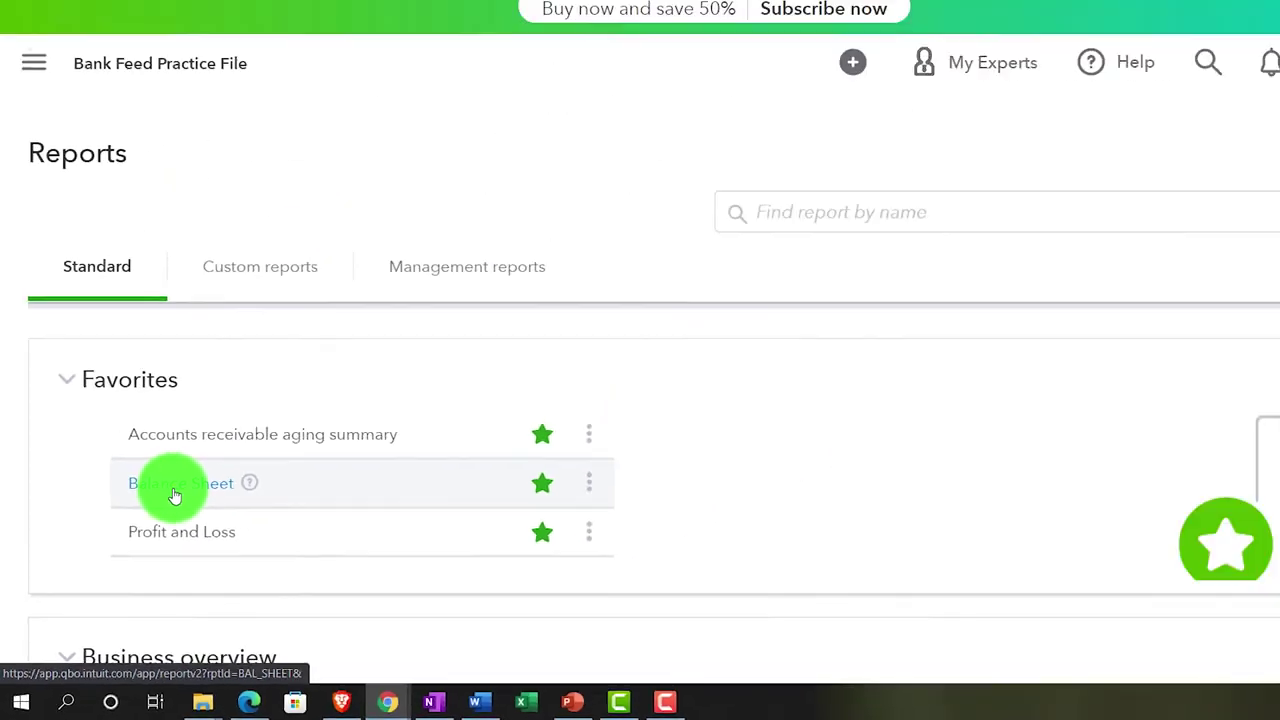
click(253, 393)
scroll(156, 517, down, 3)
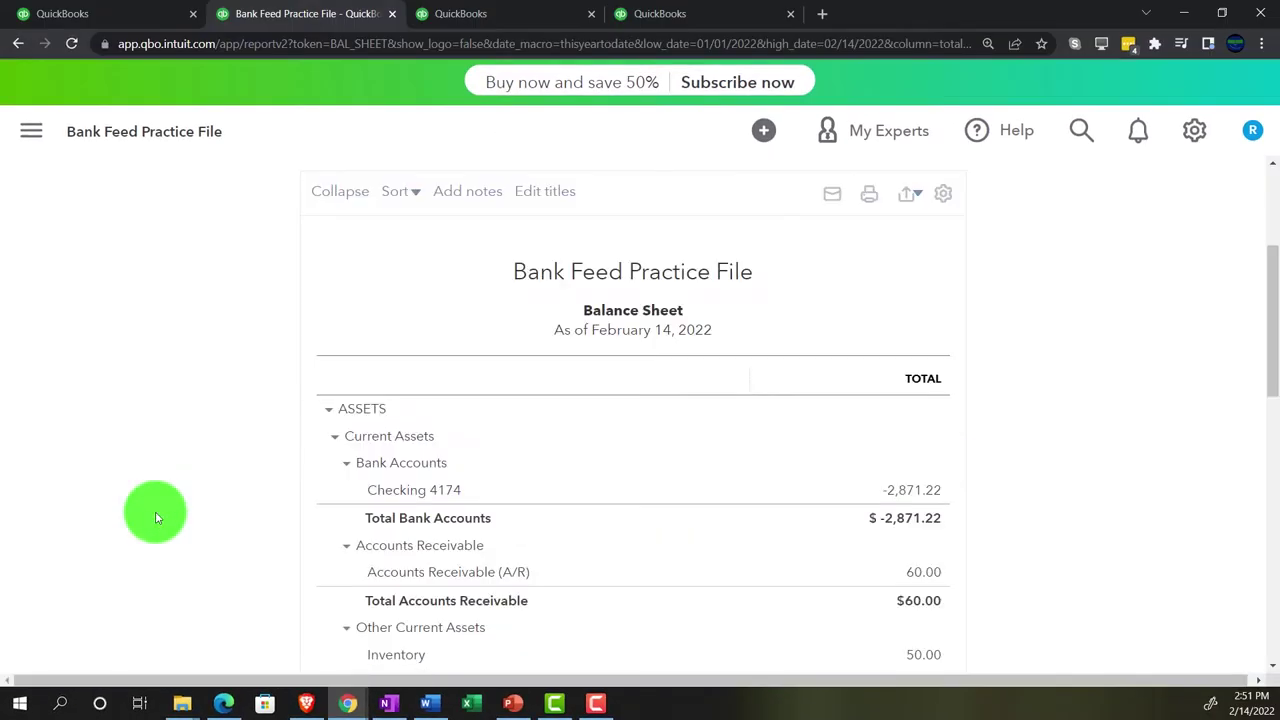
scroll(155, 514, up, 3)
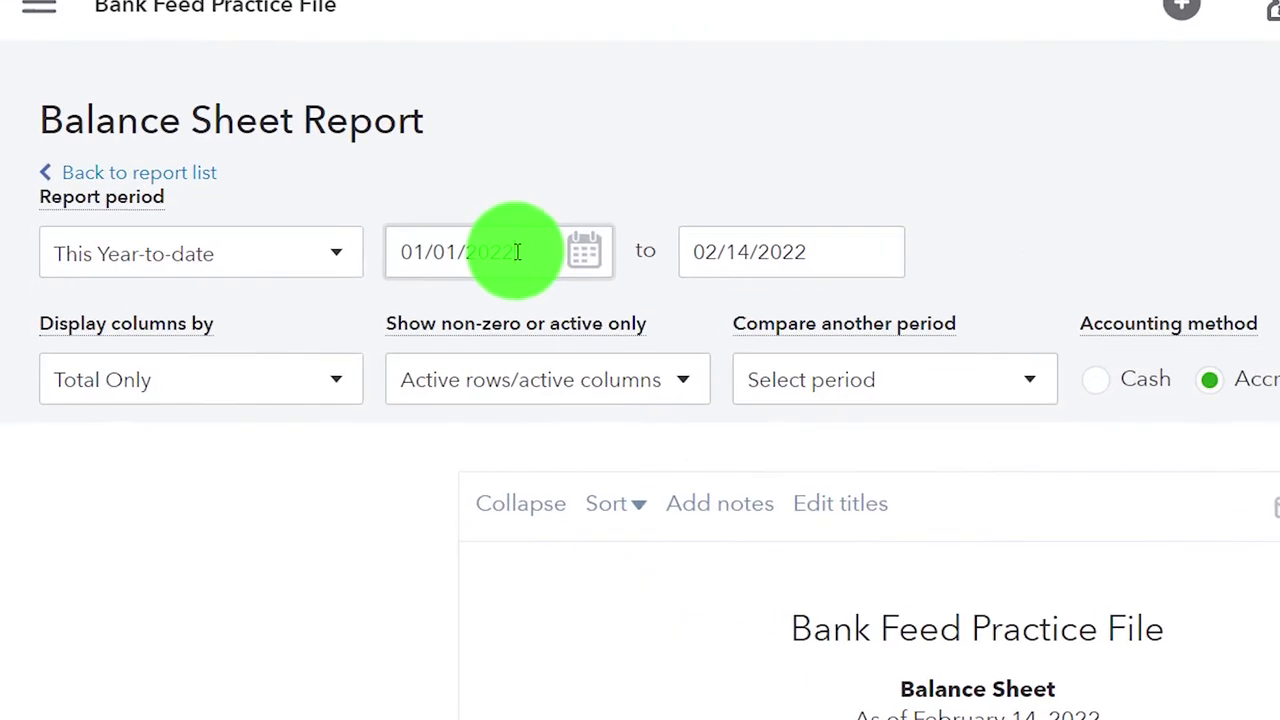
Step: Run the Balance Sheet for 01/01/2021–12/31/2021, then move to the third tab
drag(345, 288, 220, 309)
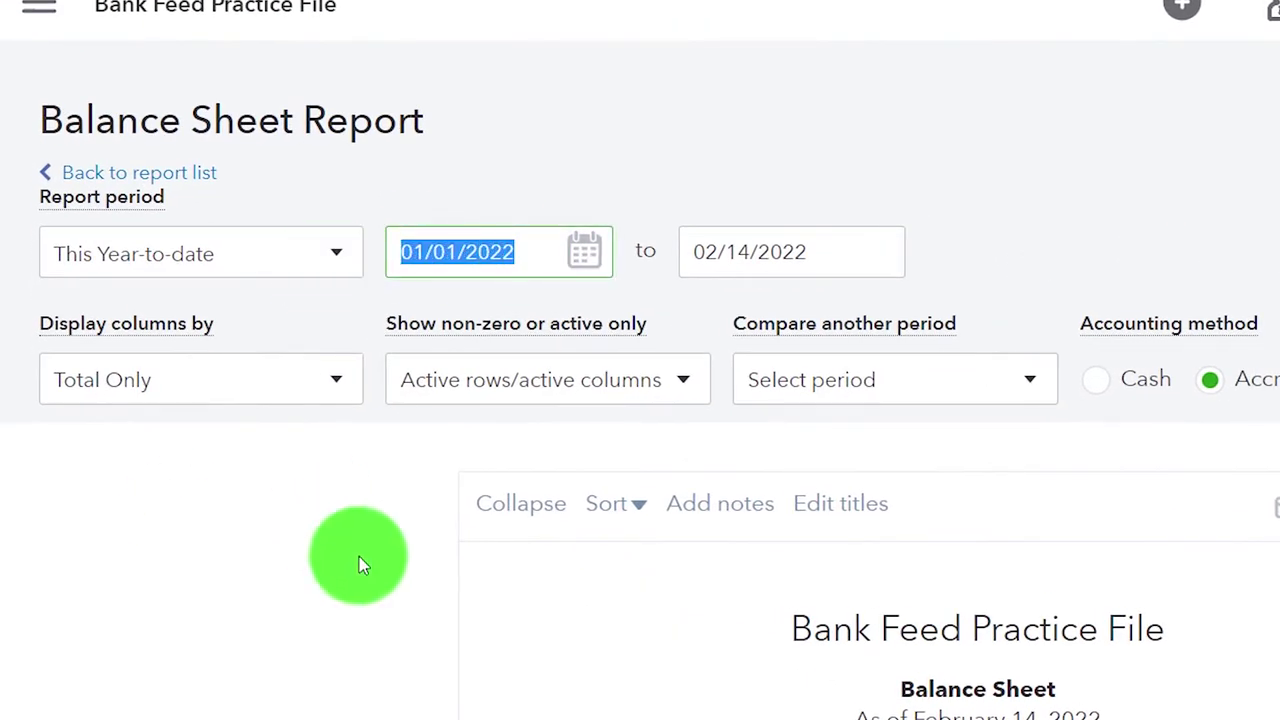
text(0101)
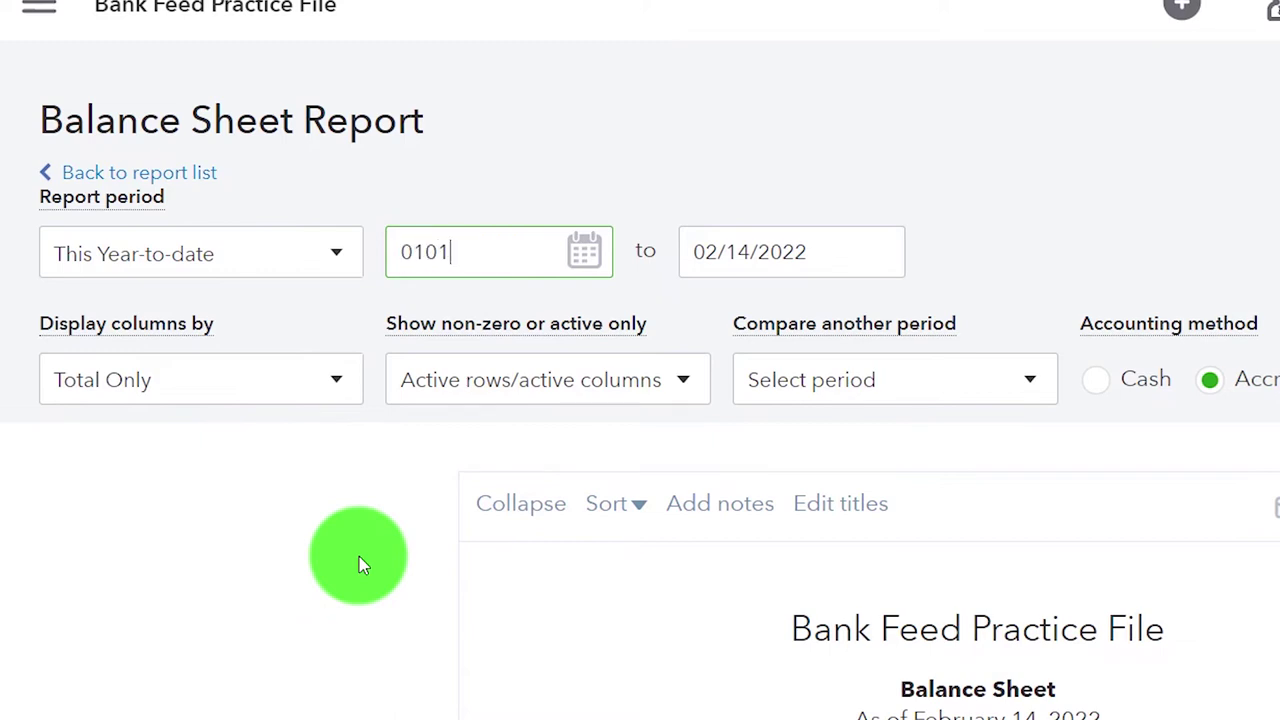
key(Tab)
text(12/31/2021)
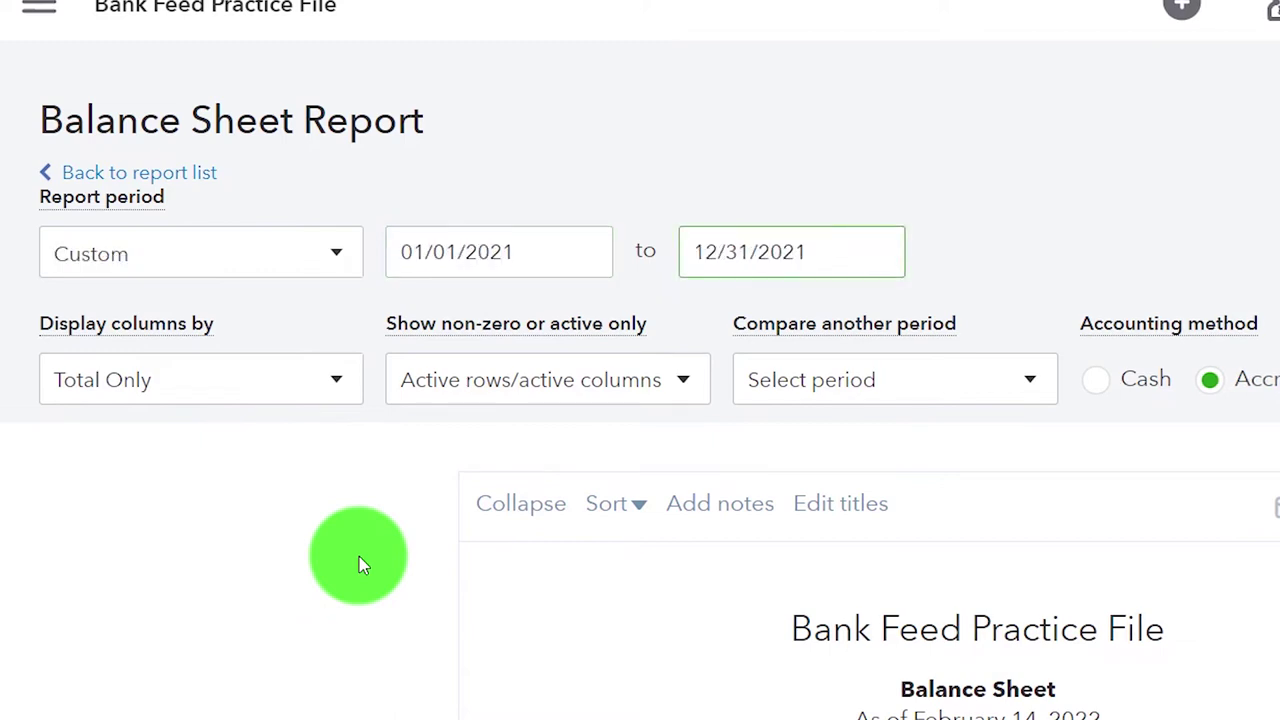
key(Tab)
click(792, 370)
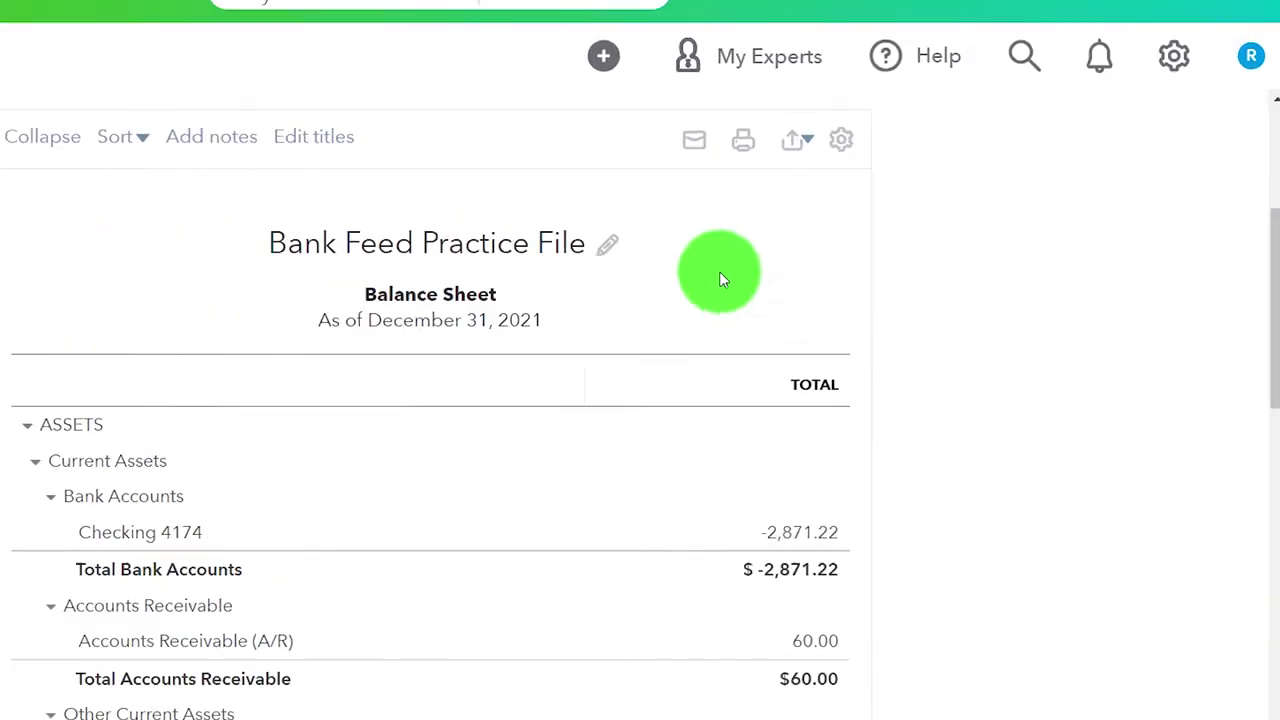
click(497, 12)
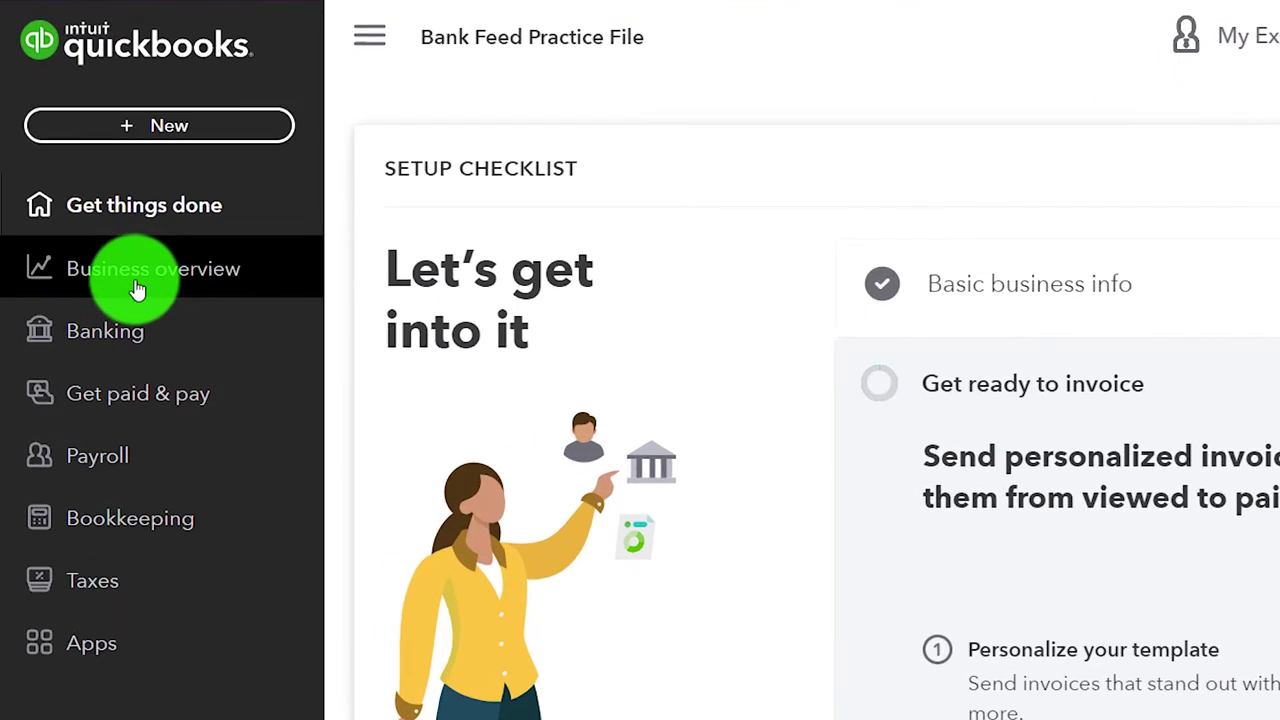
Step: Open the Profit and Loss report from the Reports list
click(99, 306)
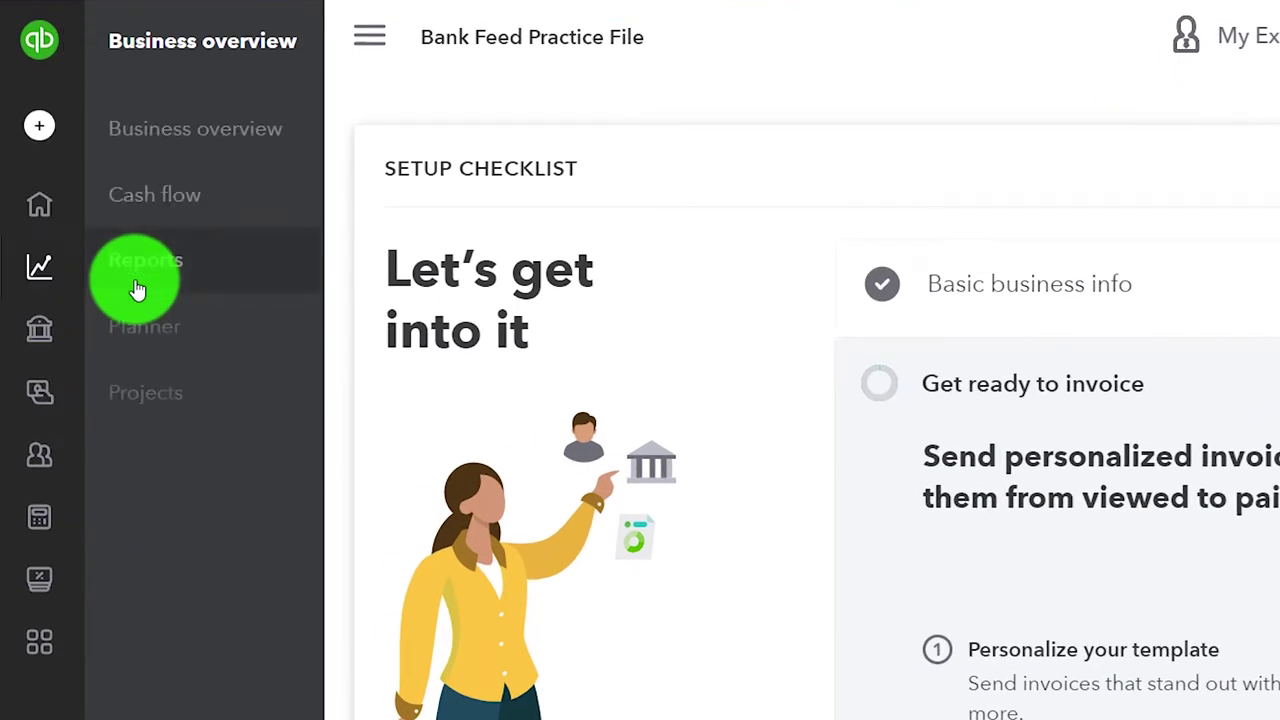
click(138, 278)
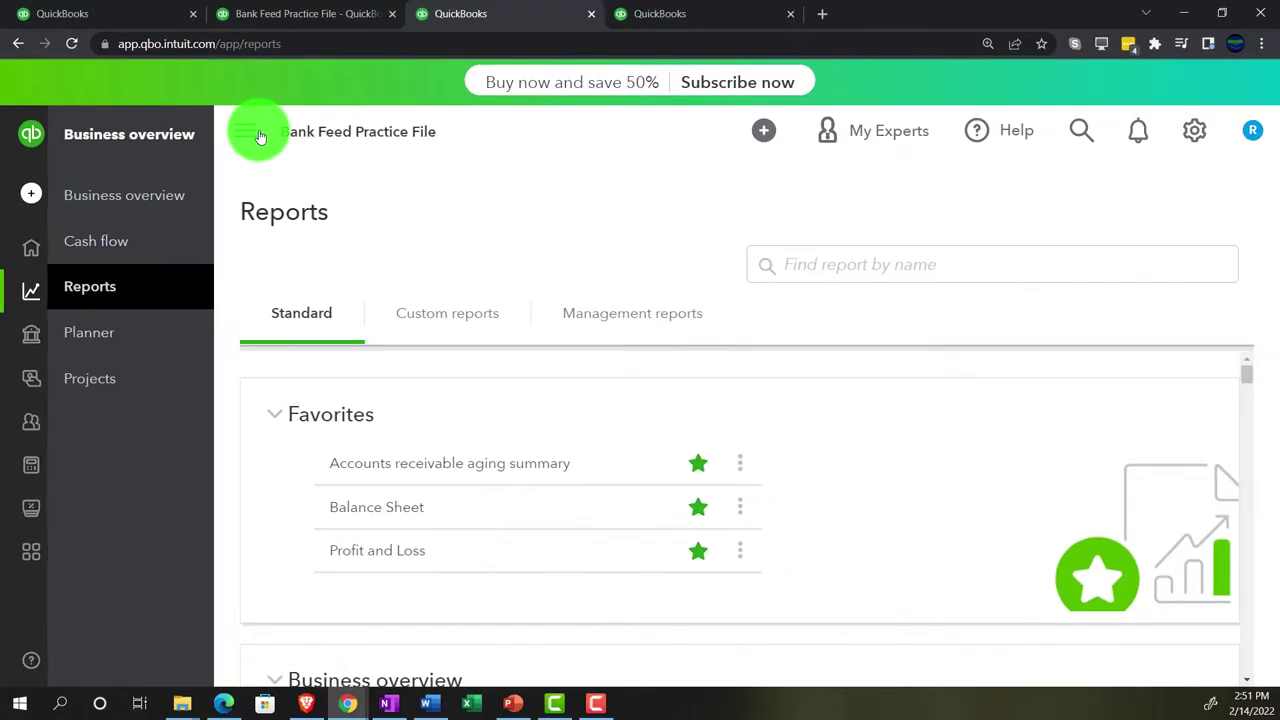
click(369, 31)
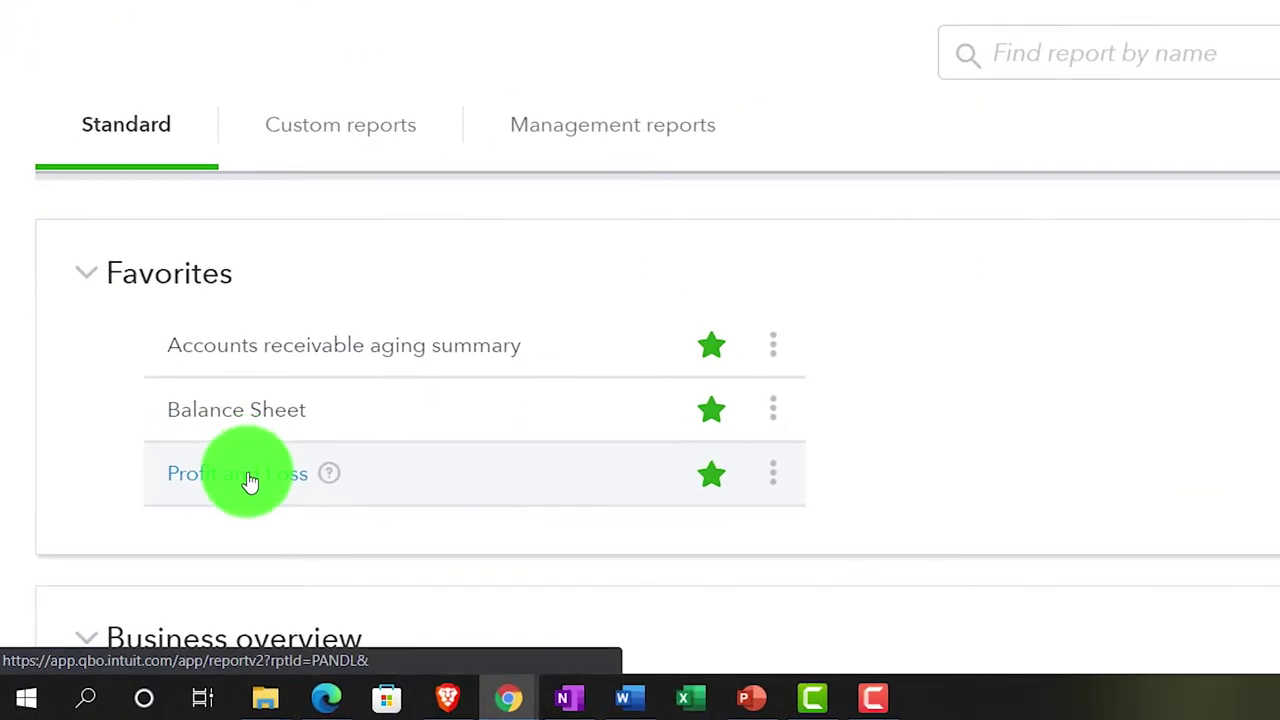
click(250, 482)
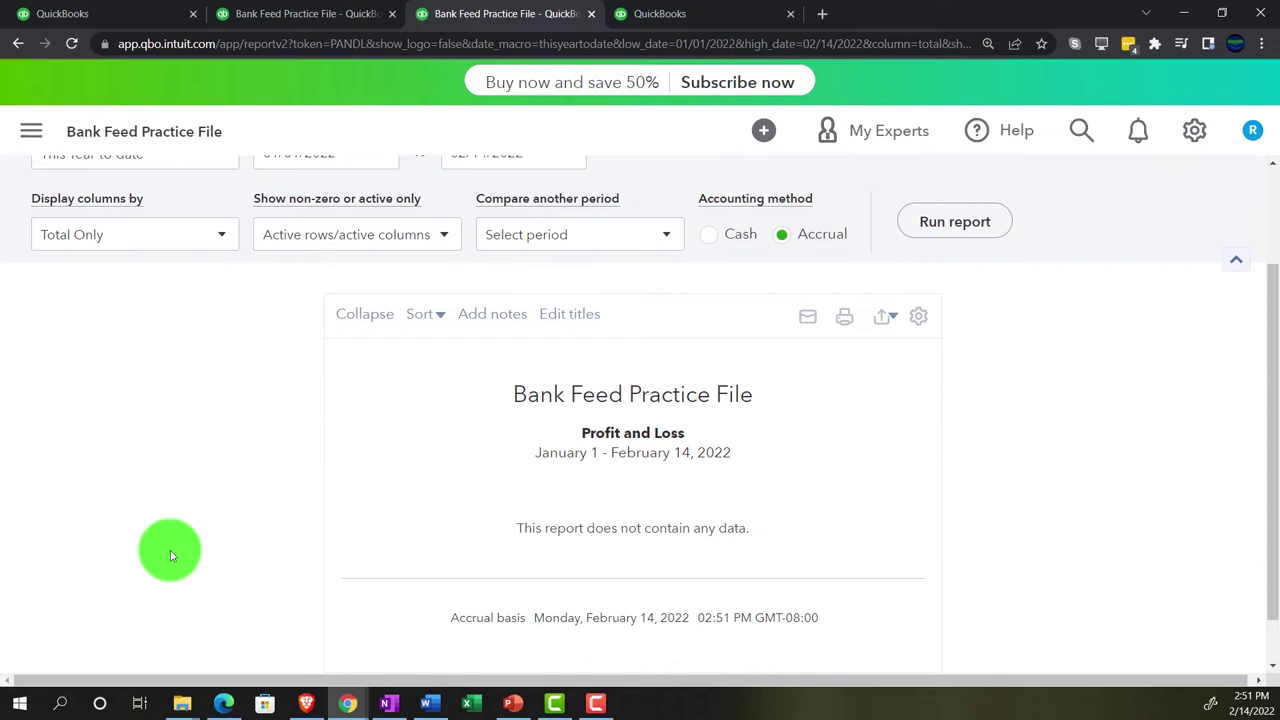
scroll(172, 556, up, 2)
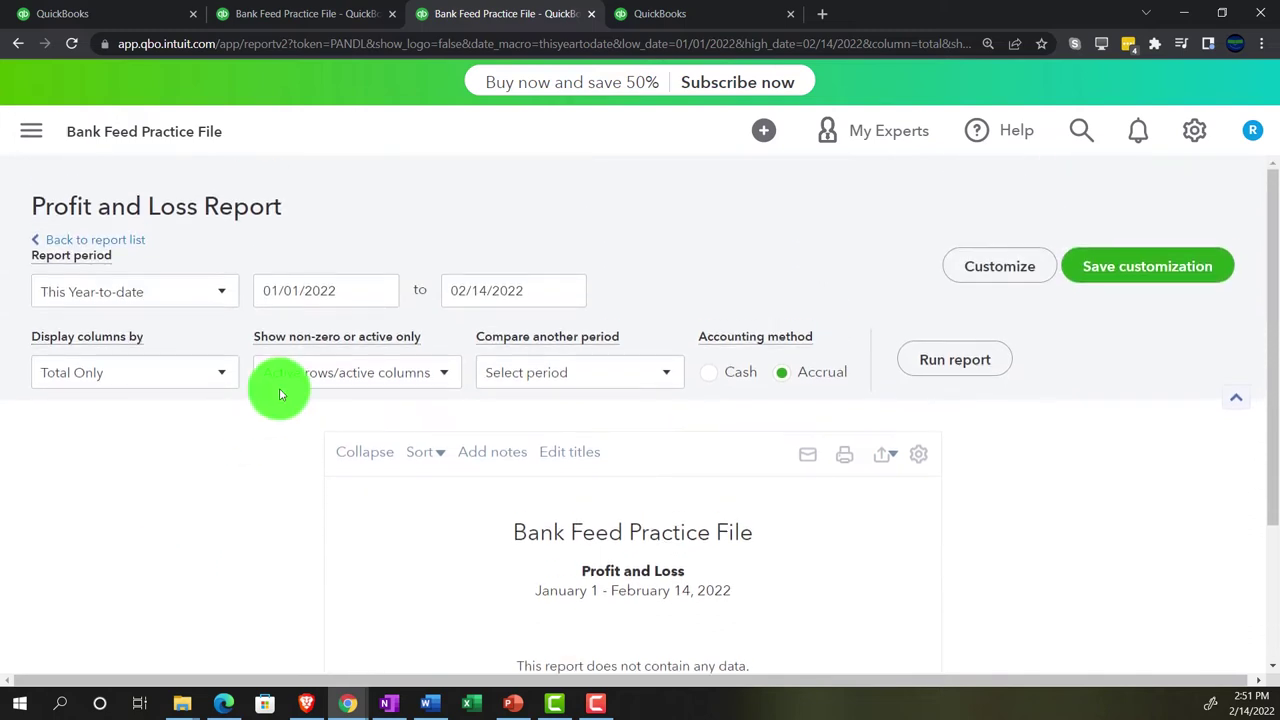
Step: Run Profit and Loss for 01/01/2021–12/31/2021, then move to the fourth tab
click(340, 289)
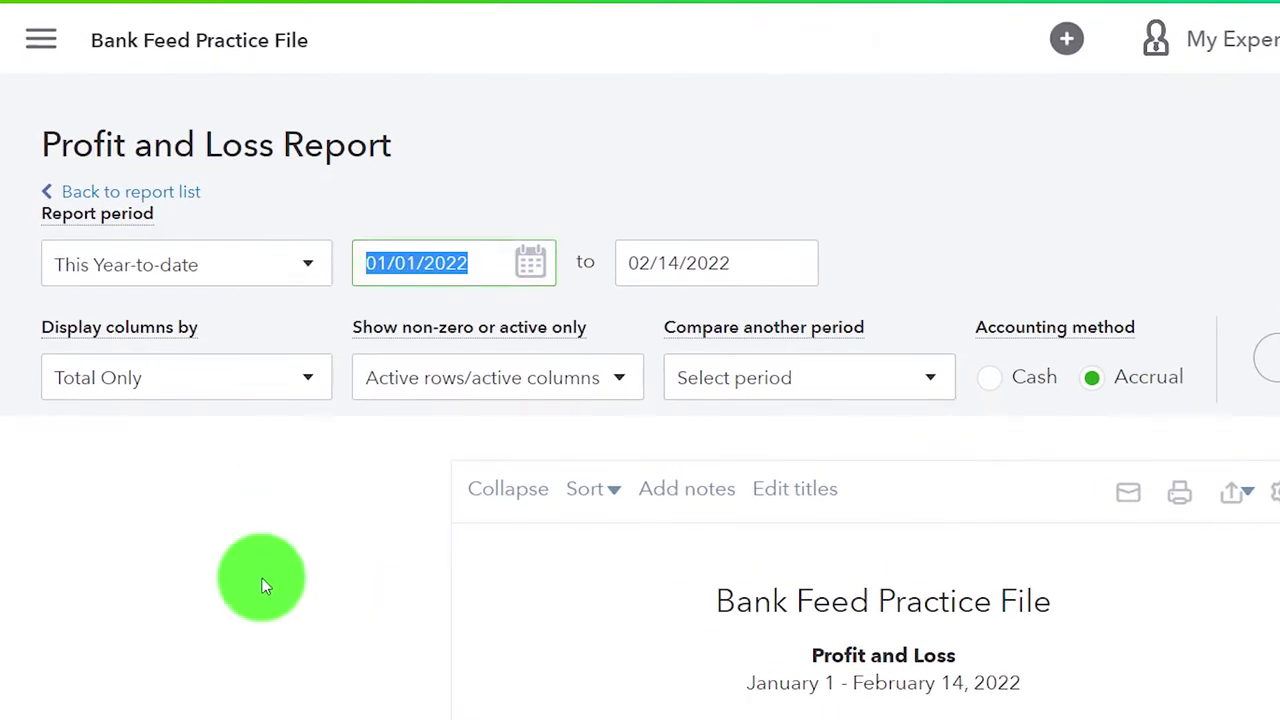
text(01/01/2021)
key(Tab)
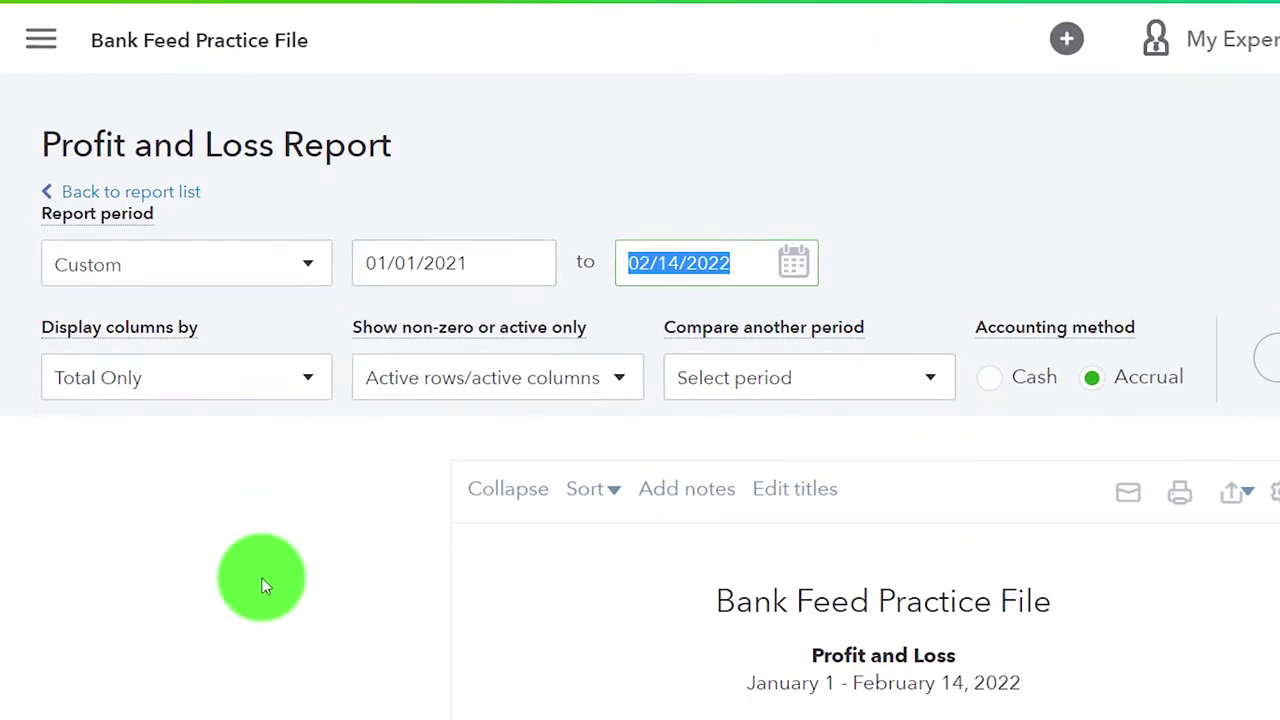
text(12/31/2021)
key(Tab)
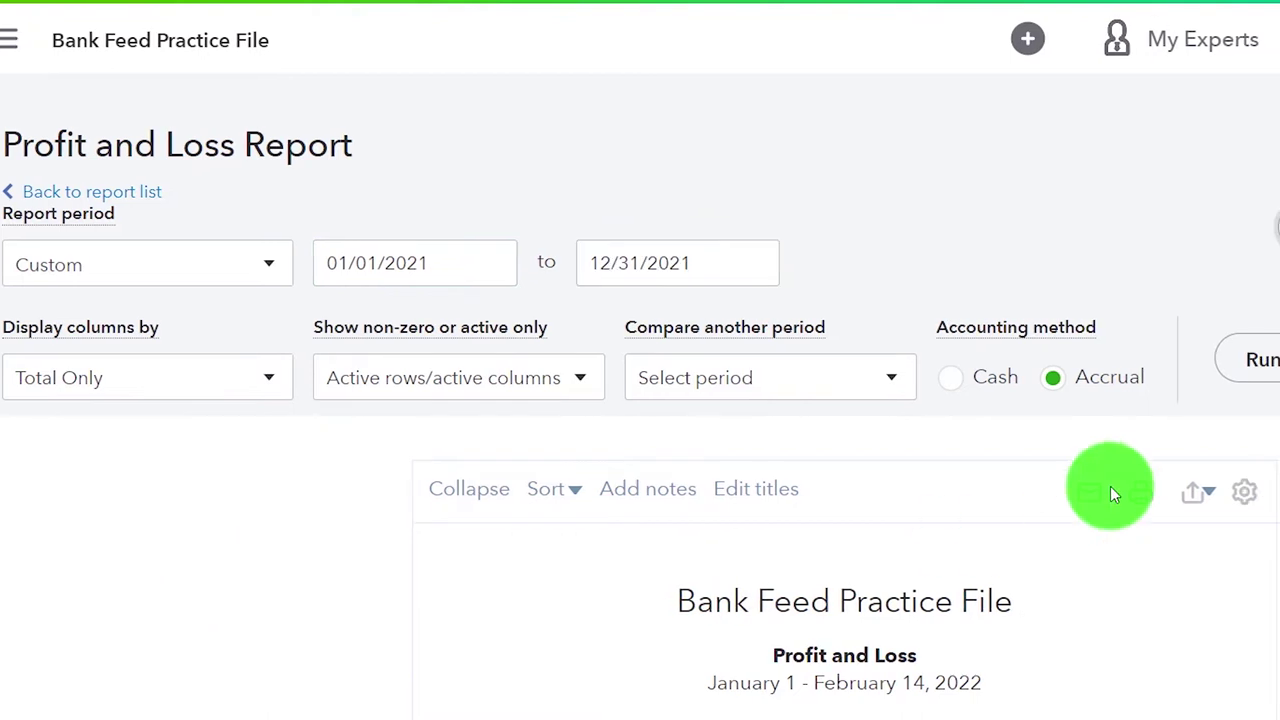
click(895, 373)
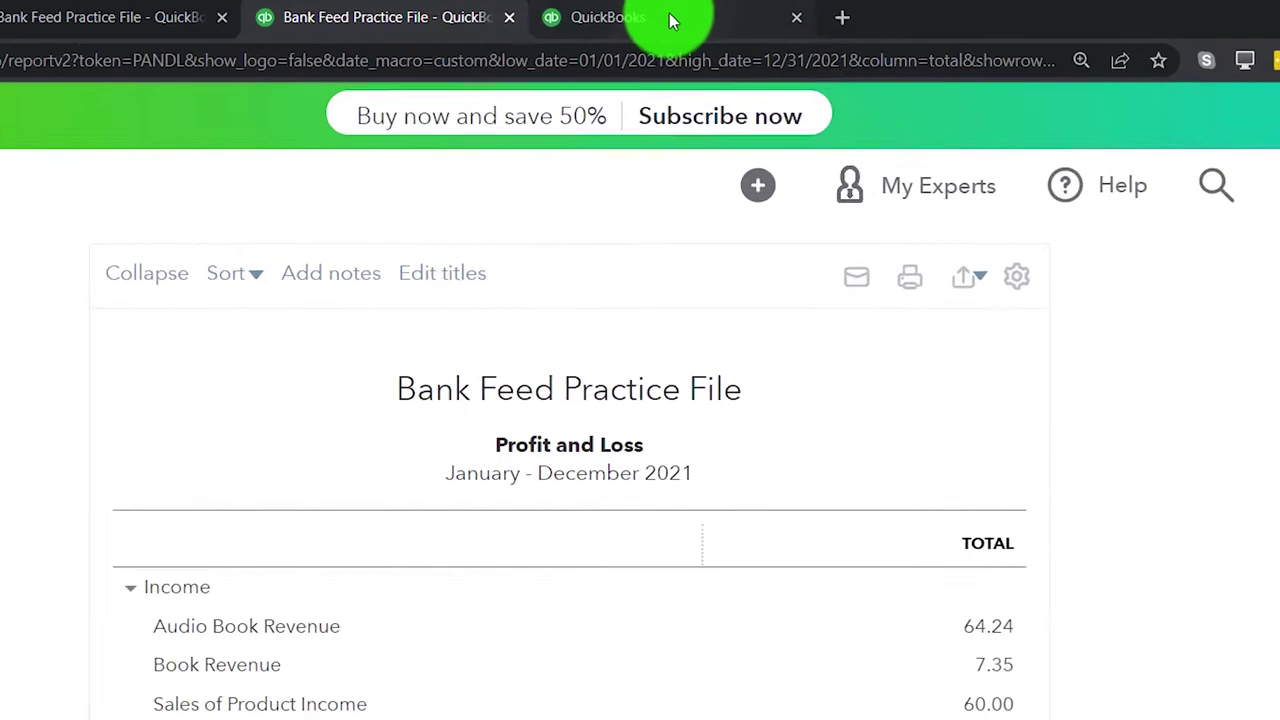
click(672, 20)
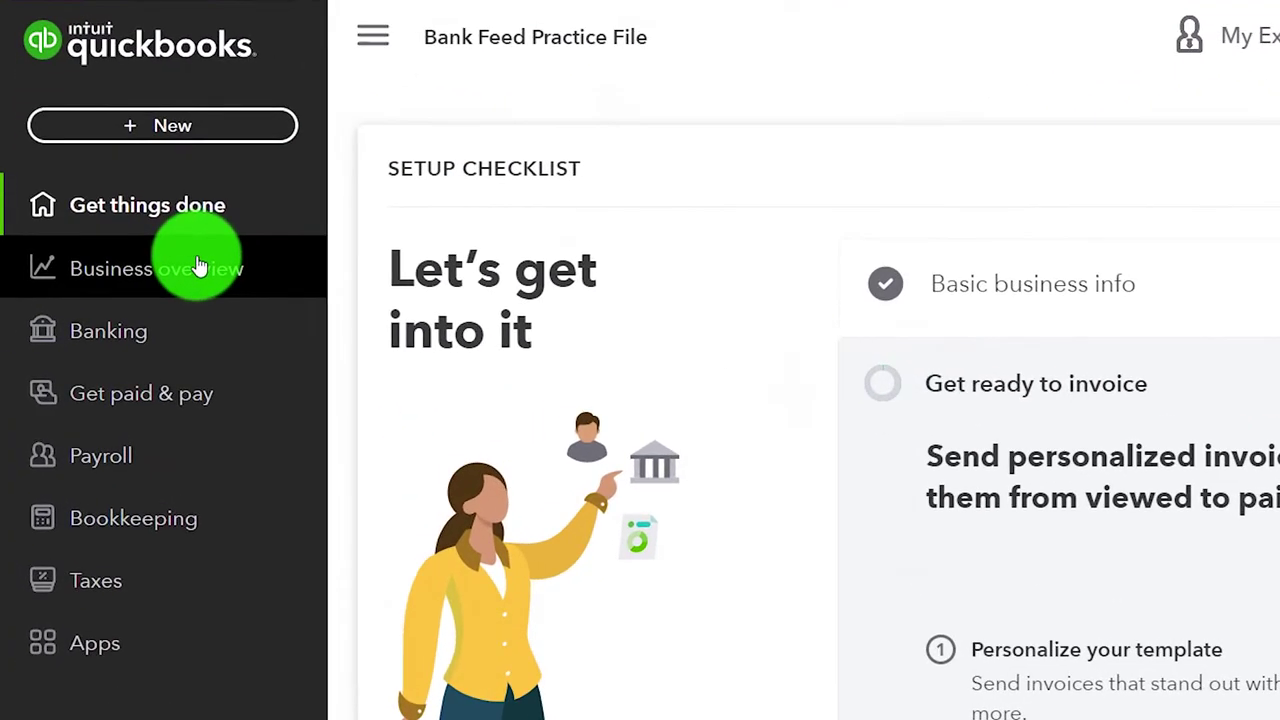
Step: Find the Trial Balance report by searching 'trial' in Reports and open it
click(198, 265)
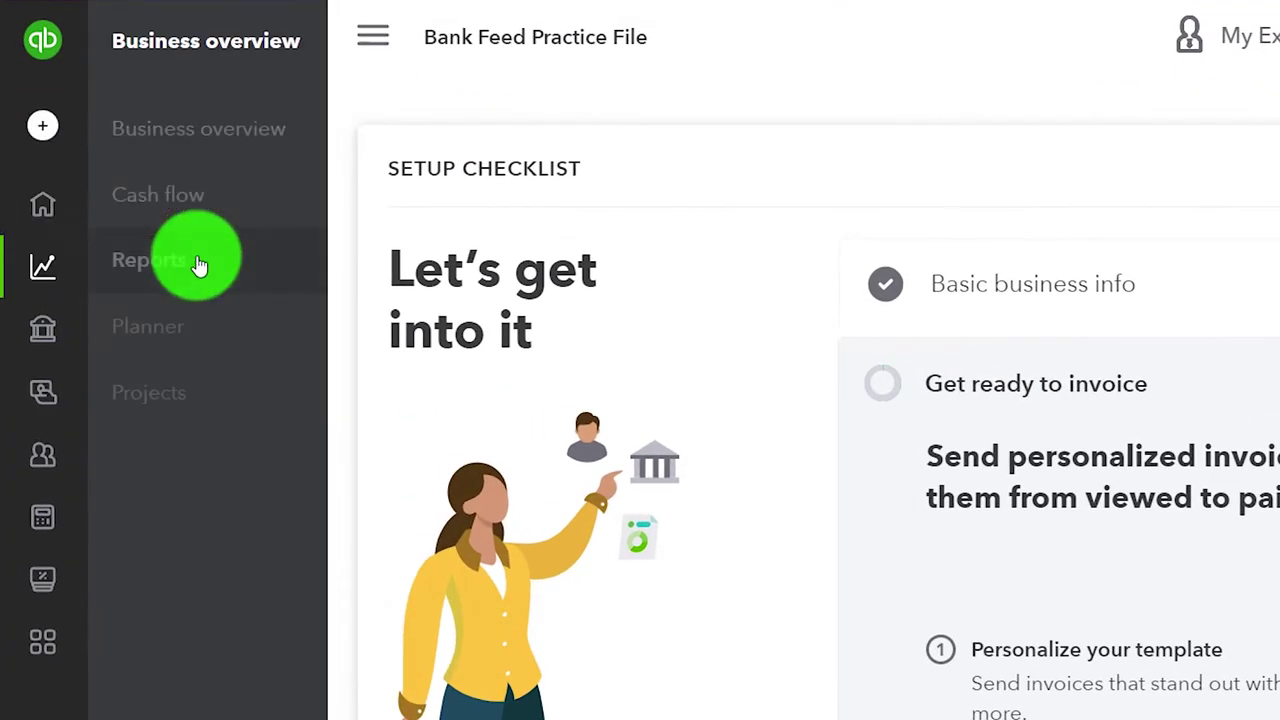
click(200, 265)
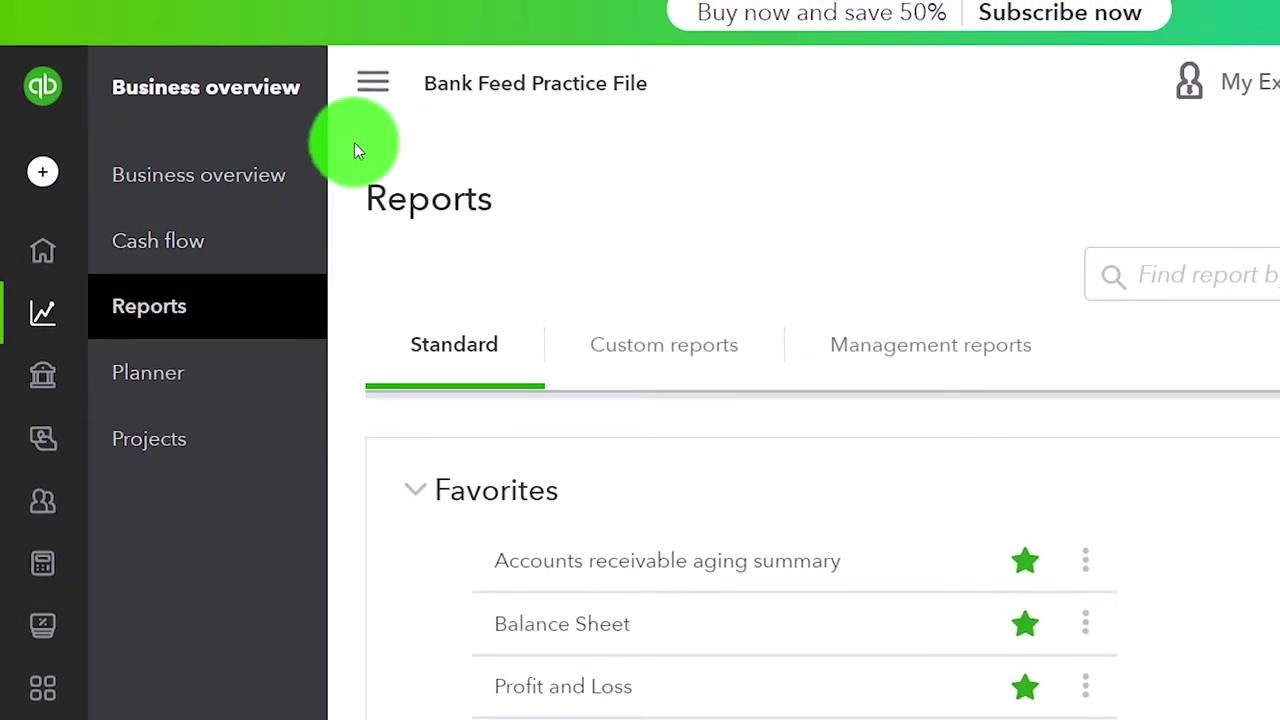
click(370, 85)
click(1164, 275)
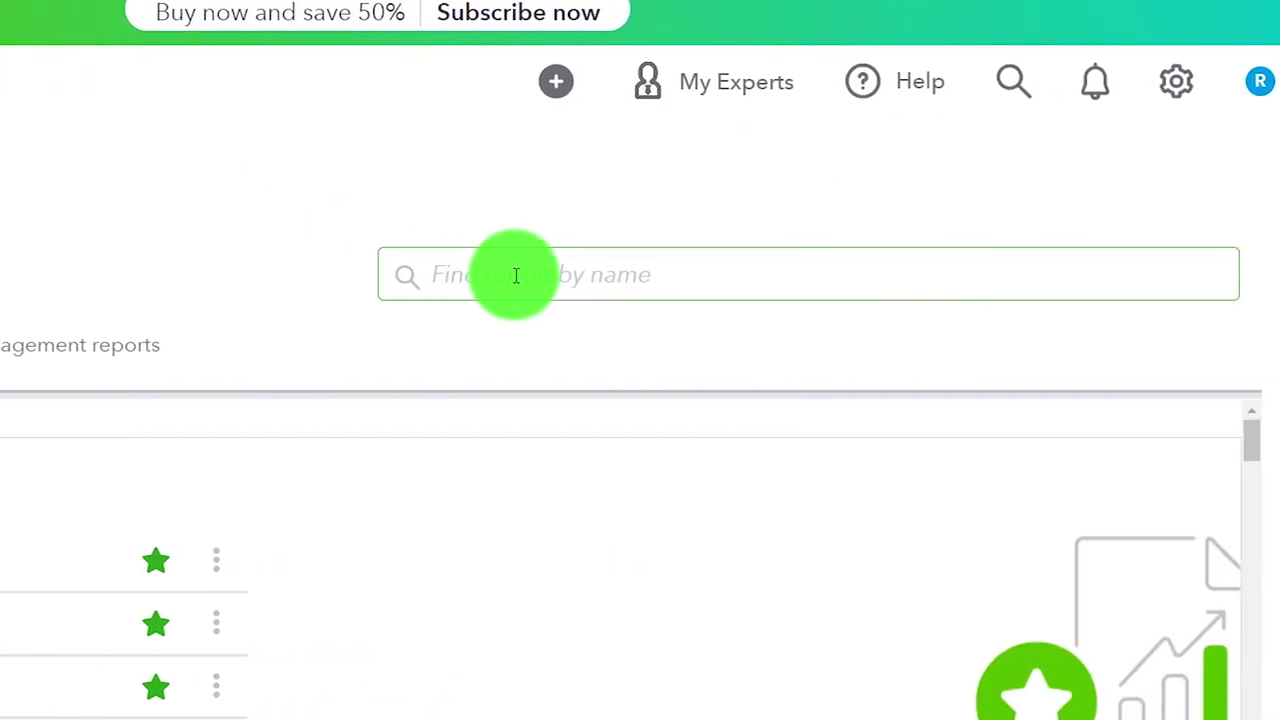
text(trial)
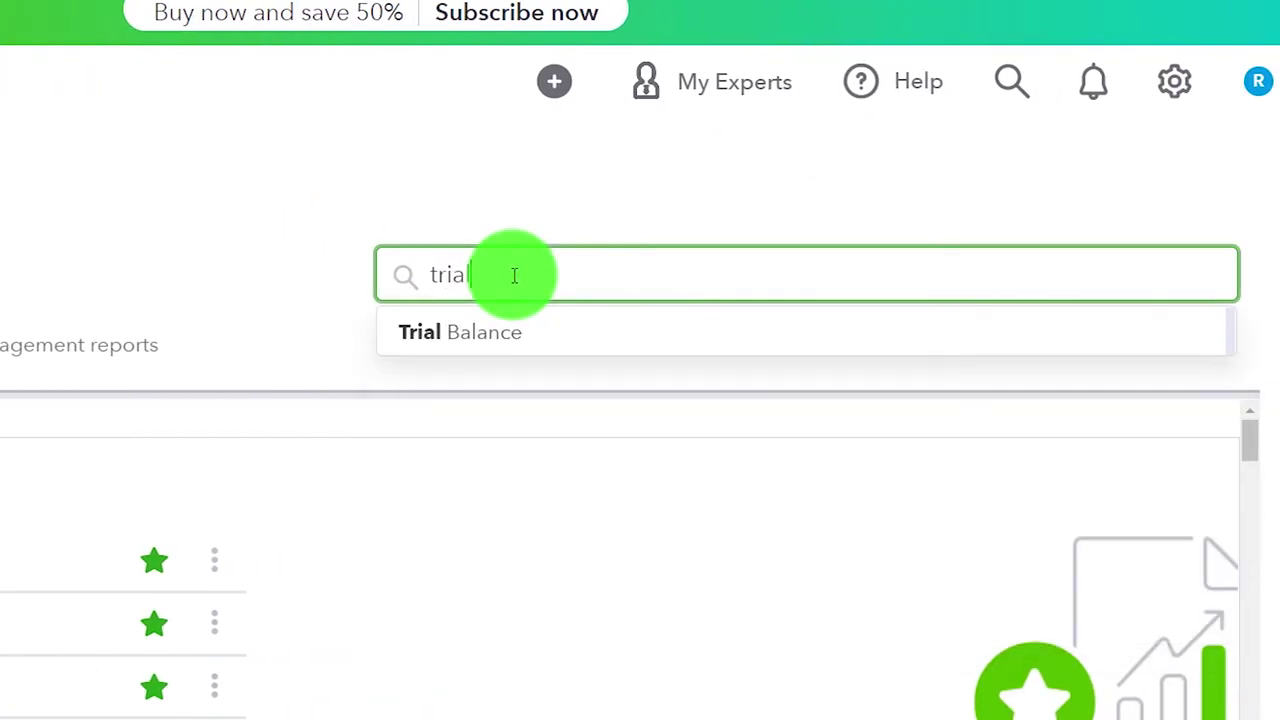
key(Down)
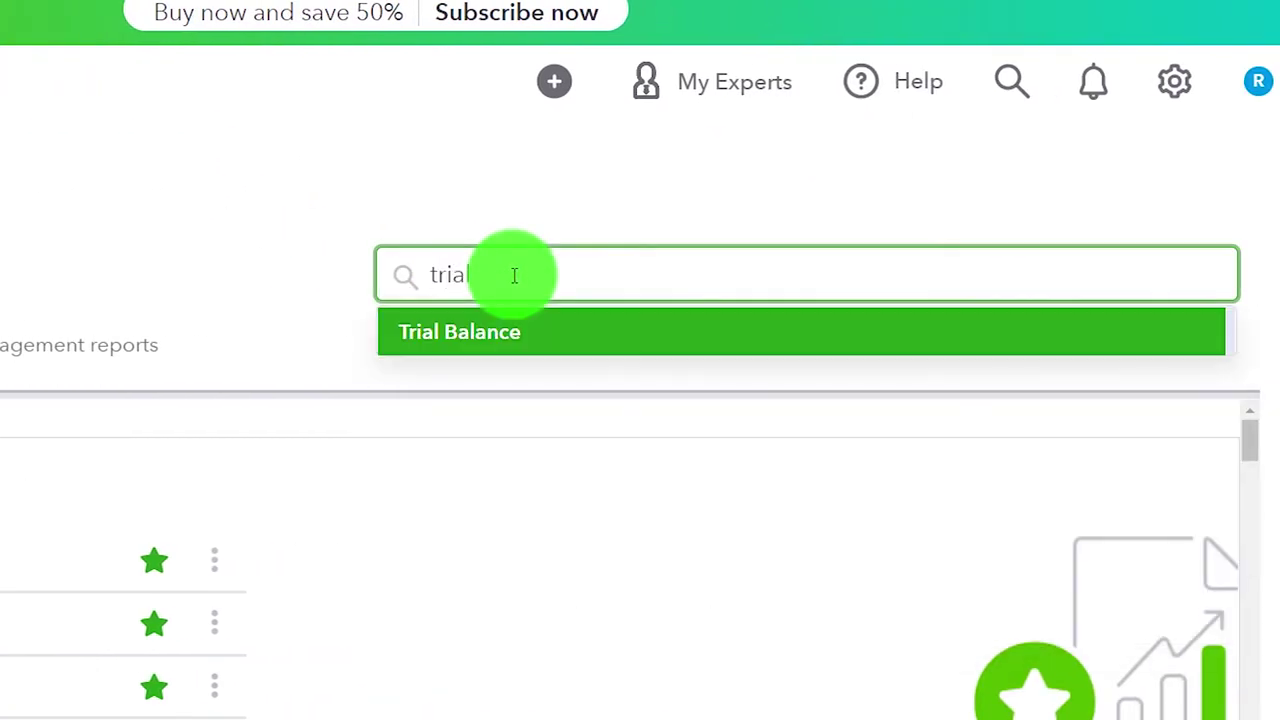
key(Return)
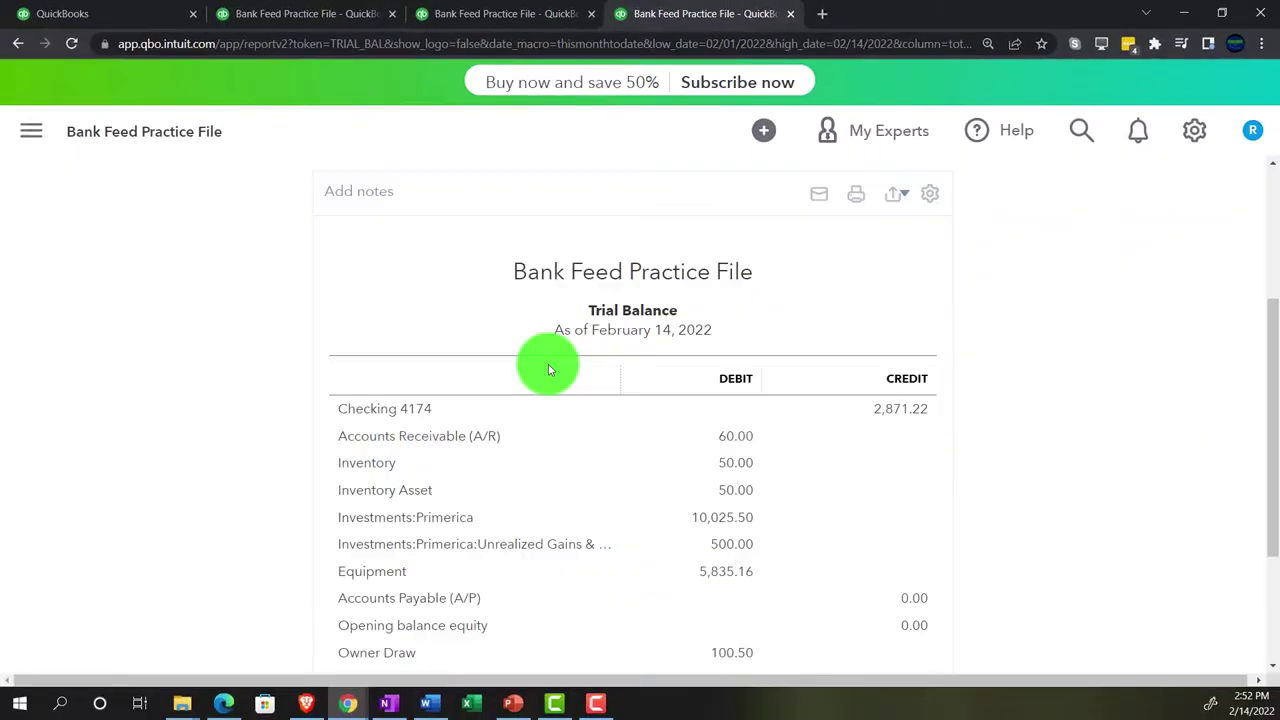
scroll(213, 417, up, 3)
Step: Set the Trial Balance period to 01/01/2021 through 12/31/2021
click(517, 243)
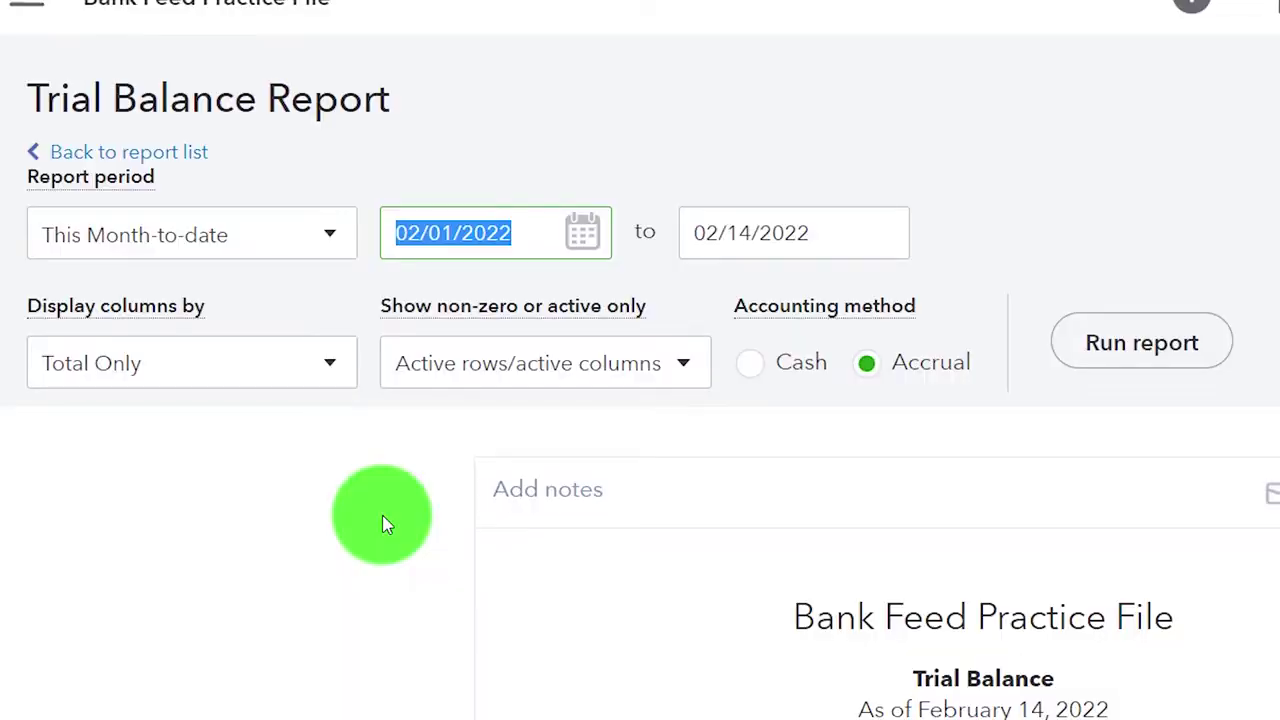
text(0)
text(1/01/2021)
key(Tab)
text(1)
click(382, 515)
Step: Run the 2021 Trial Balance, then open the Checking 4174 bank transactions in the first tab
click(1145, 345)
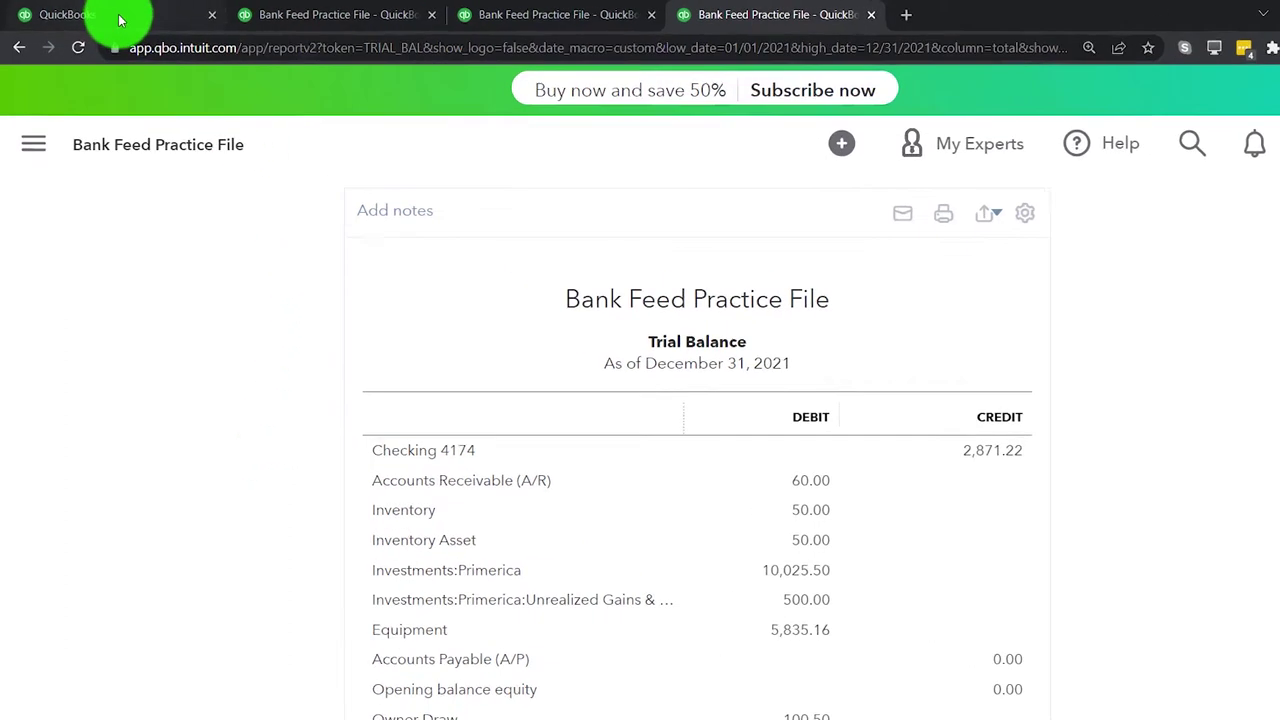
click(119, 20)
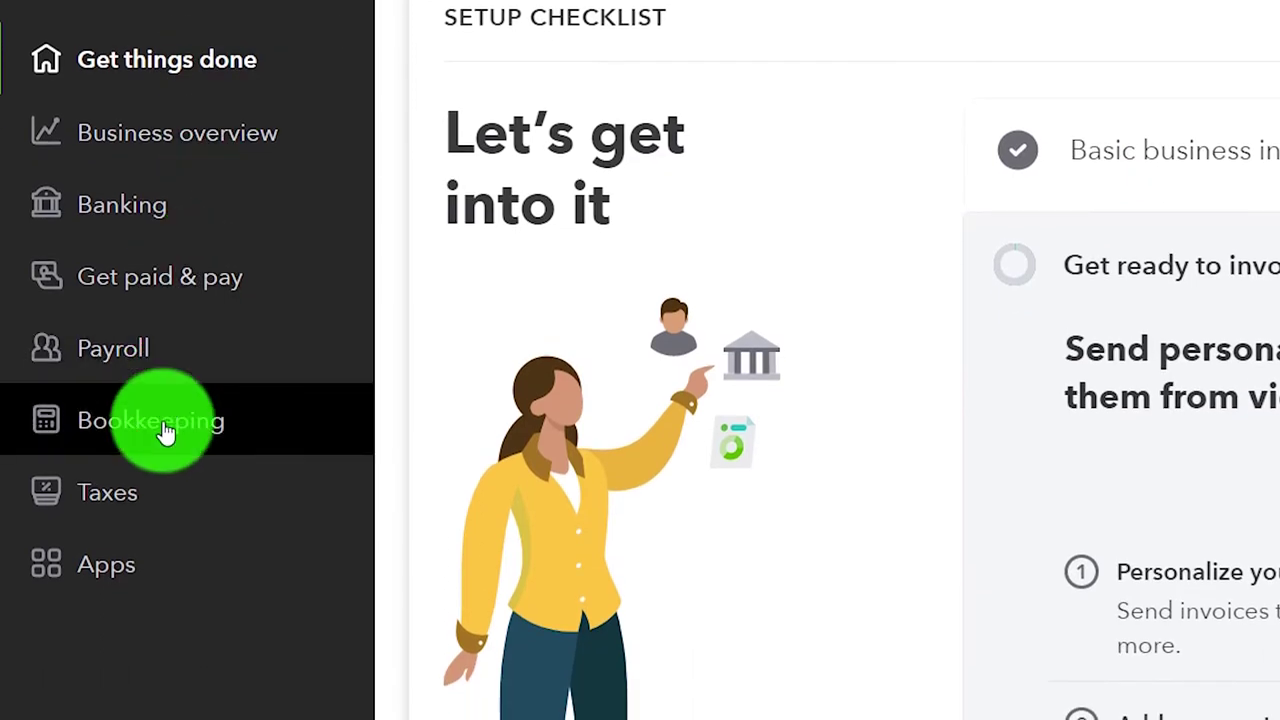
click(166, 432)
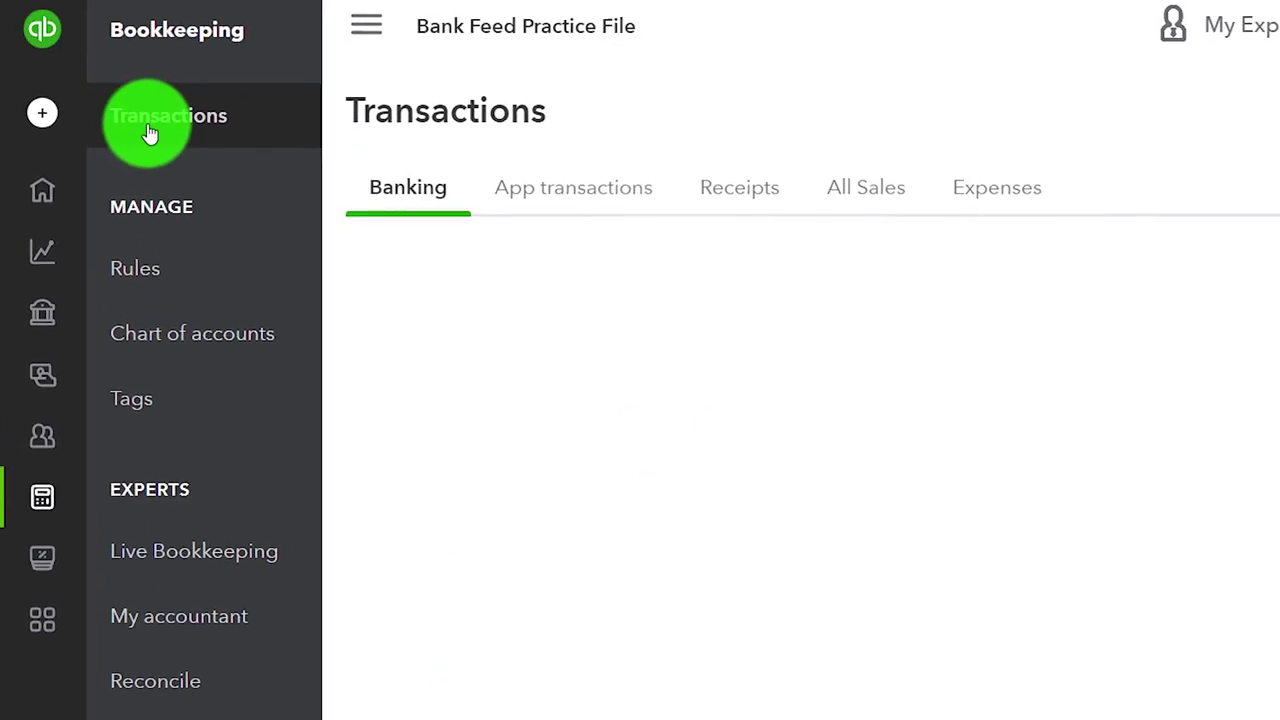
click(396, 207)
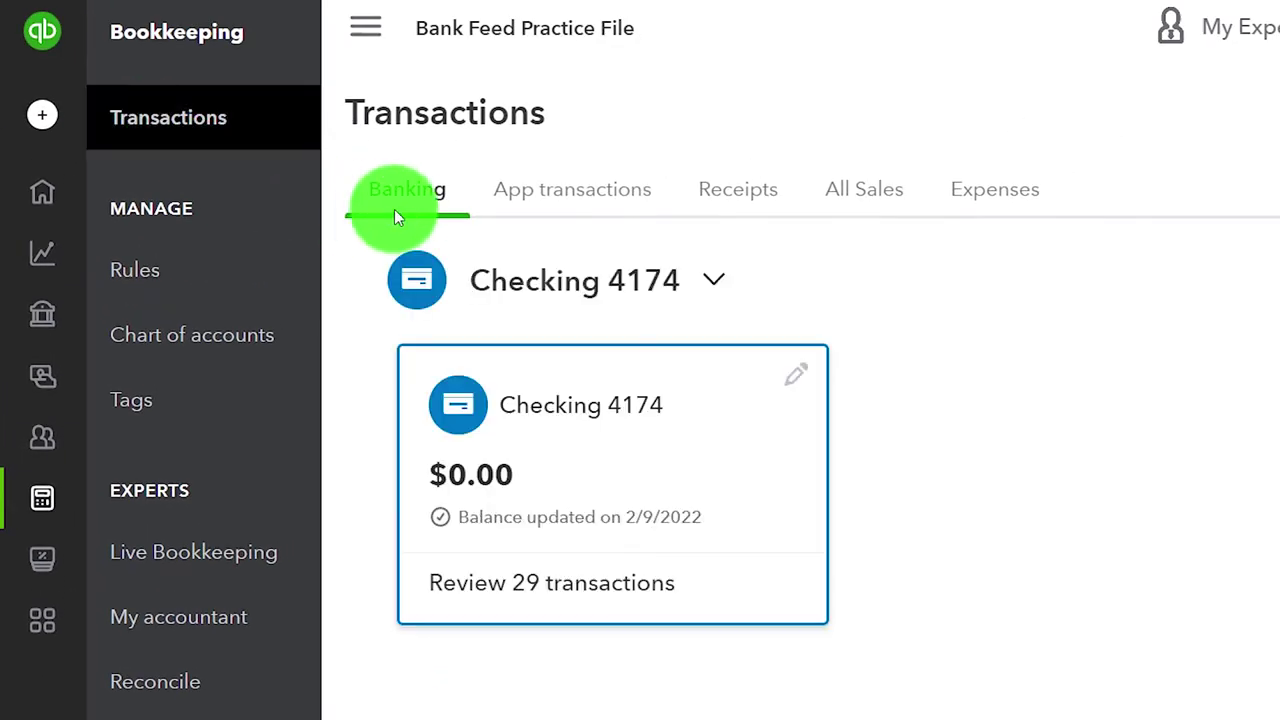
click(370, 45)
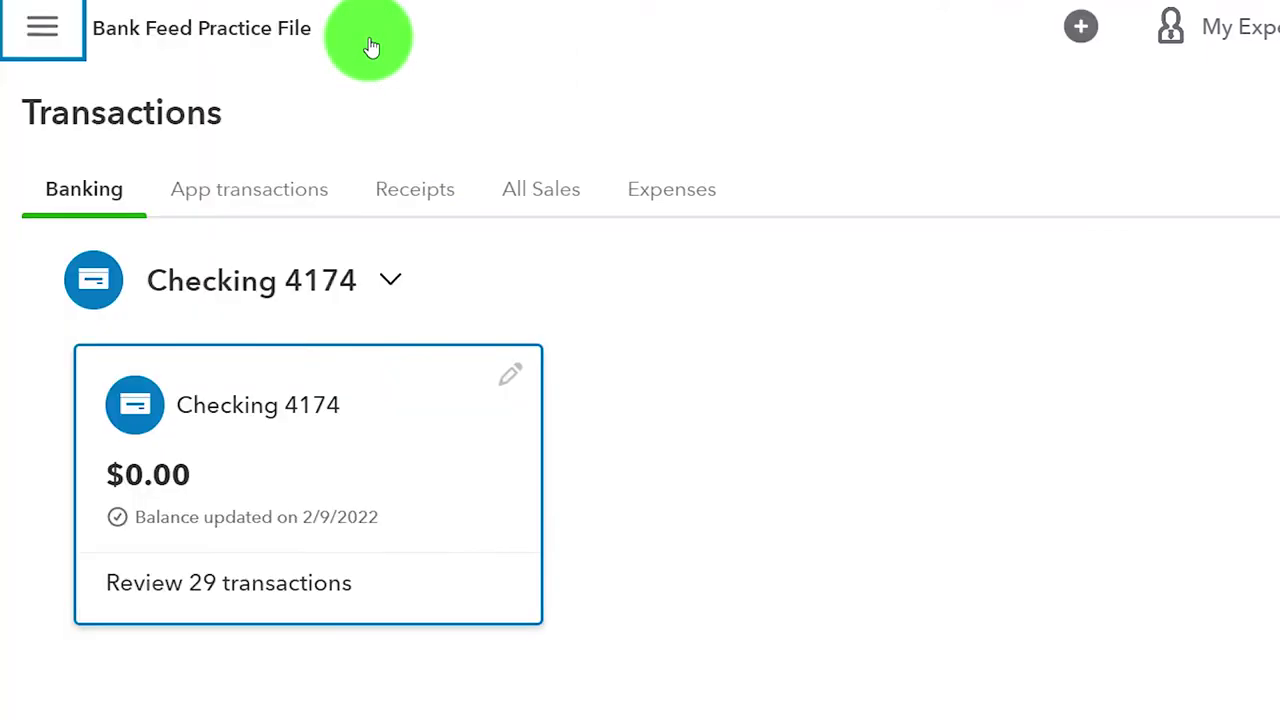
Step: View the sample company's Banking page, then return to the practice file's transactions
click(226, 705)
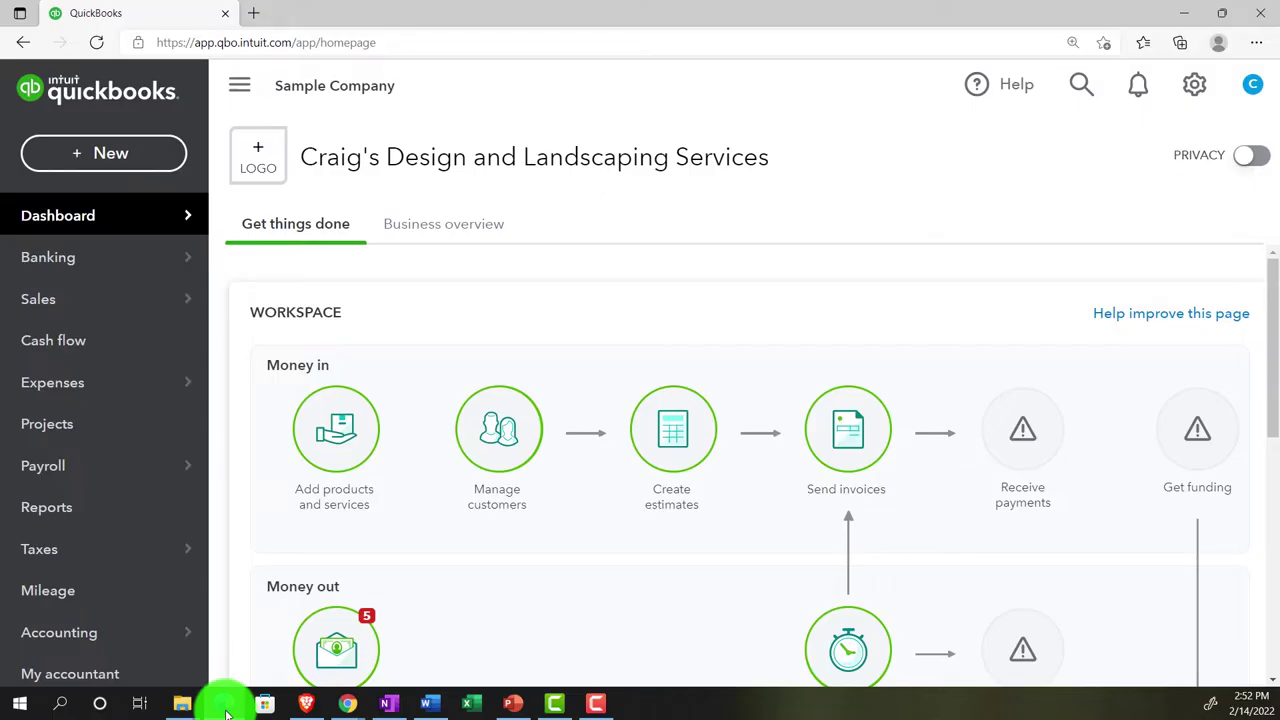
mouse_move(61, 274)
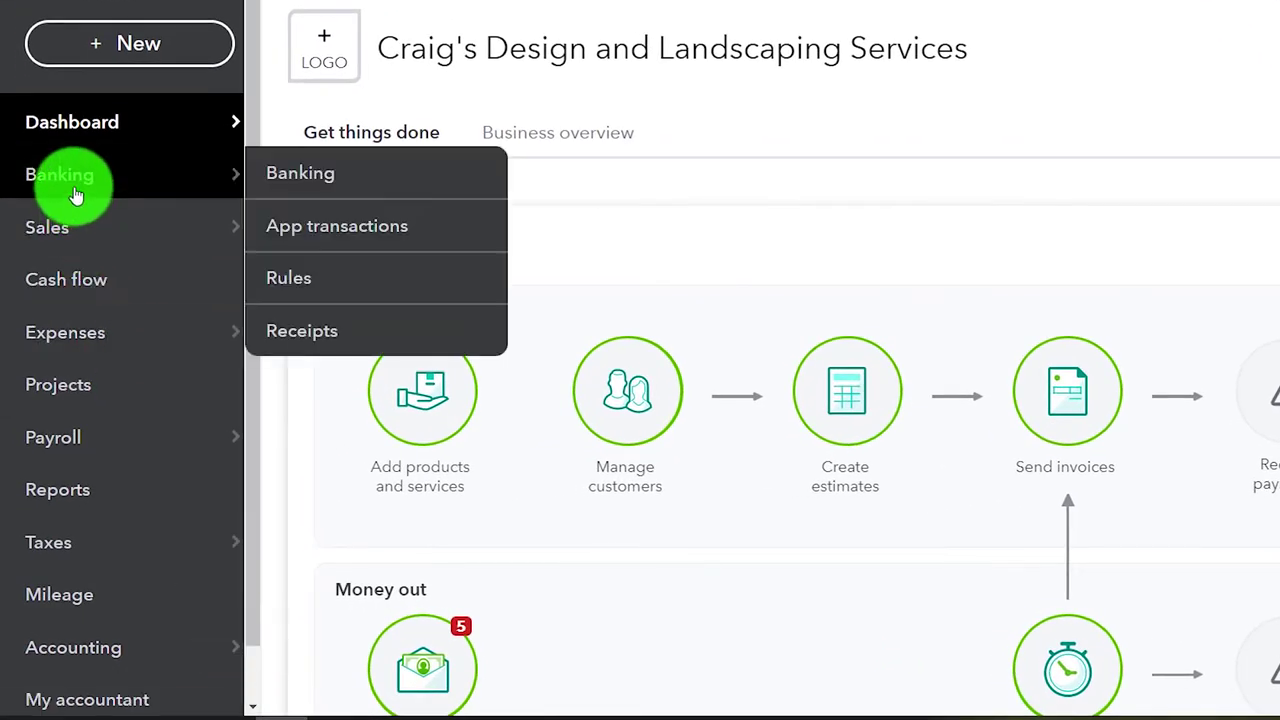
click(75, 193)
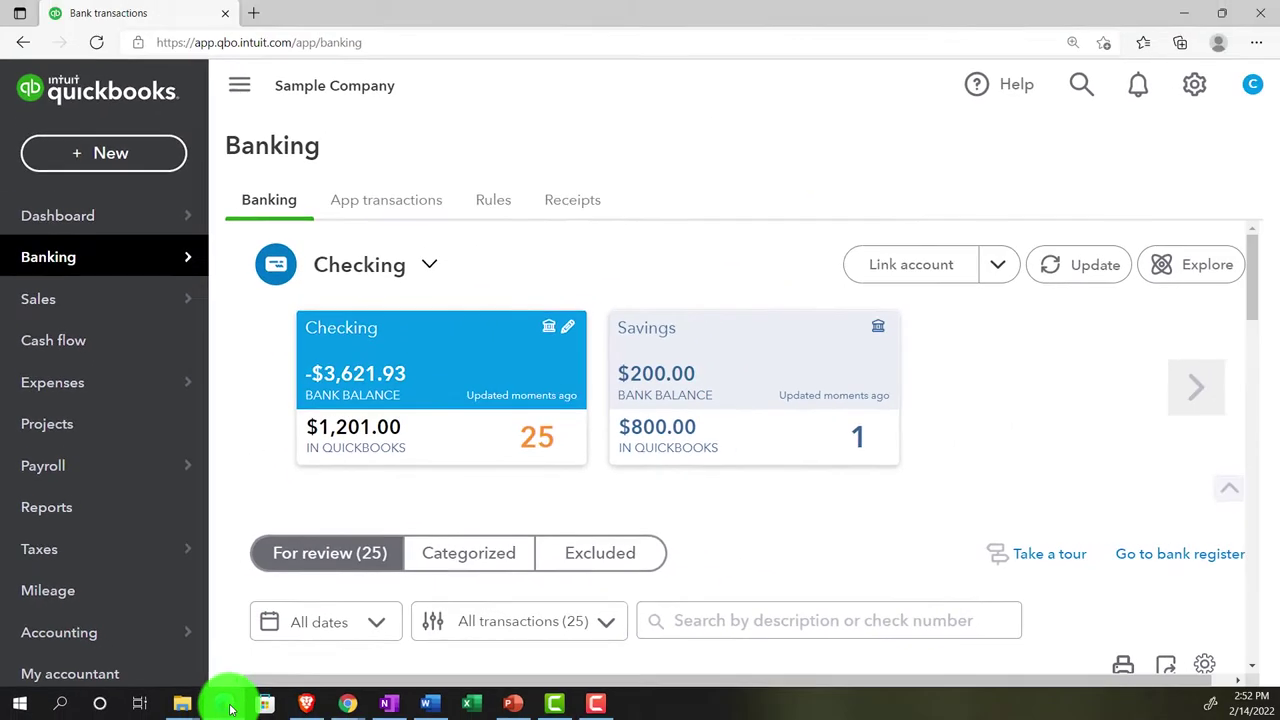
click(232, 707)
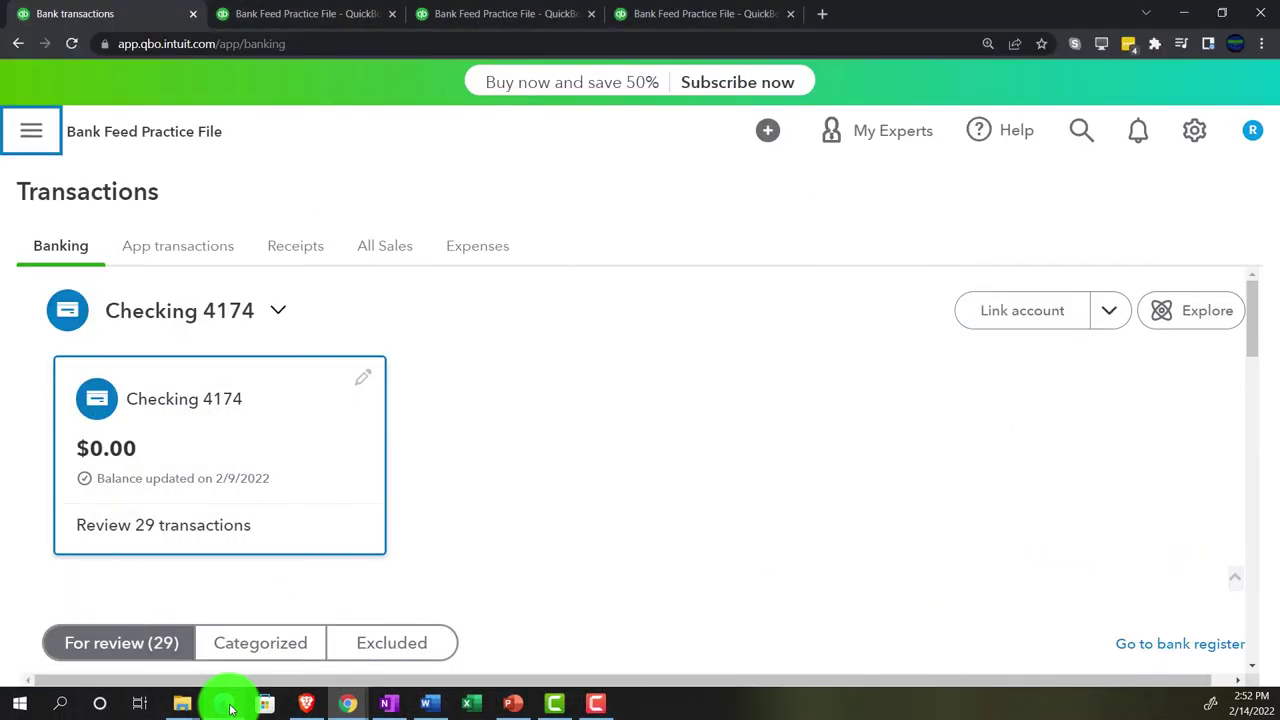
scroll(511, 398, down, 2)
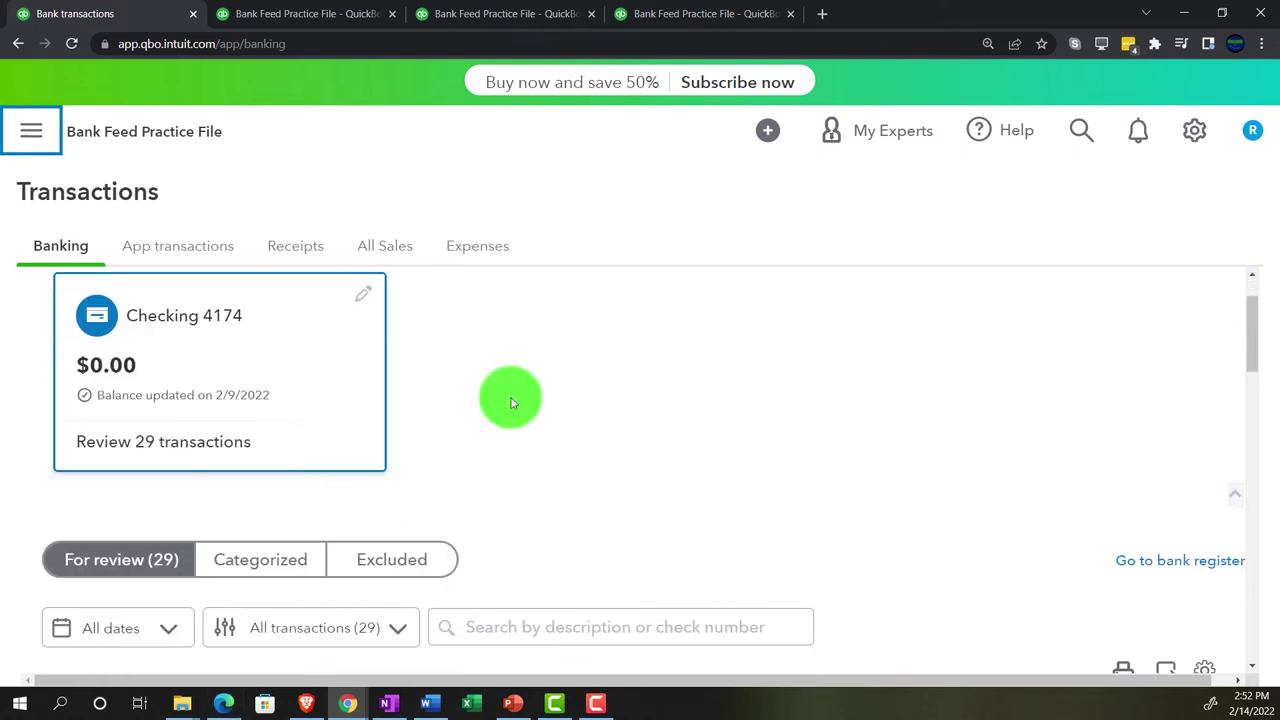
scroll(513, 402, down, 1)
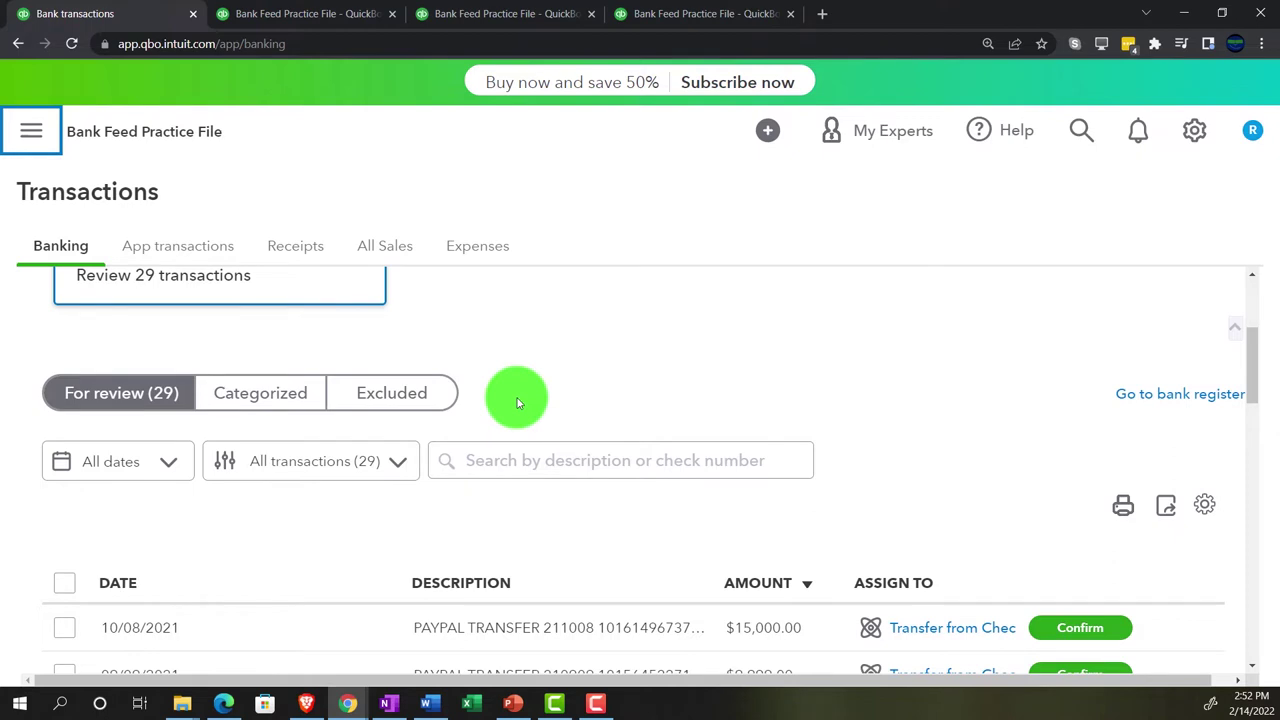
scroll(518, 402, down, 3)
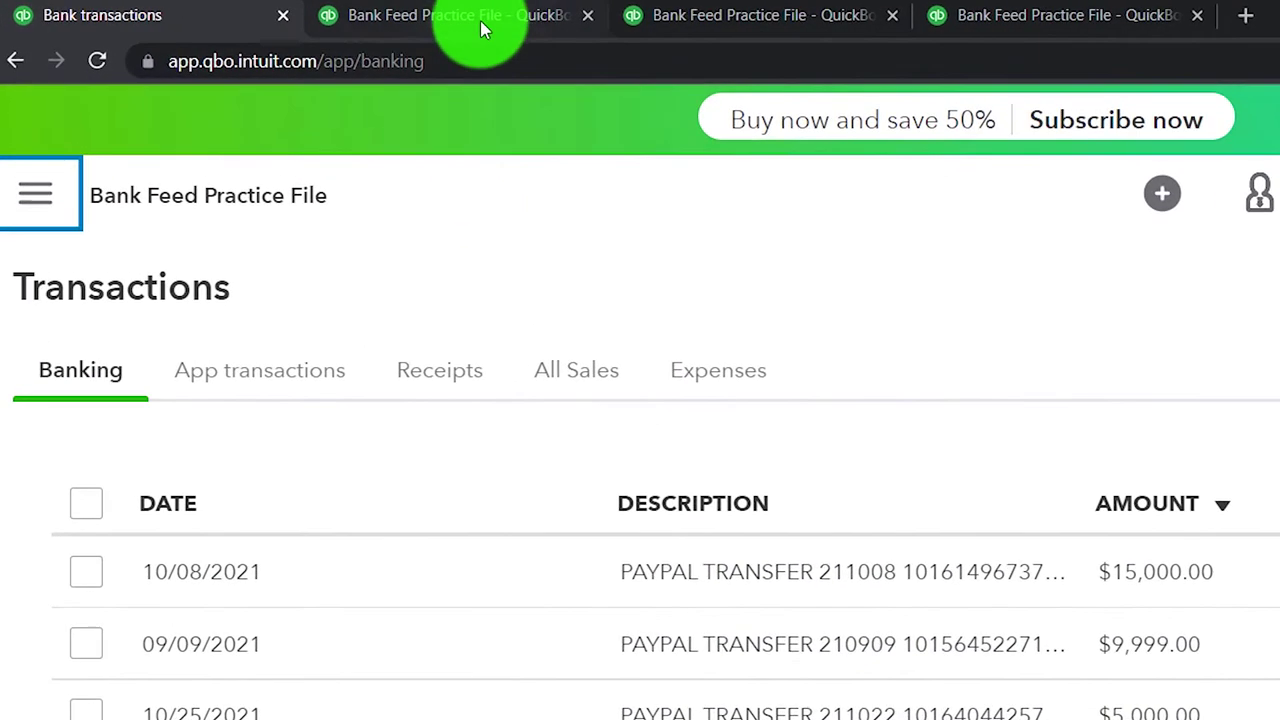
Step: Zoom the Balance Sheet tab in twice, scroll through it, then bring up the OneNote flowchart
click(476, 20)
key(ctrl+plus)
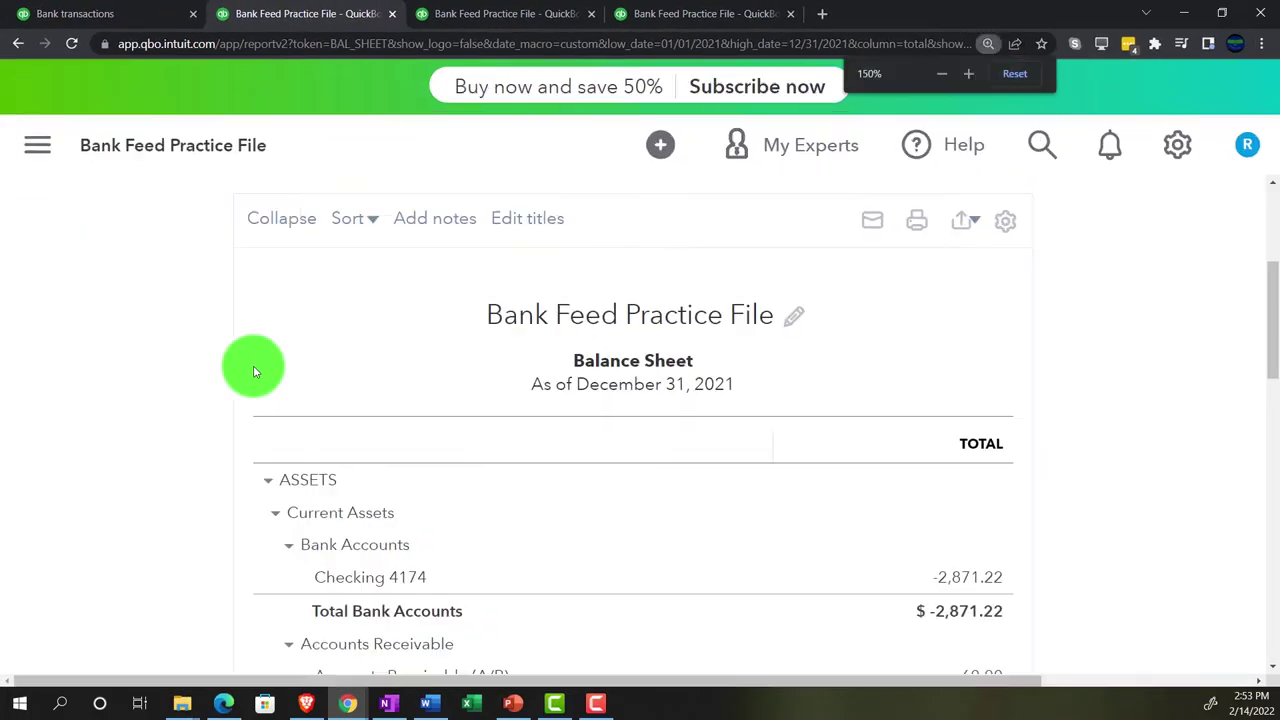
key(ctrl+plus)
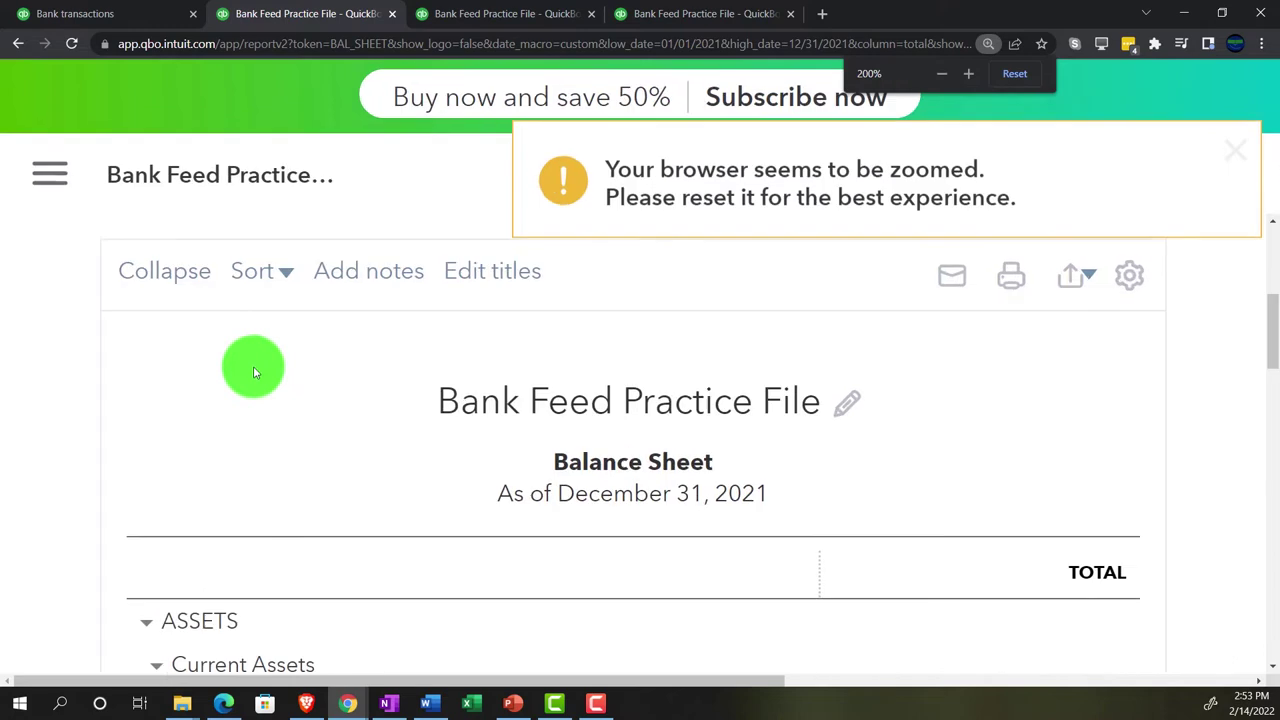
scroll(253, 392, down, 3)
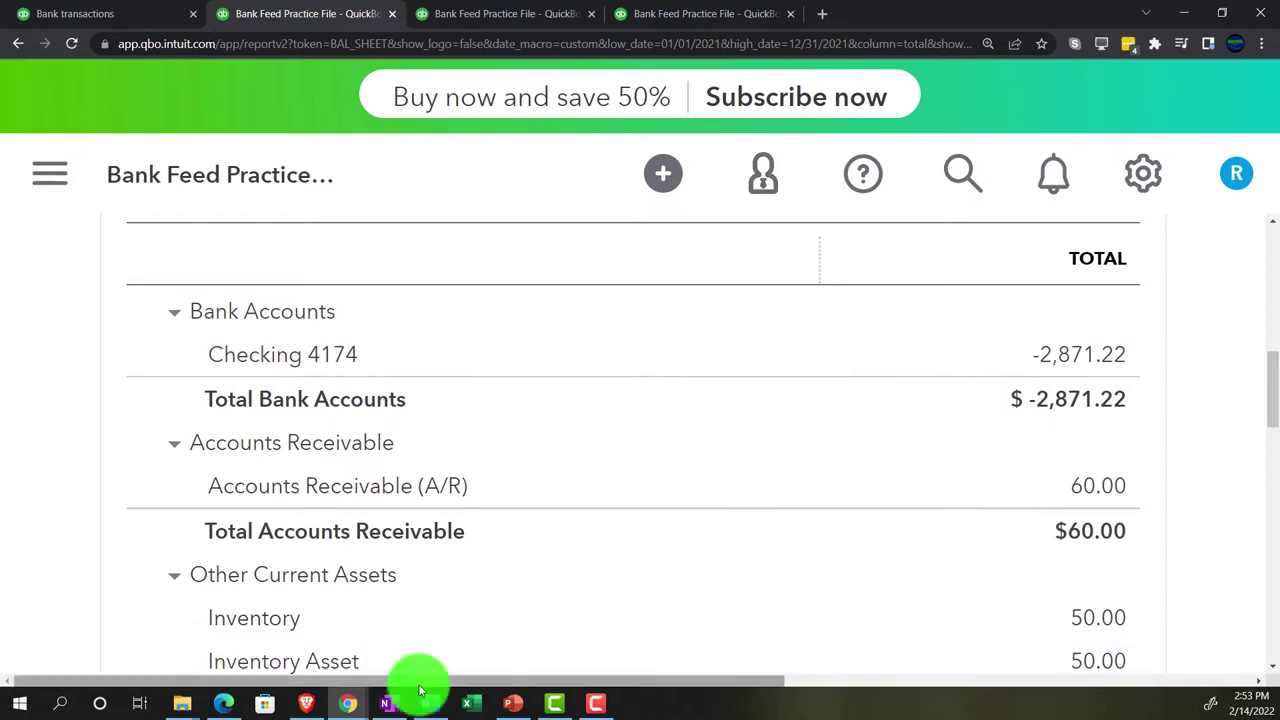
click(390, 704)
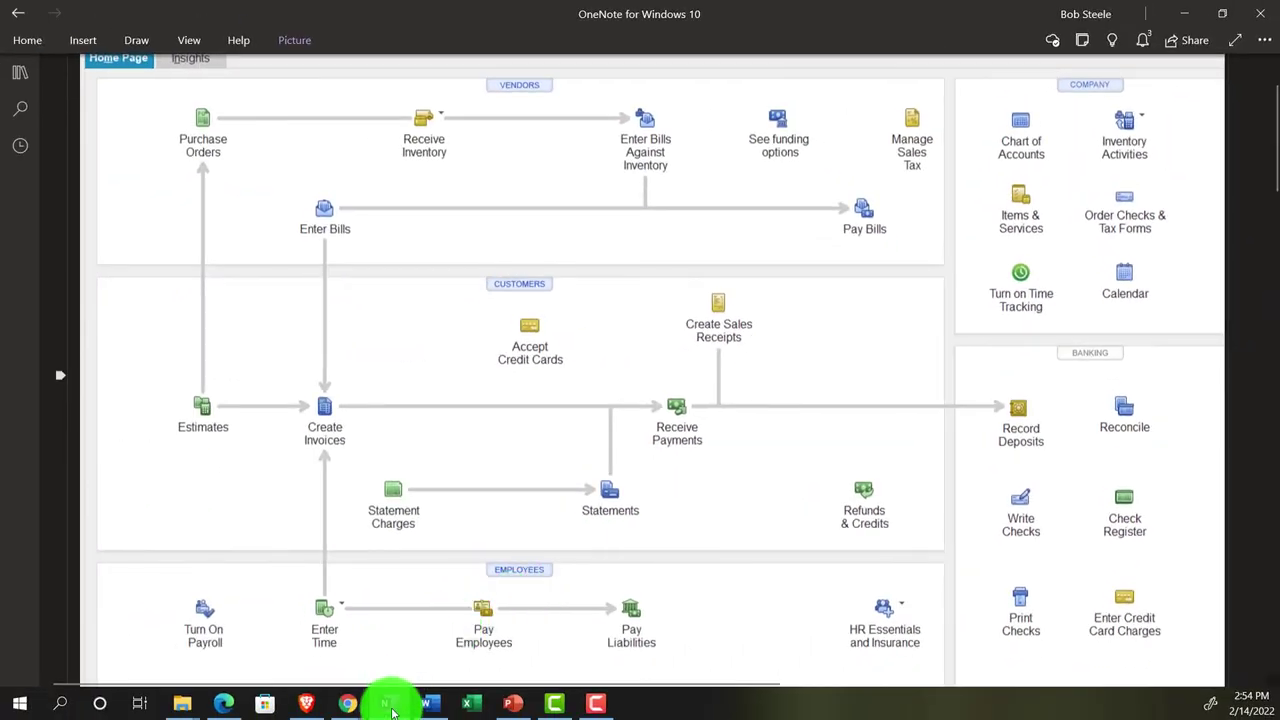
Step: Minimize OneNote to get back to the 2021 Balance Sheet in the browser
click(393, 700)
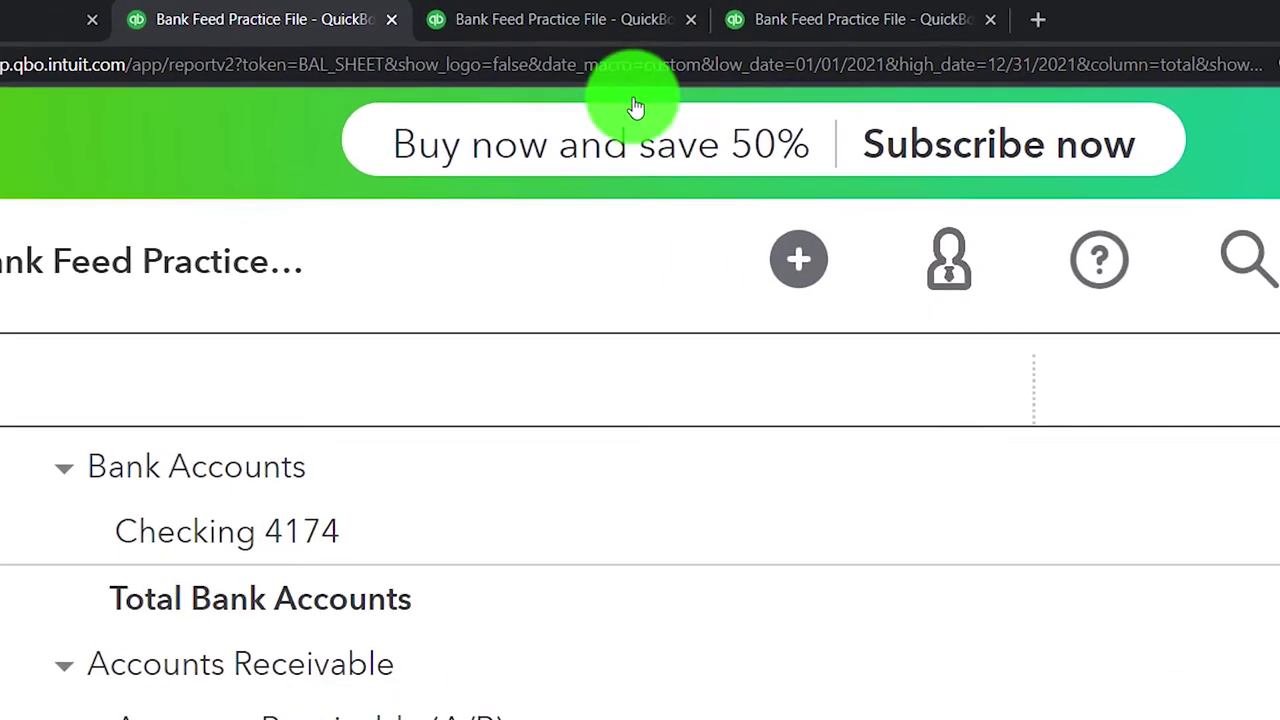
Step: Scroll the 2021 Profit and Loss down to Net Other Income $500.21 and Net Income $3,749.94
click(575, 27)
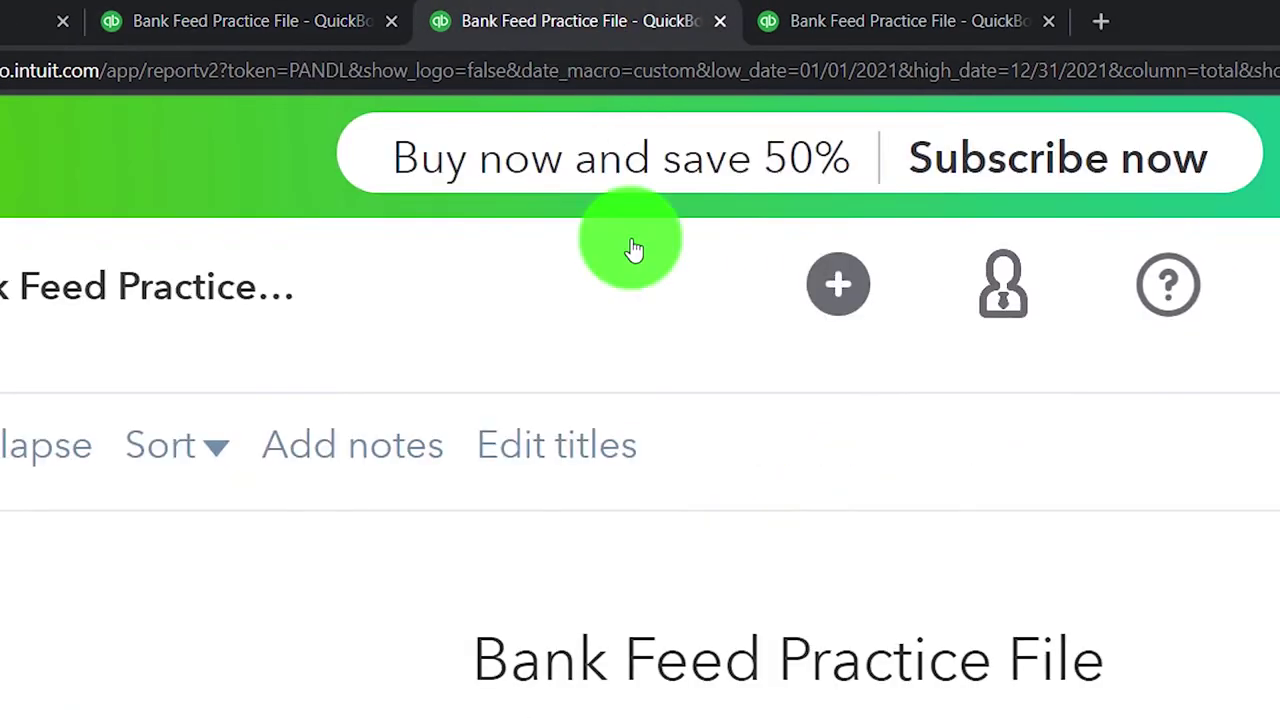
scroll(658, 456, down, 3)
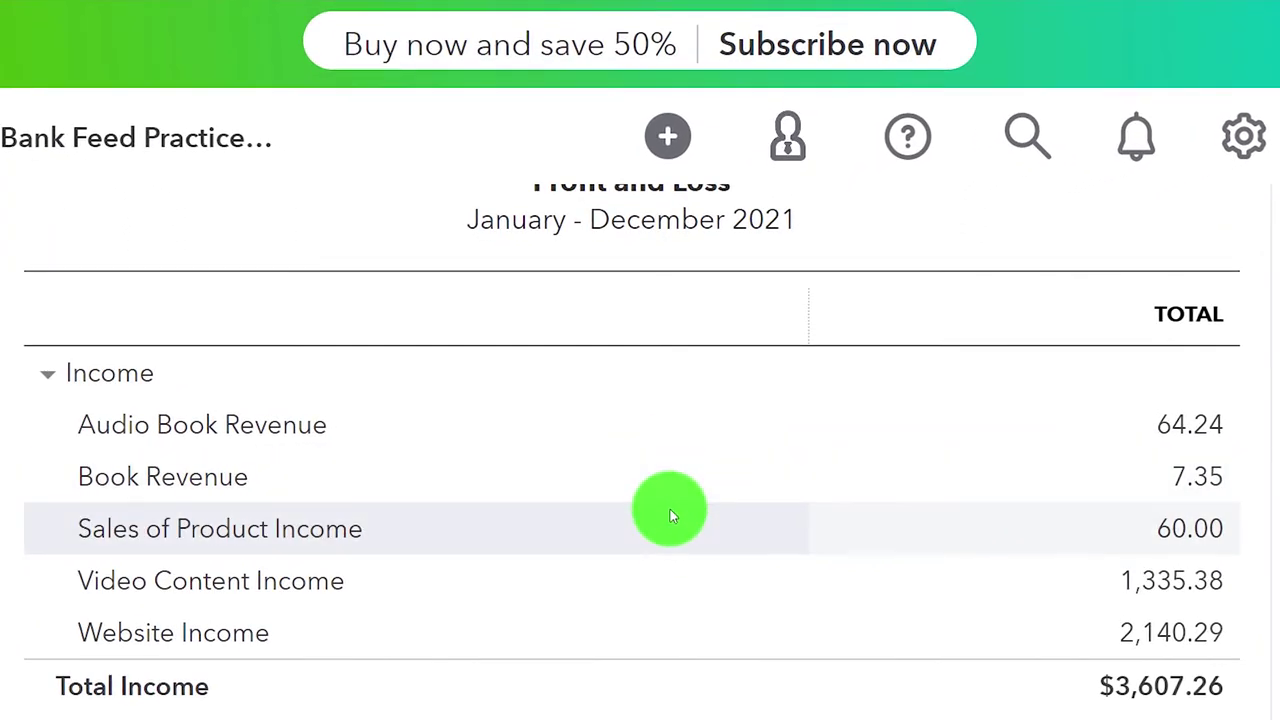
scroll(670, 509, down, 10)
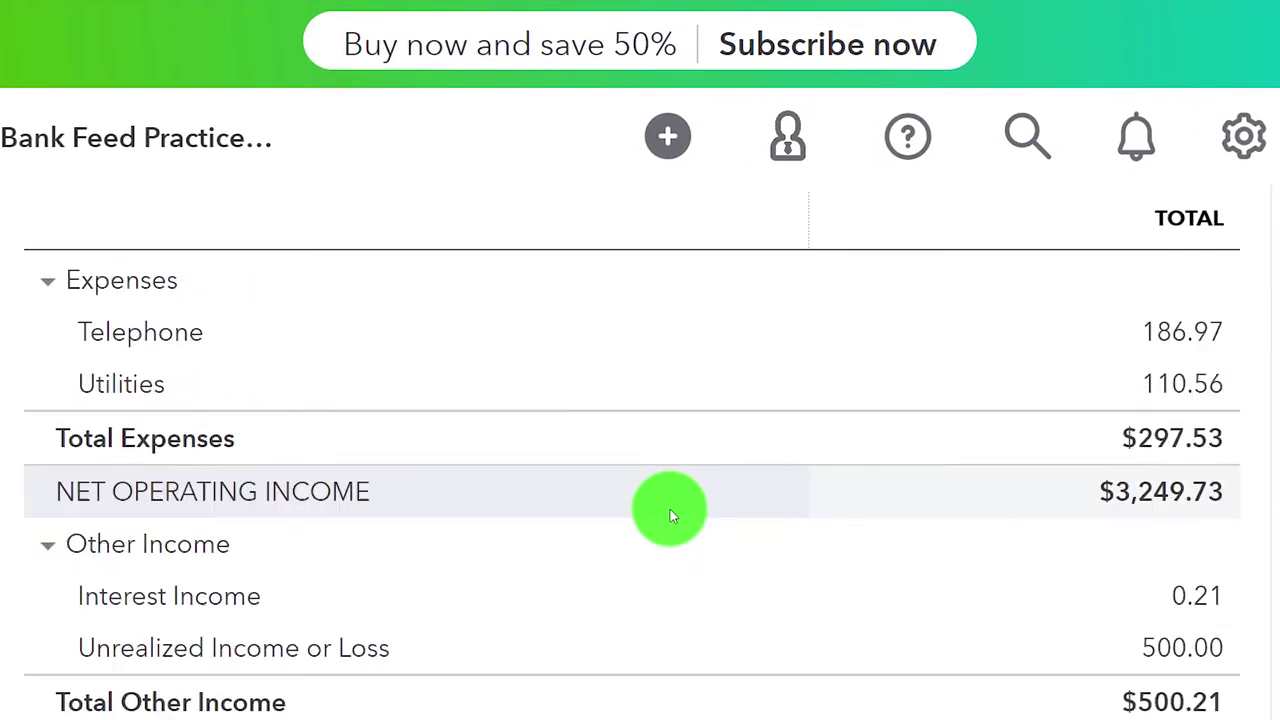
scroll(670, 509, down, 2)
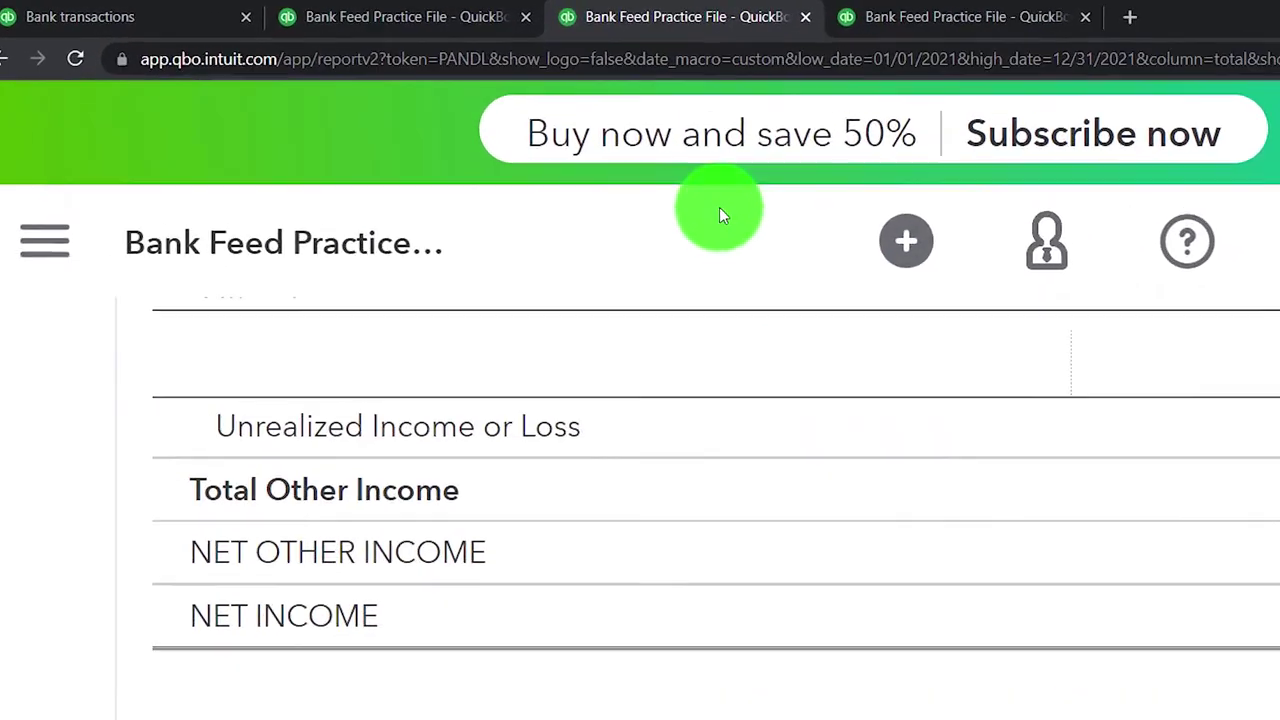
Step: Scroll the Balance Sheet to liabilities and equity: Total Liabilities $0.00, Net Income 3,749.94
click(490, 30)
scroll(434, 513, down, 3)
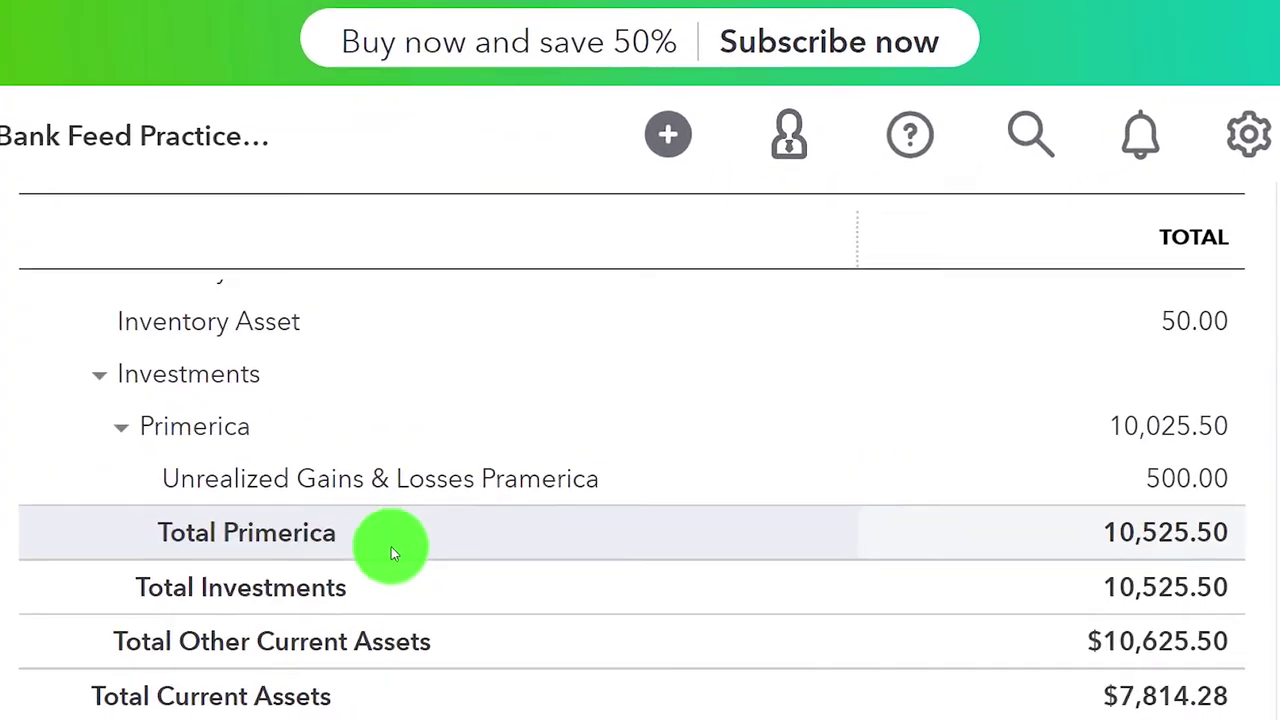
scroll(391, 547, down, 10)
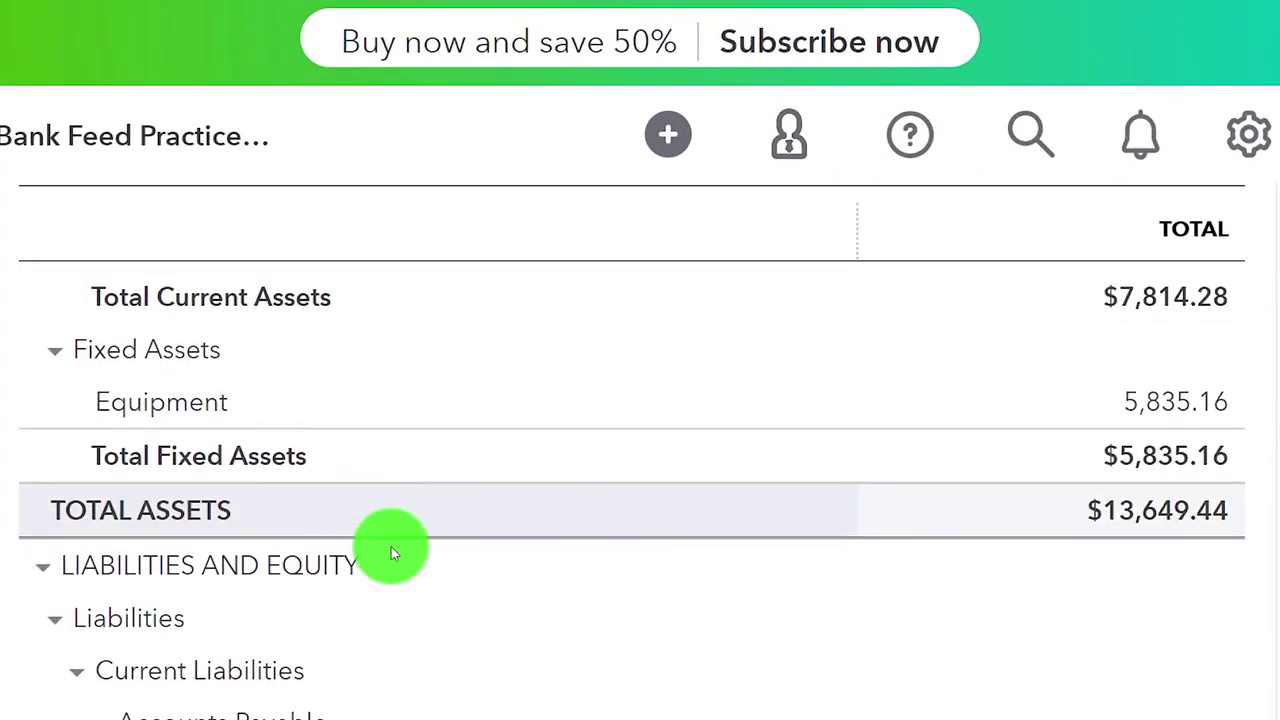
scroll(391, 547, down, 2)
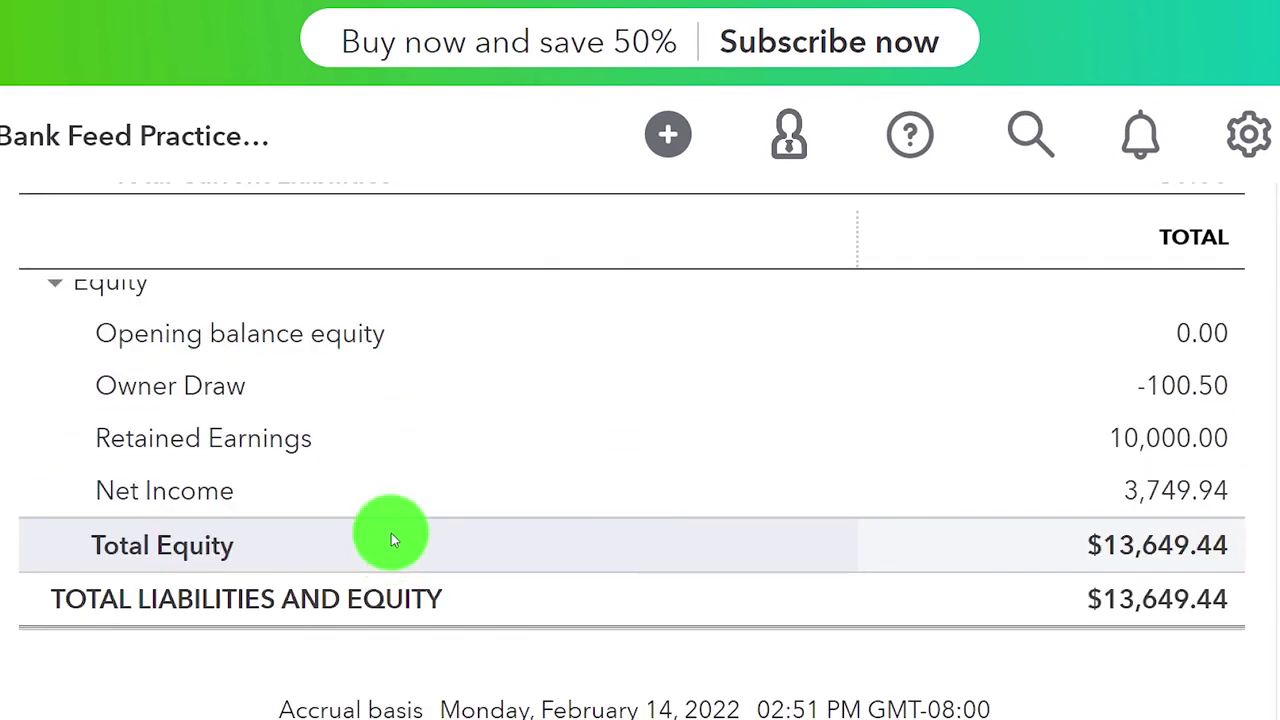
scroll(391, 540, up, 1)
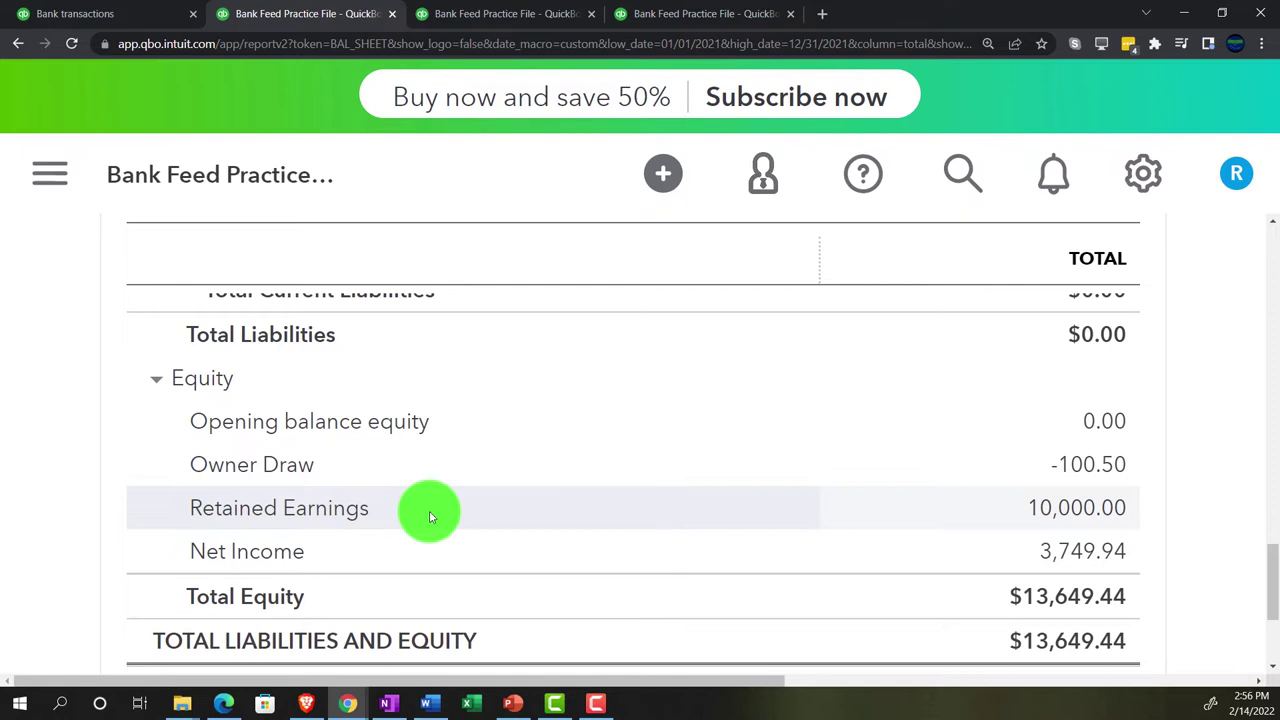
scroll(430, 515, up, 2)
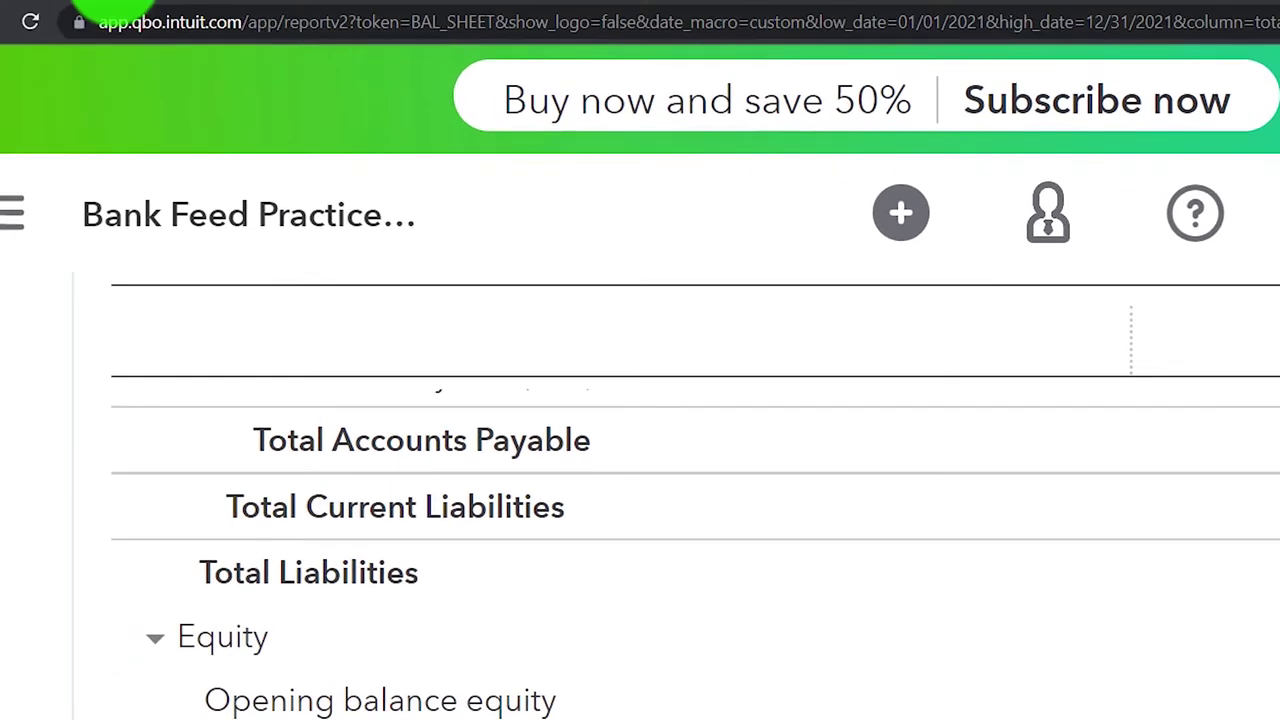
Step: Switch the company to Accountant view from the gear menu, with the Banking transactions page showing
click(197, 25)
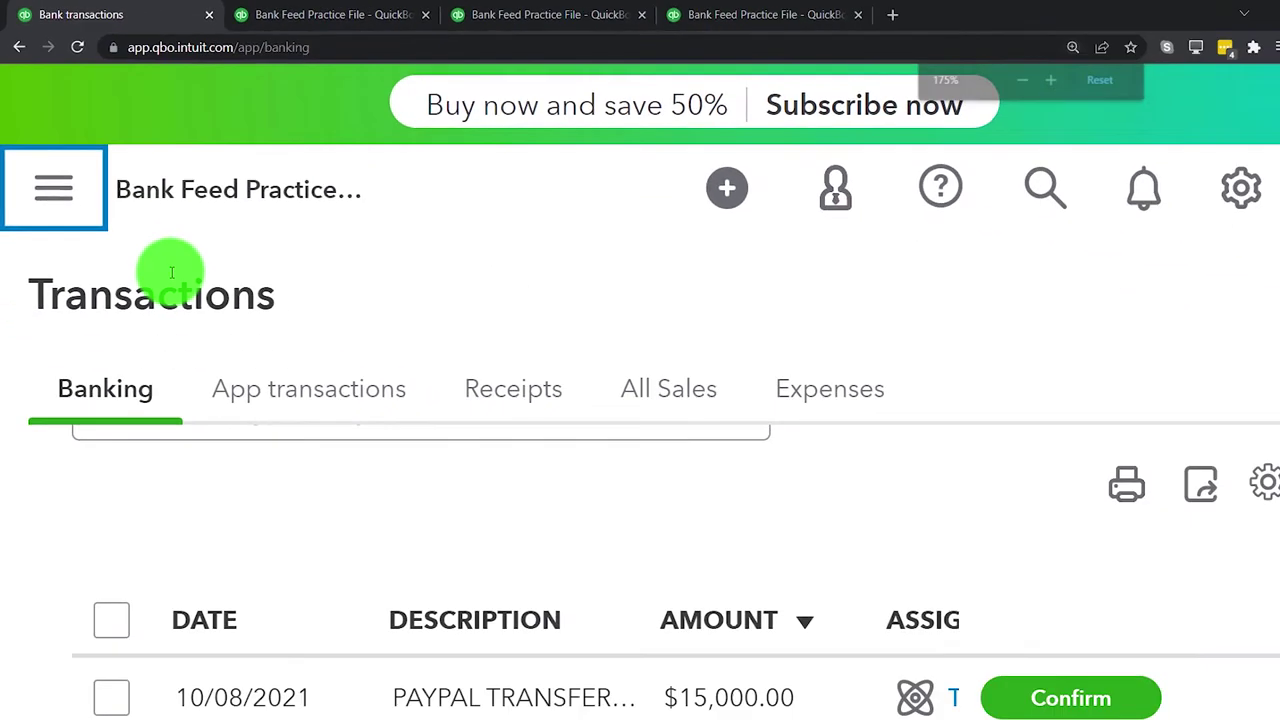
key(ctrl+minus)
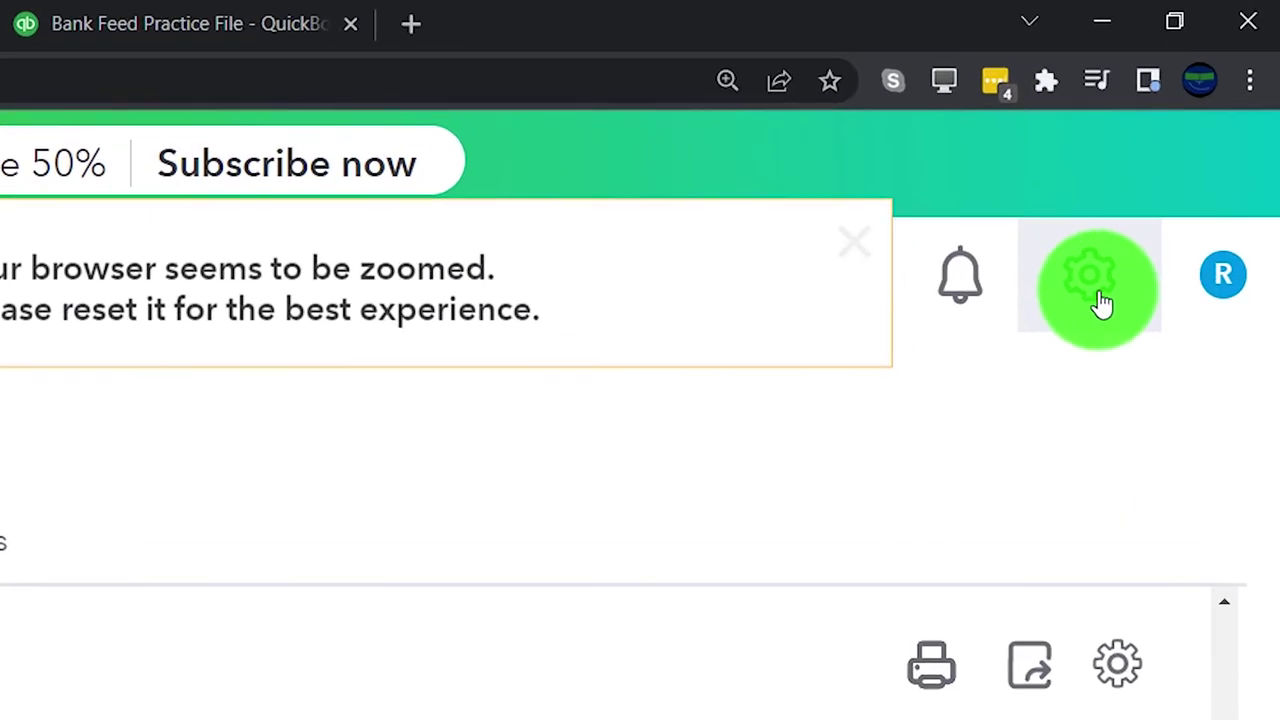
click(1101, 303)
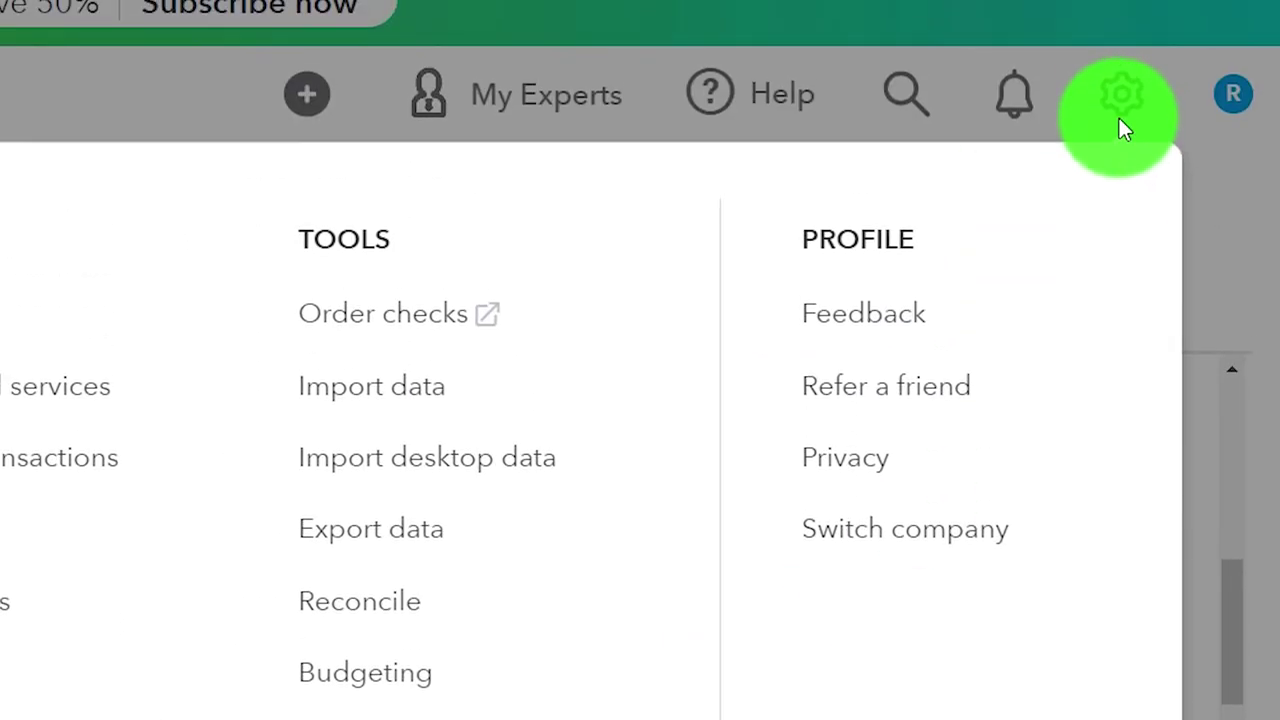
click(1118, 96)
click(1118, 96)
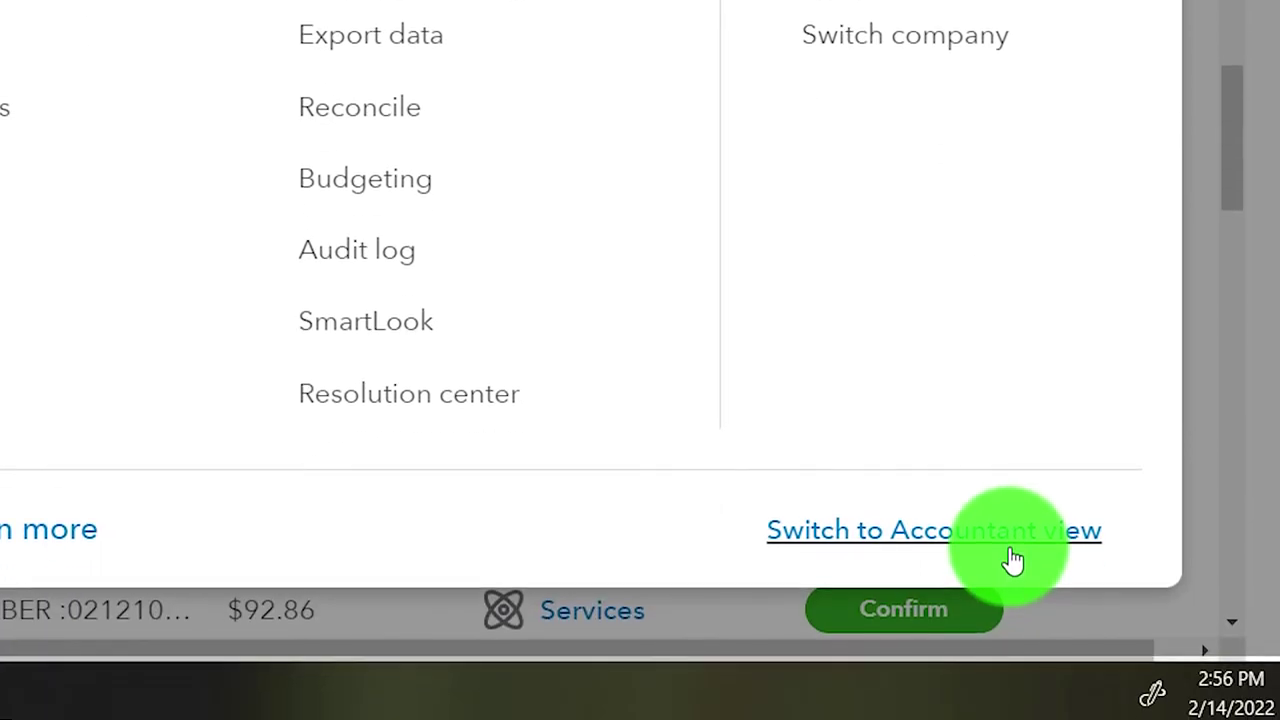
click(1011, 550)
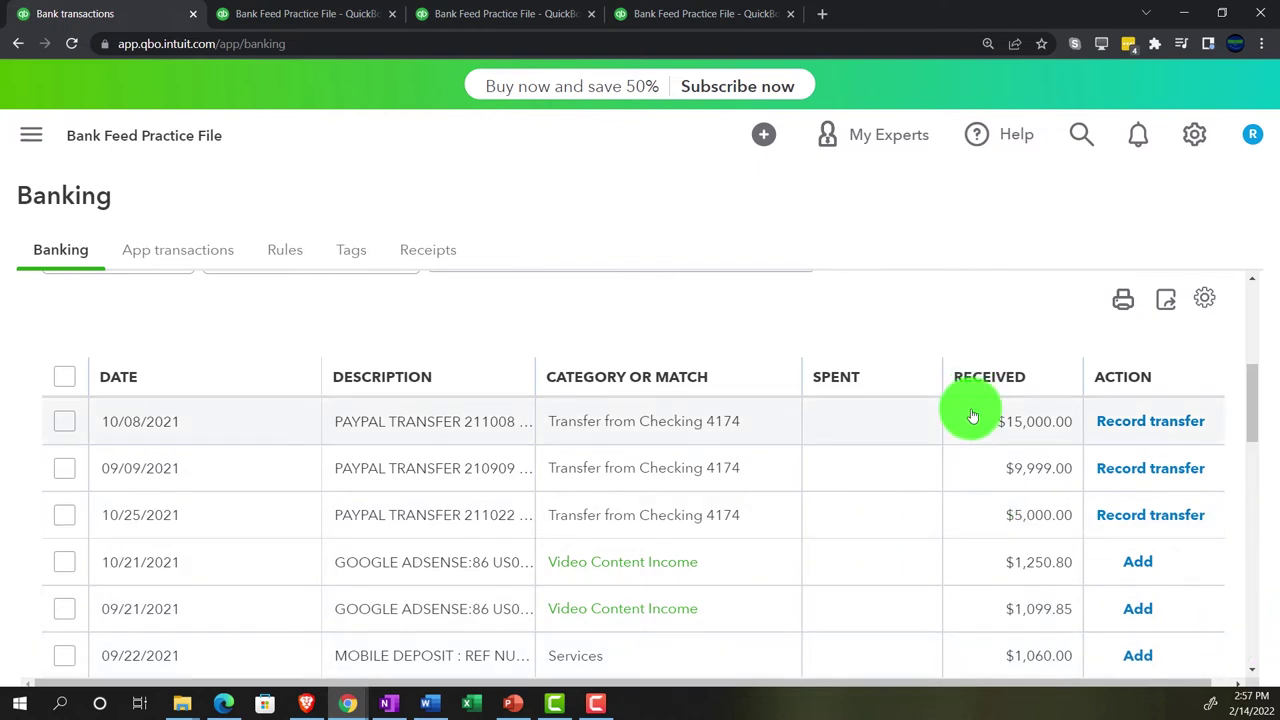
Step: Expand the $92.86 mobile deposit, currently categorized as Services, in the Banking list
scroll(972, 415, down, 3)
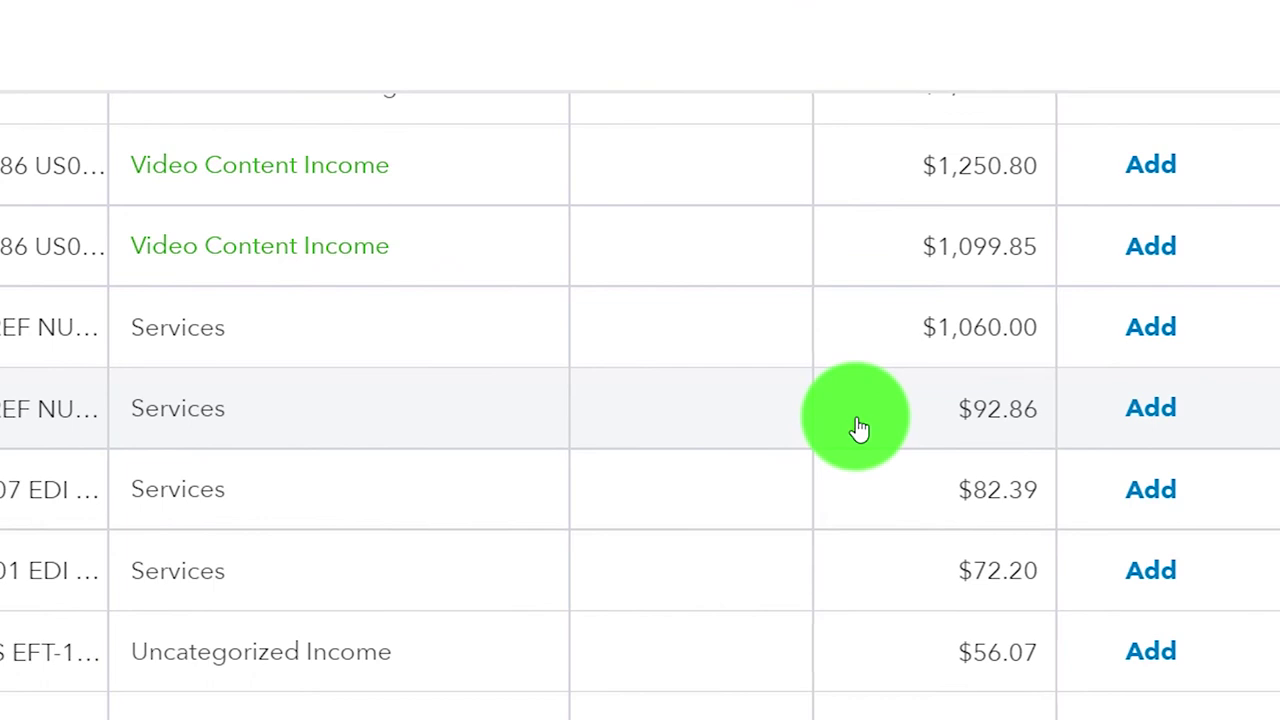
click(860, 428)
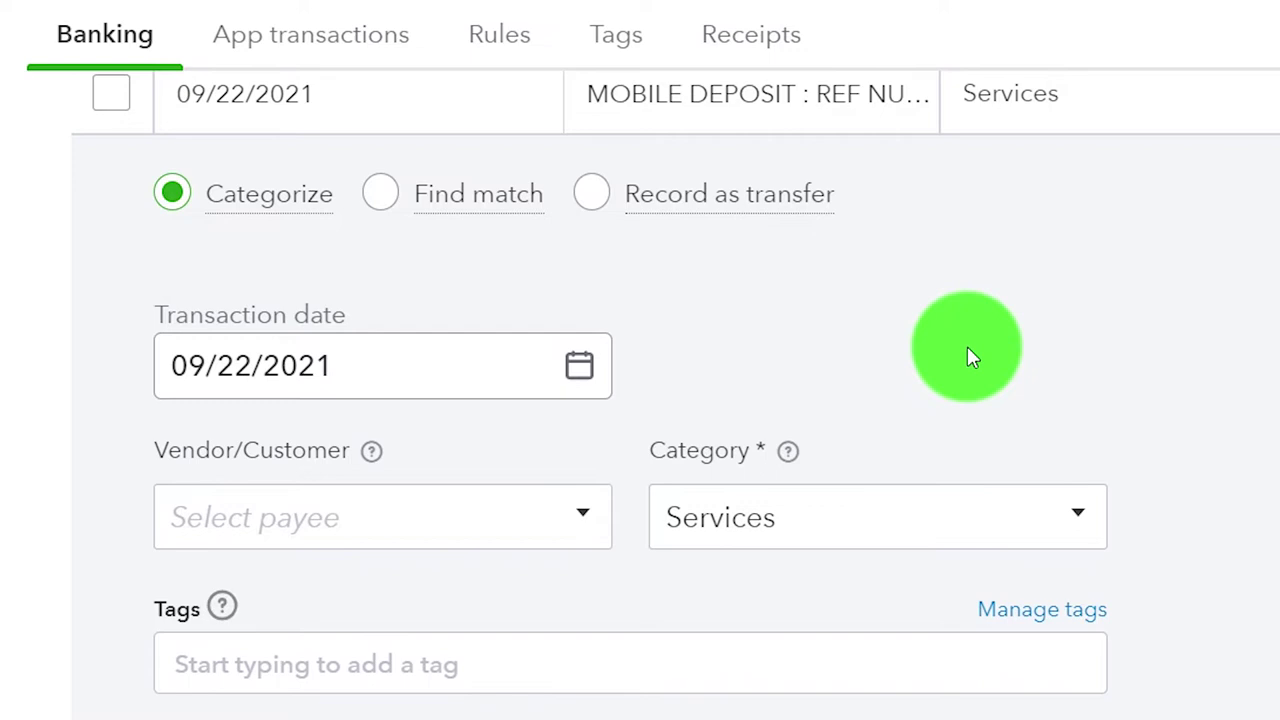
Step: Create Owner as a new Customer-type name and make it the $92.86 deposit's payee
scroll(967, 357, down, 2)
click(265, 380)
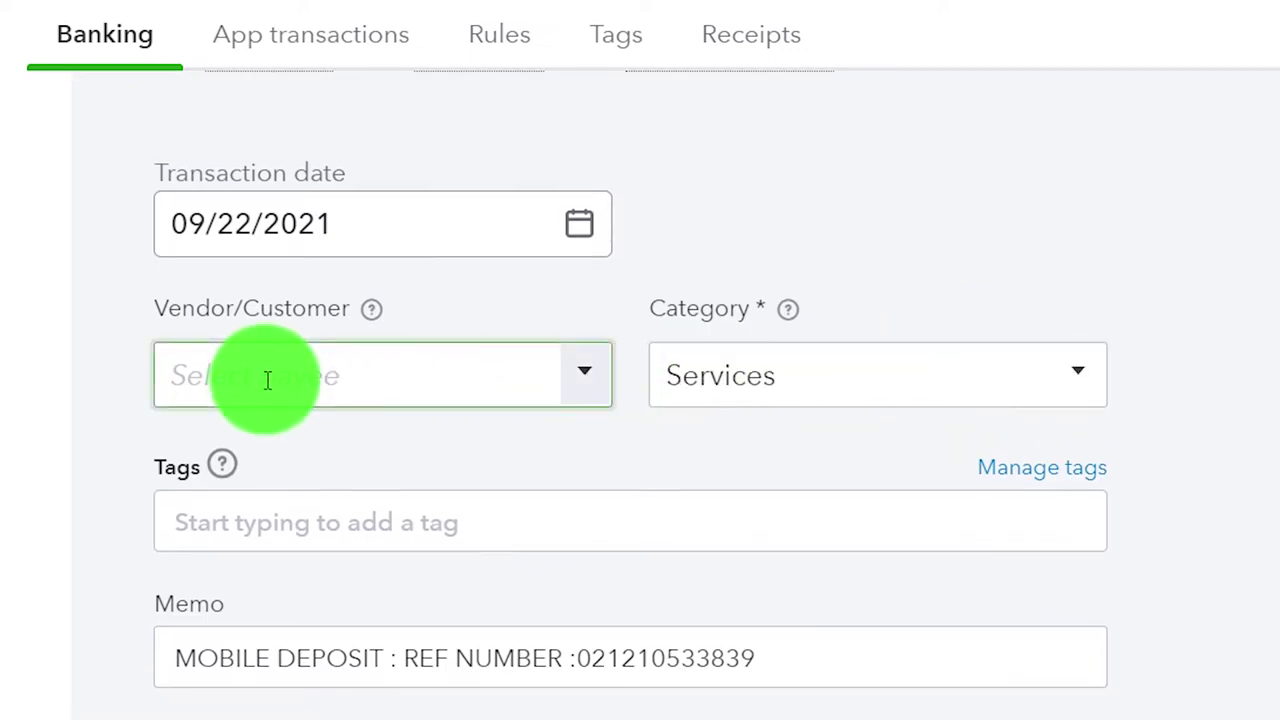
text(Owner)
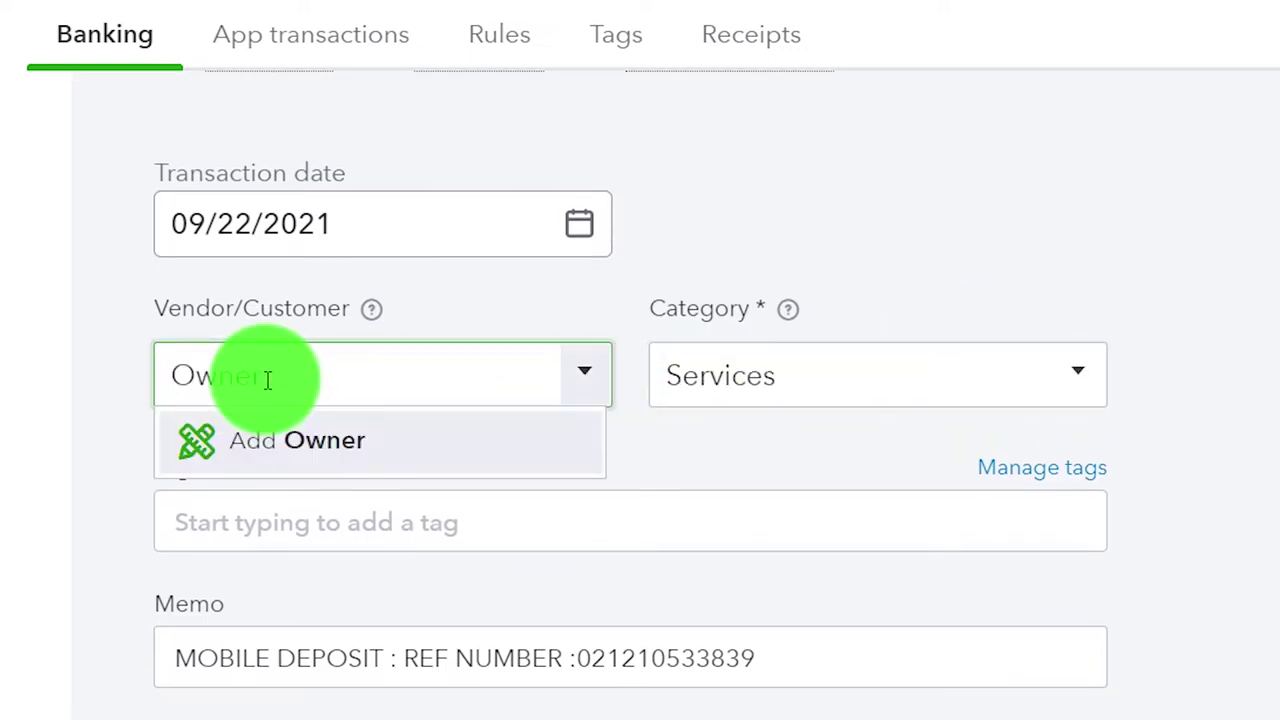
click(287, 448)
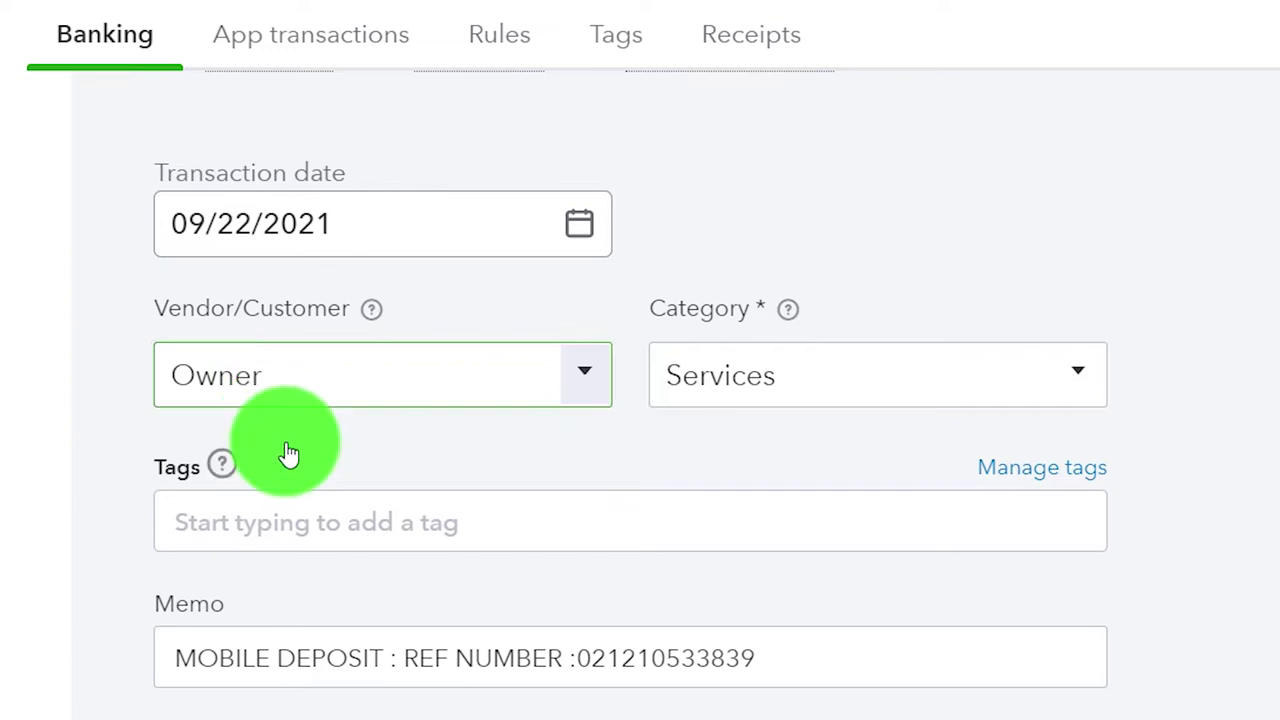
click(343, 14)
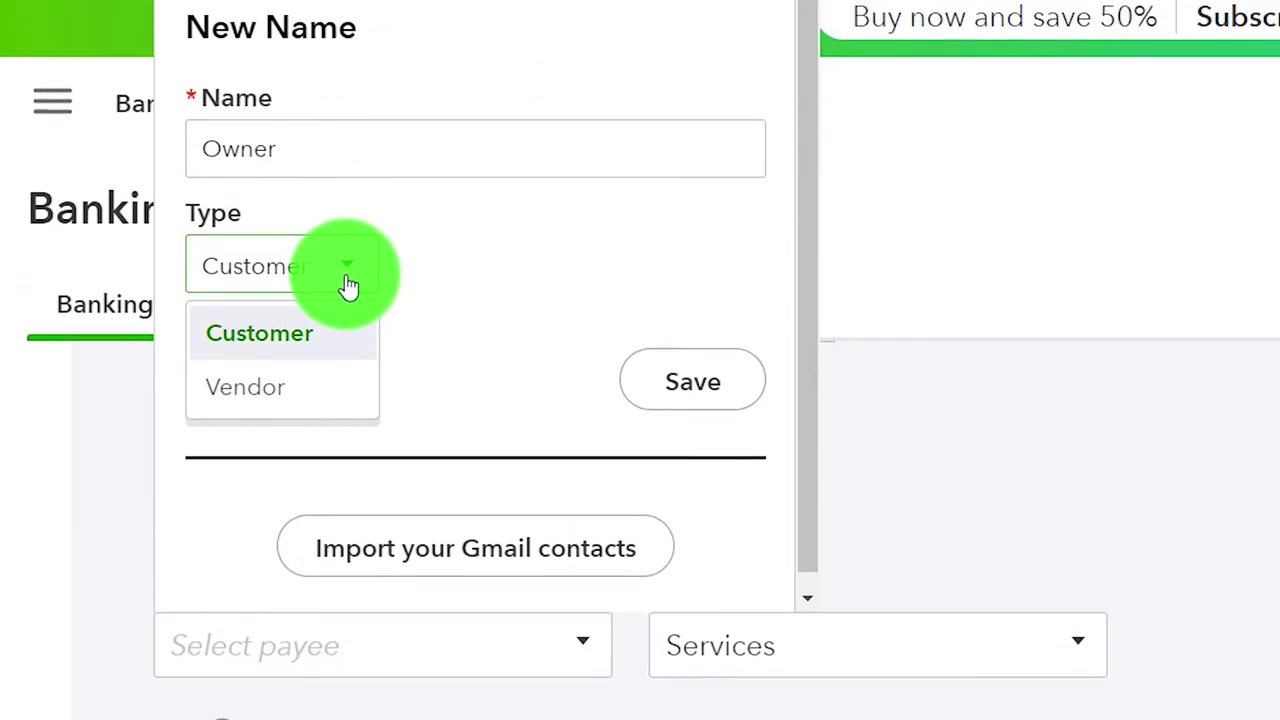
click(347, 312)
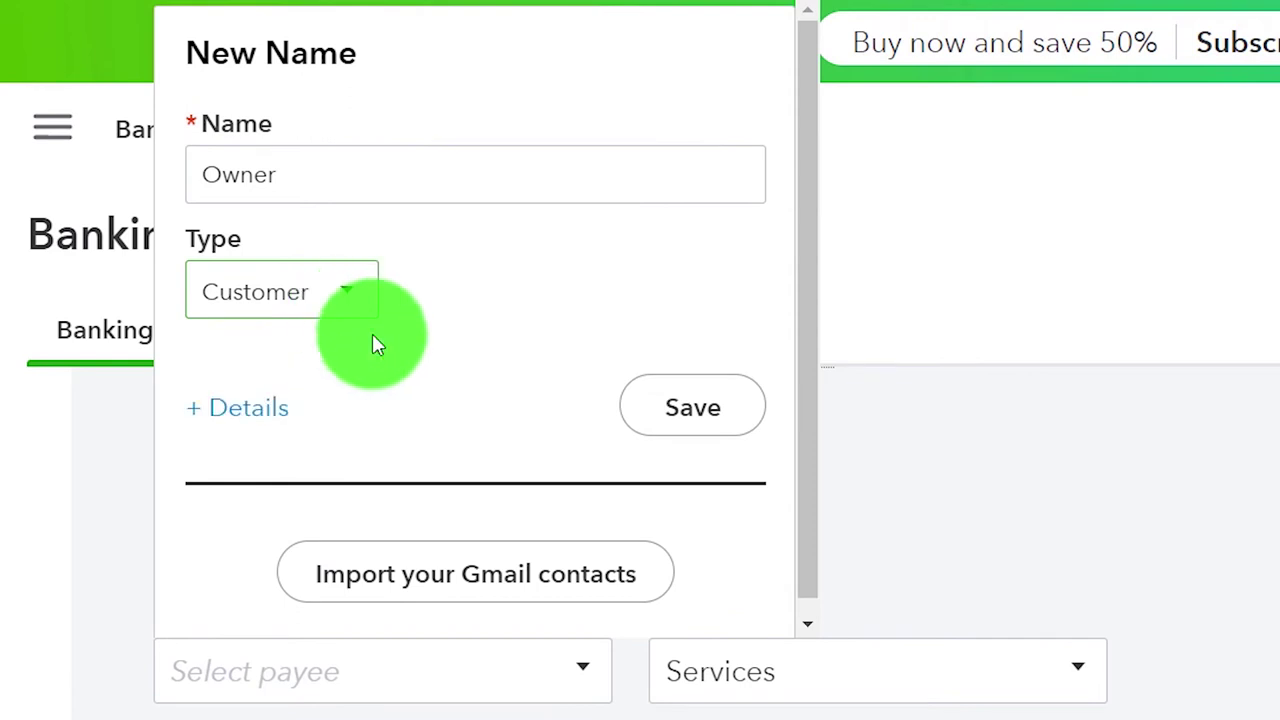
click(644, 425)
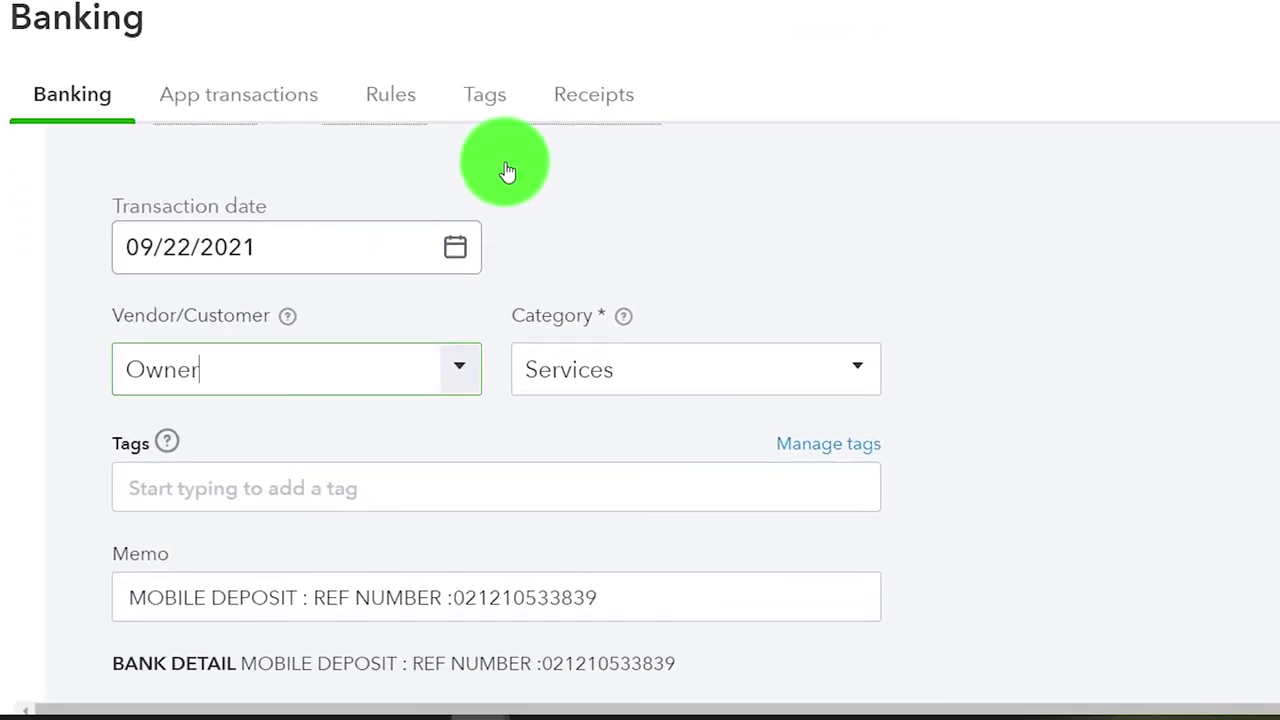
Step: Bring up the deposit's Category account list and scroll it back to the top
click(861, 383)
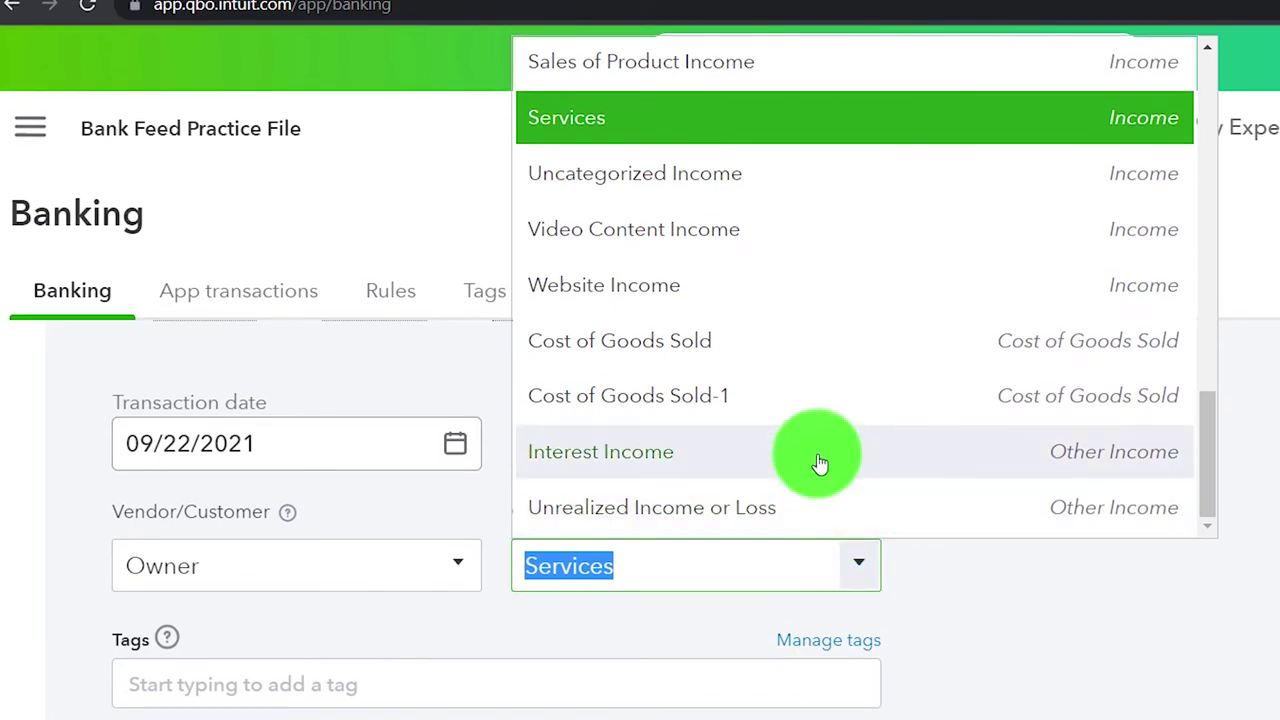
scroll(820, 463, up, 1)
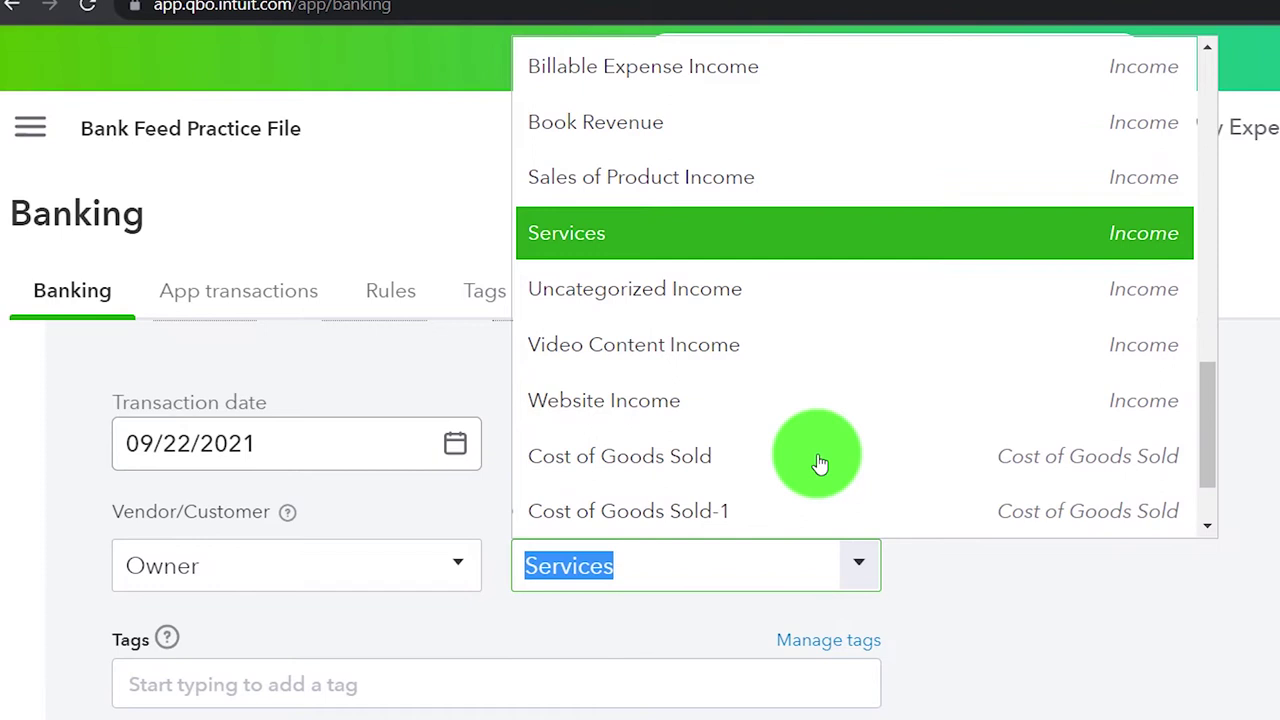
scroll(820, 463, down, 1)
scroll(820, 463, up, 5)
scroll(820, 463, up, 6)
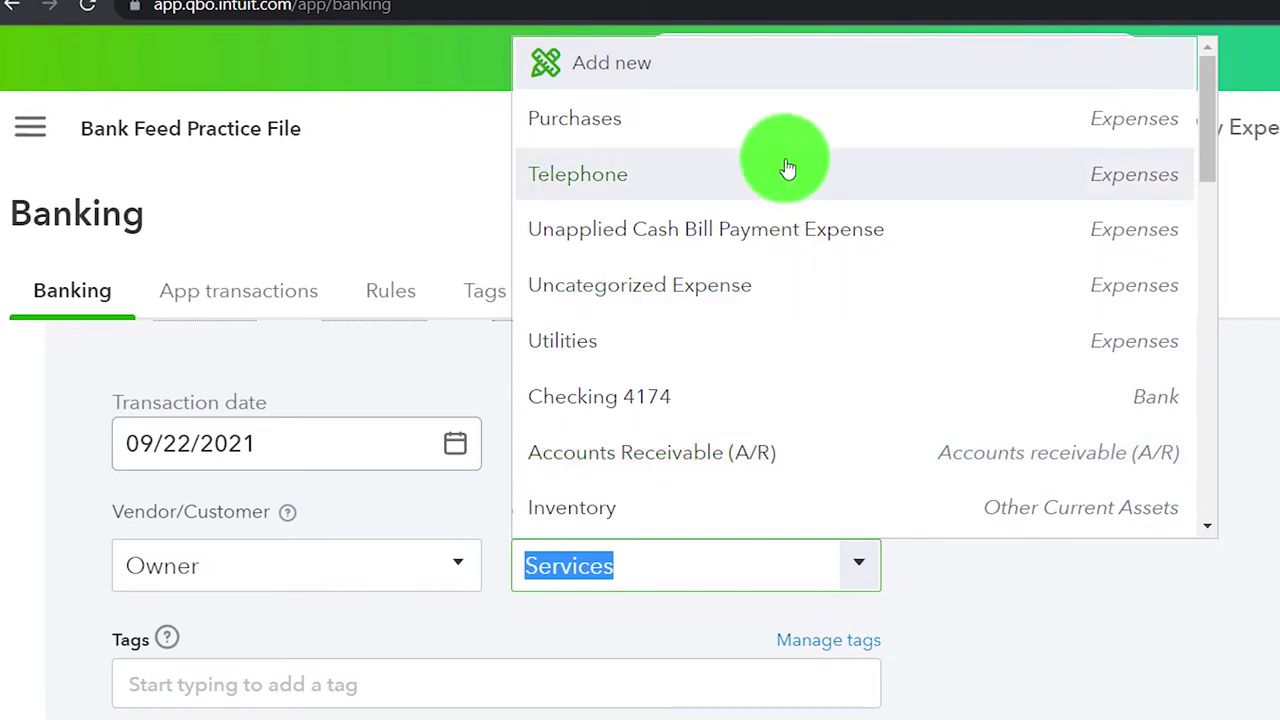
Step: Create an Equity account 'Owner Investment' with Owner's Equity detail type as the deposit's category
click(679, 78)
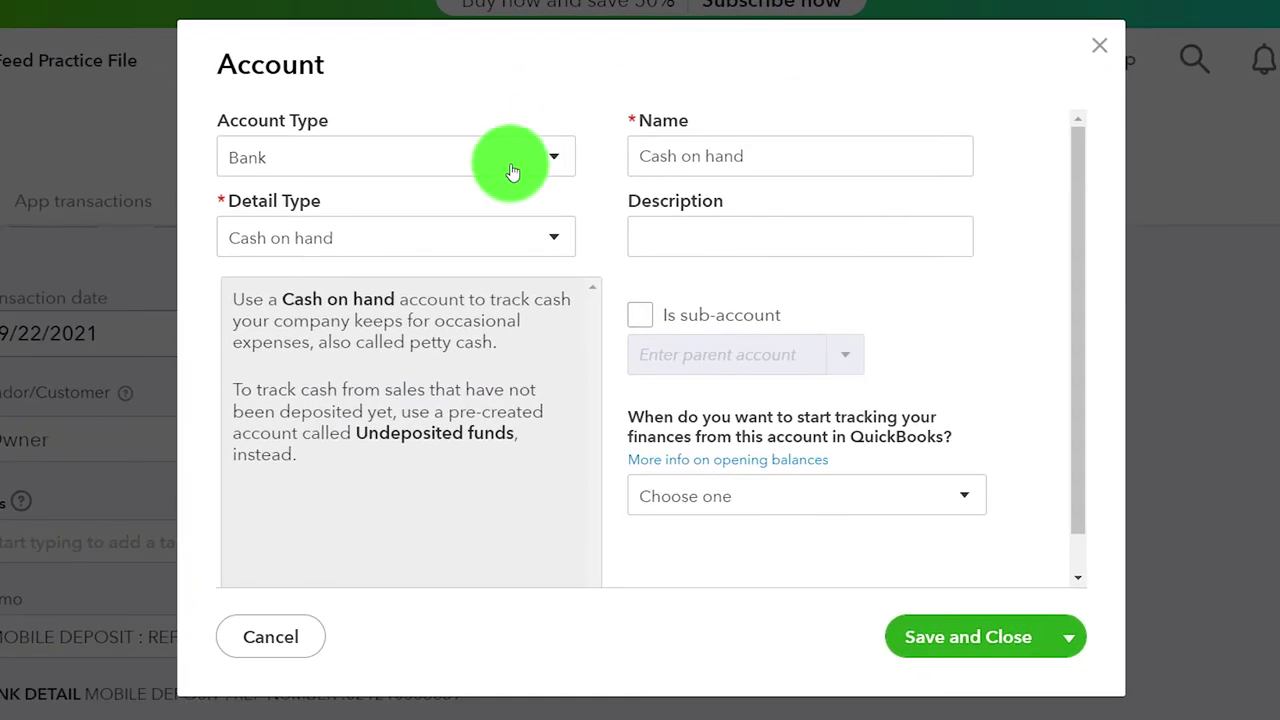
click(696, 249)
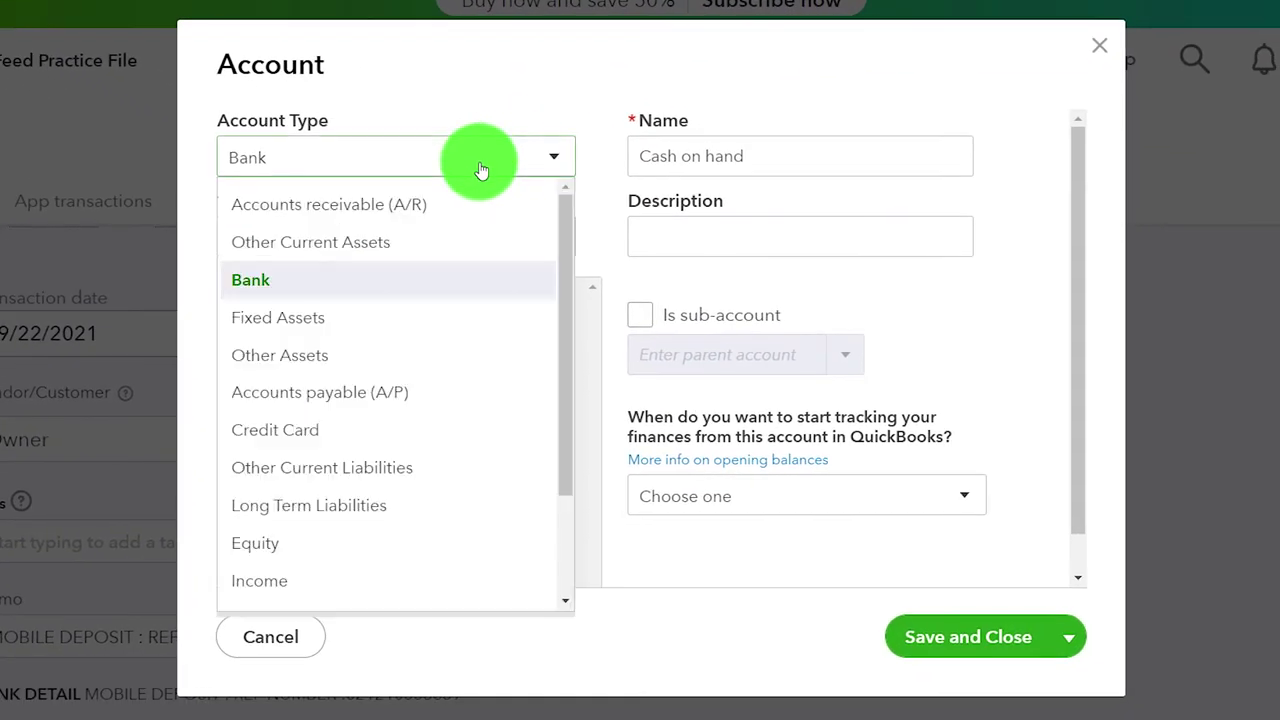
click(349, 543)
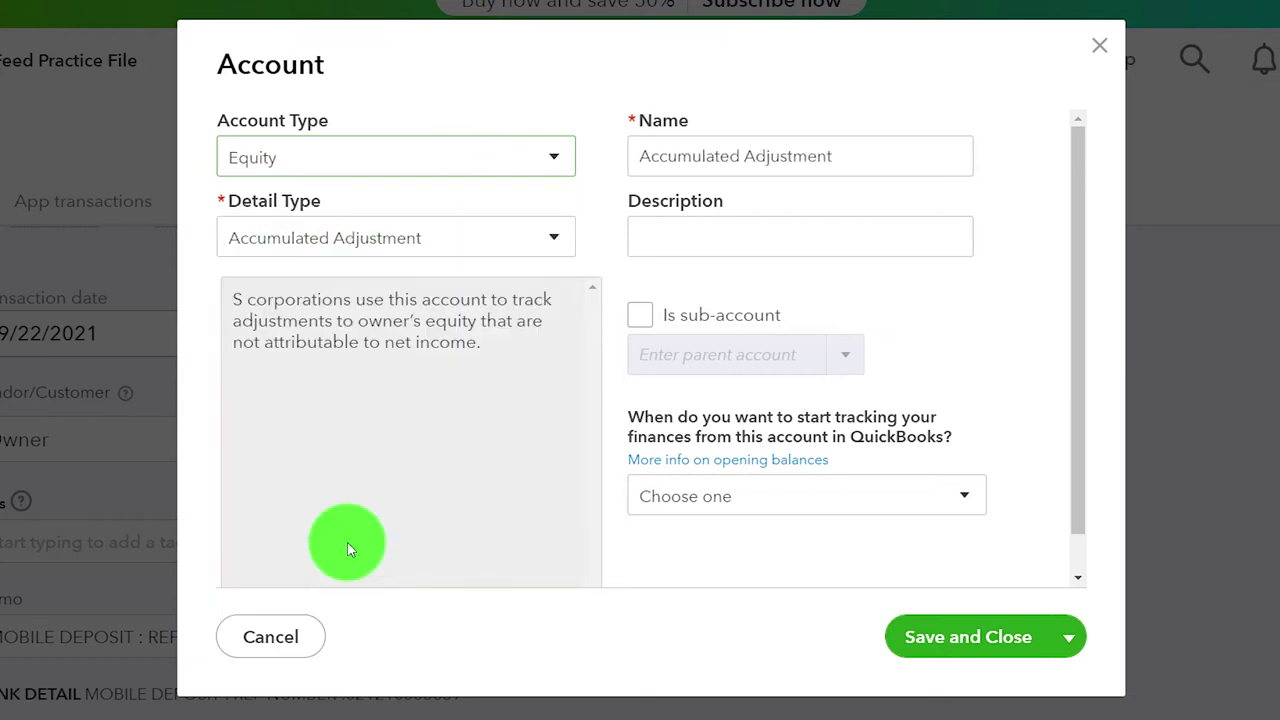
click(545, 238)
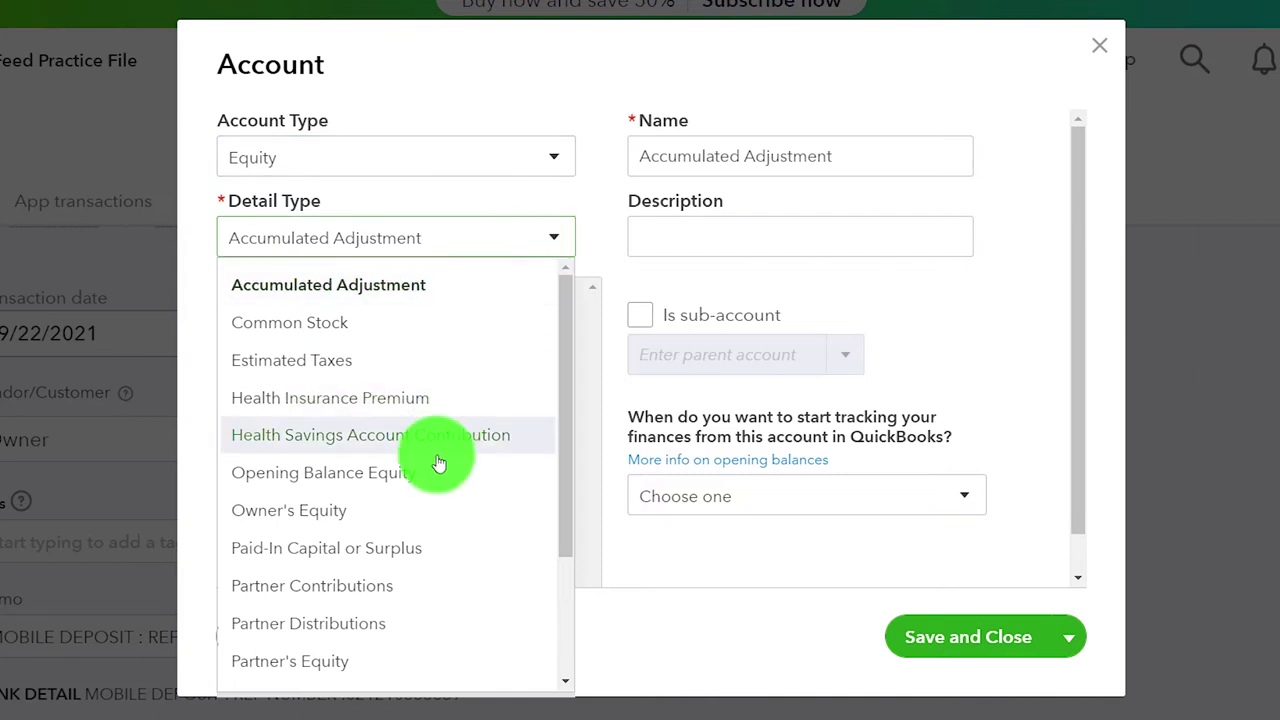
click(410, 513)
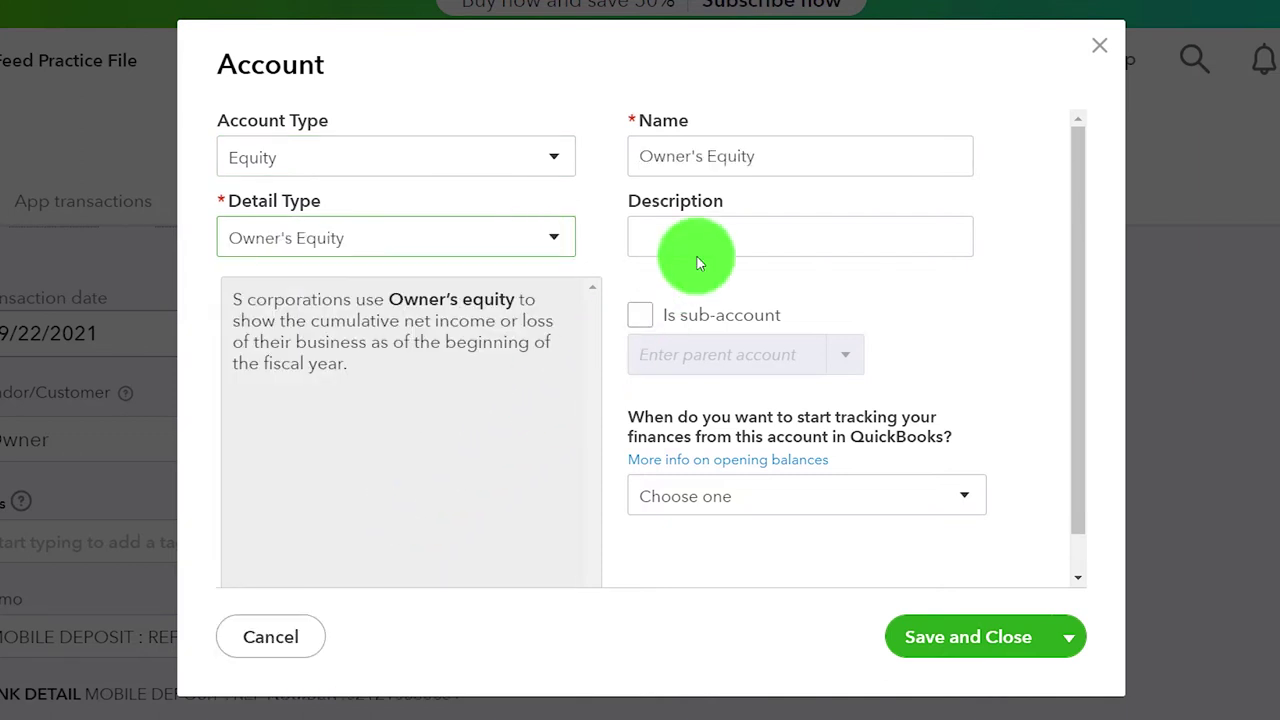
drag(777, 162, 605, 137)
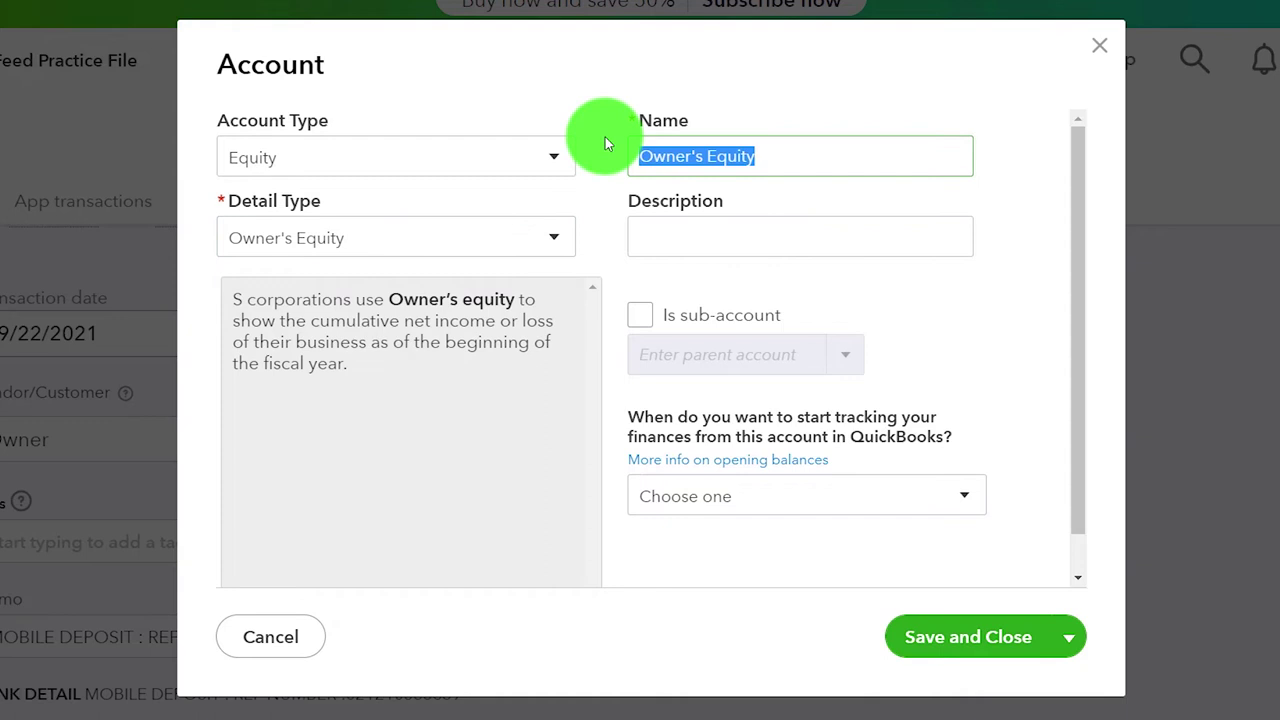
text(Owner)
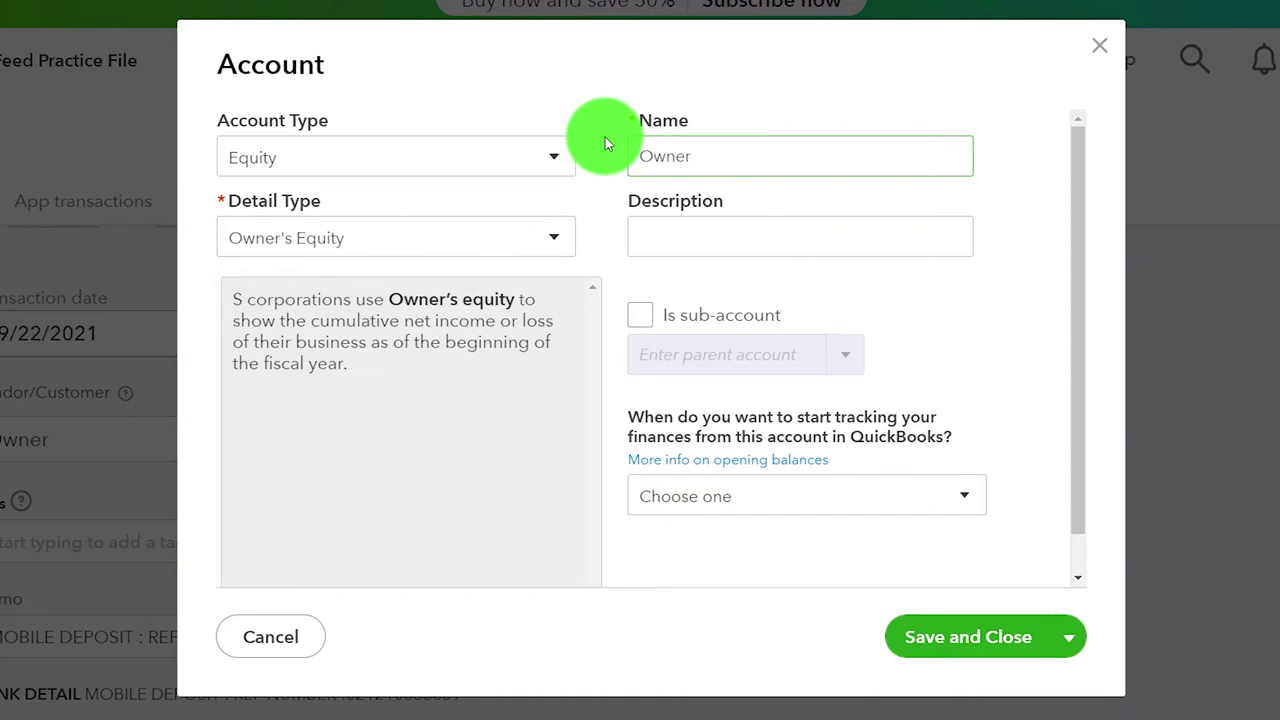
text( Investment)
key(BackSpace)
key(BackSpace)
text(nt)
key(Tab)
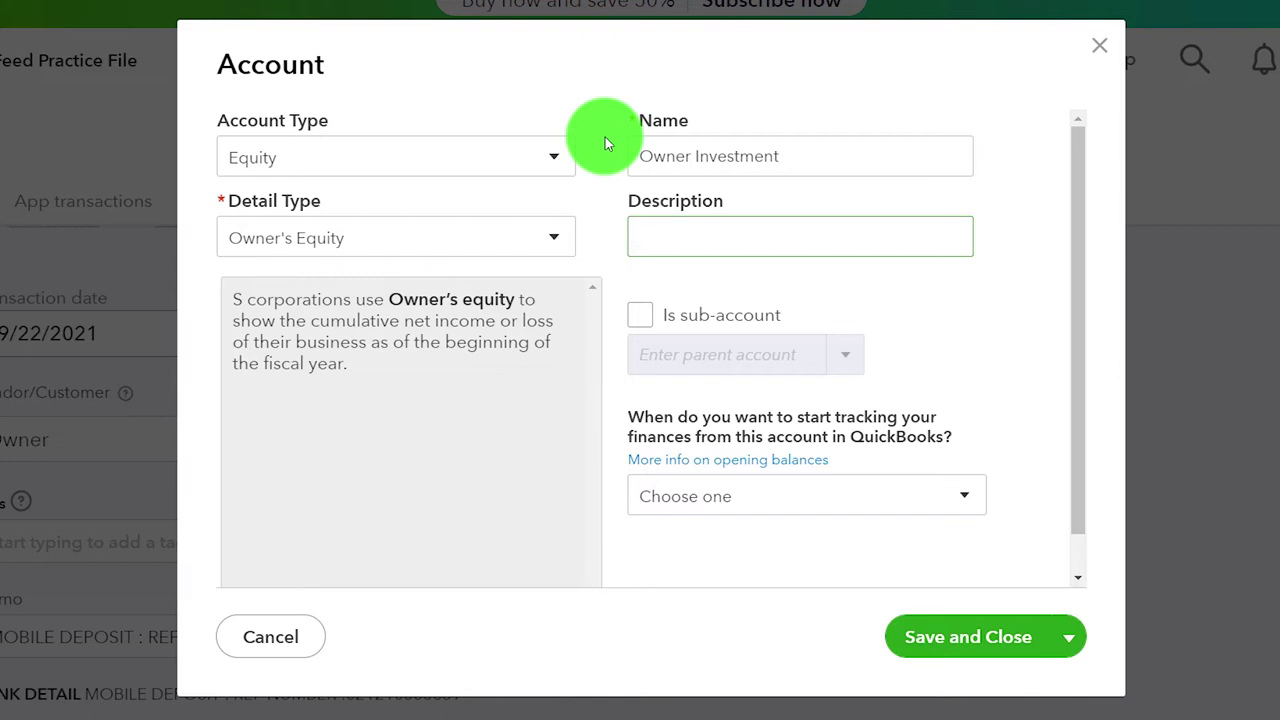
click(928, 630)
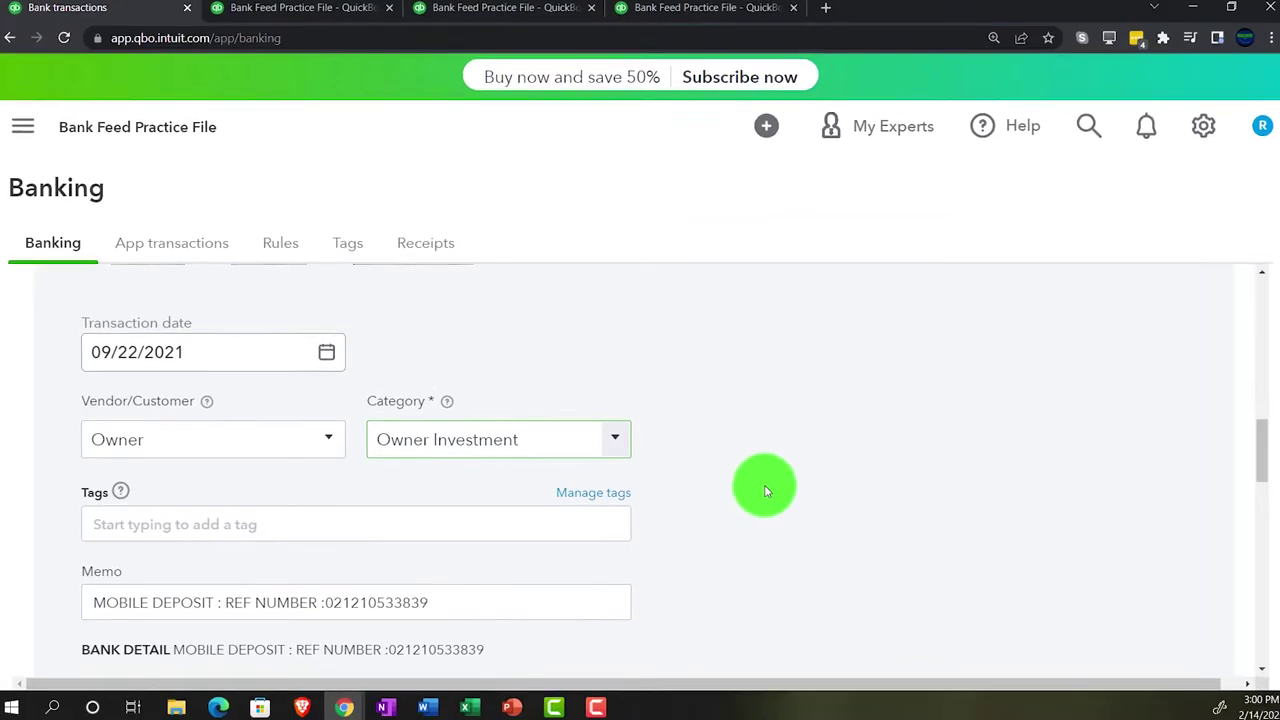
scroll(807, 503, down, 2)
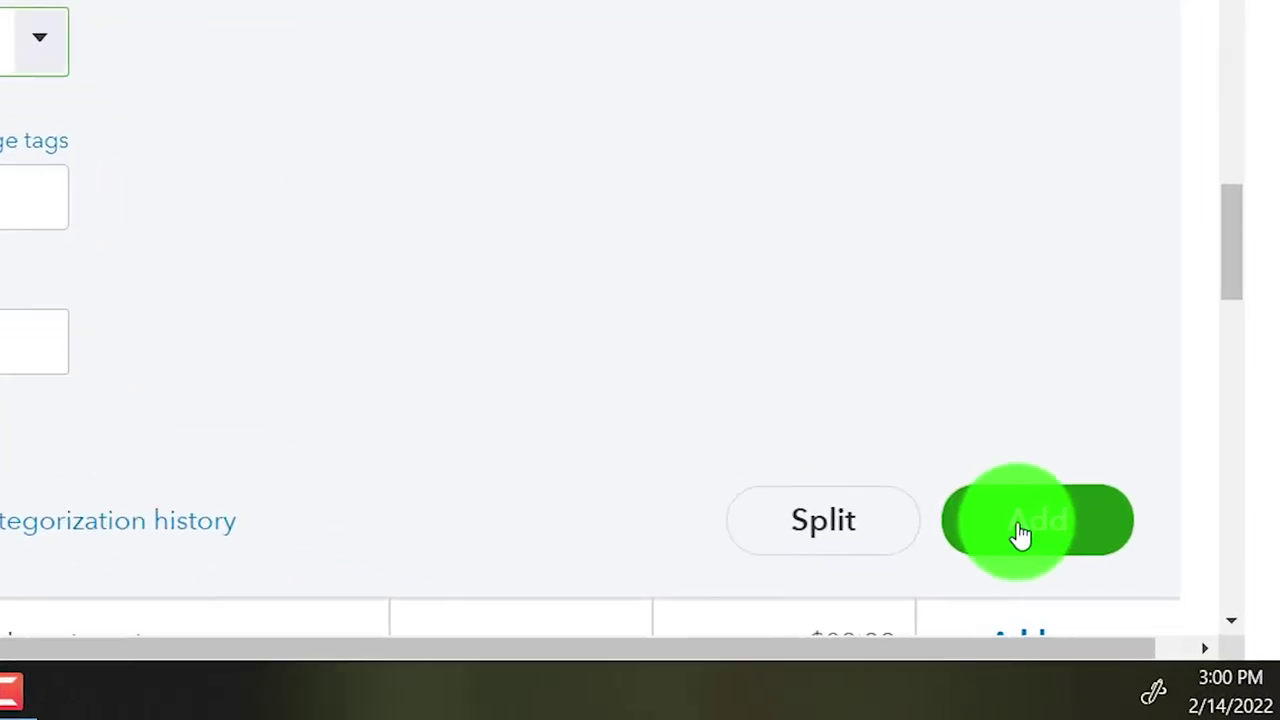
Step: Add the recategorized deposit and rerun the Balance Sheet report
click(1020, 535)
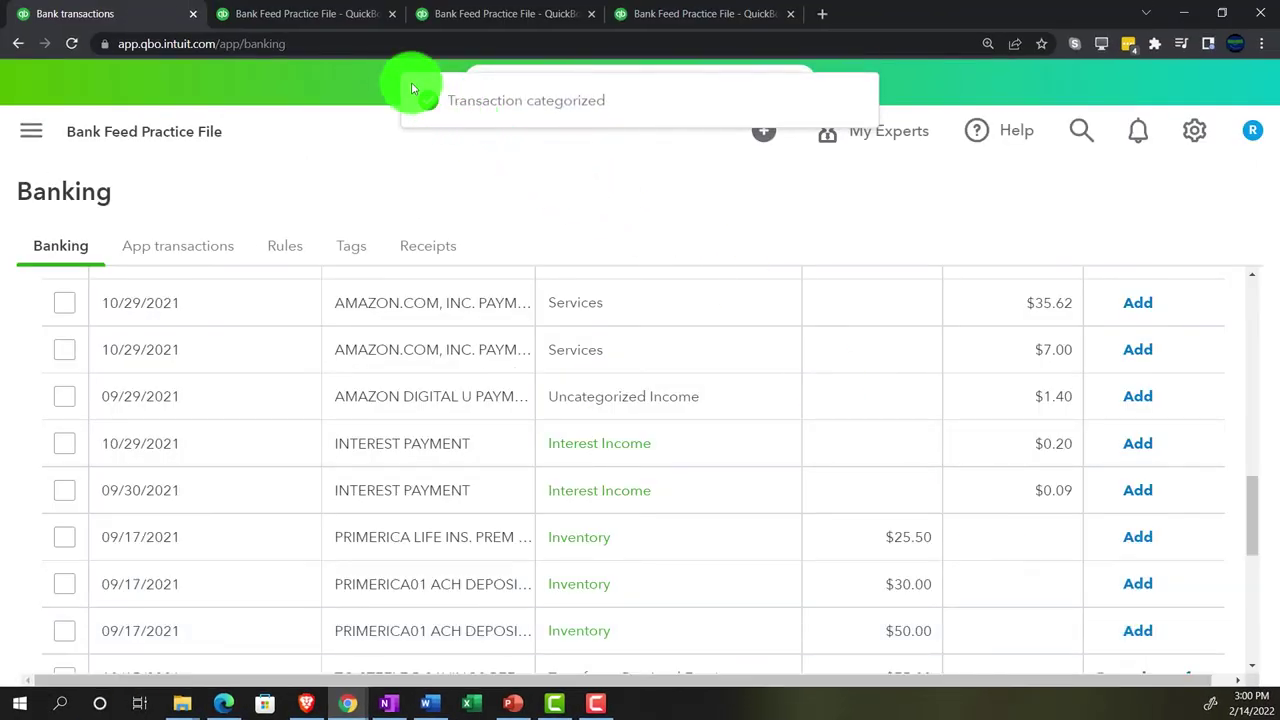
click(330, 14)
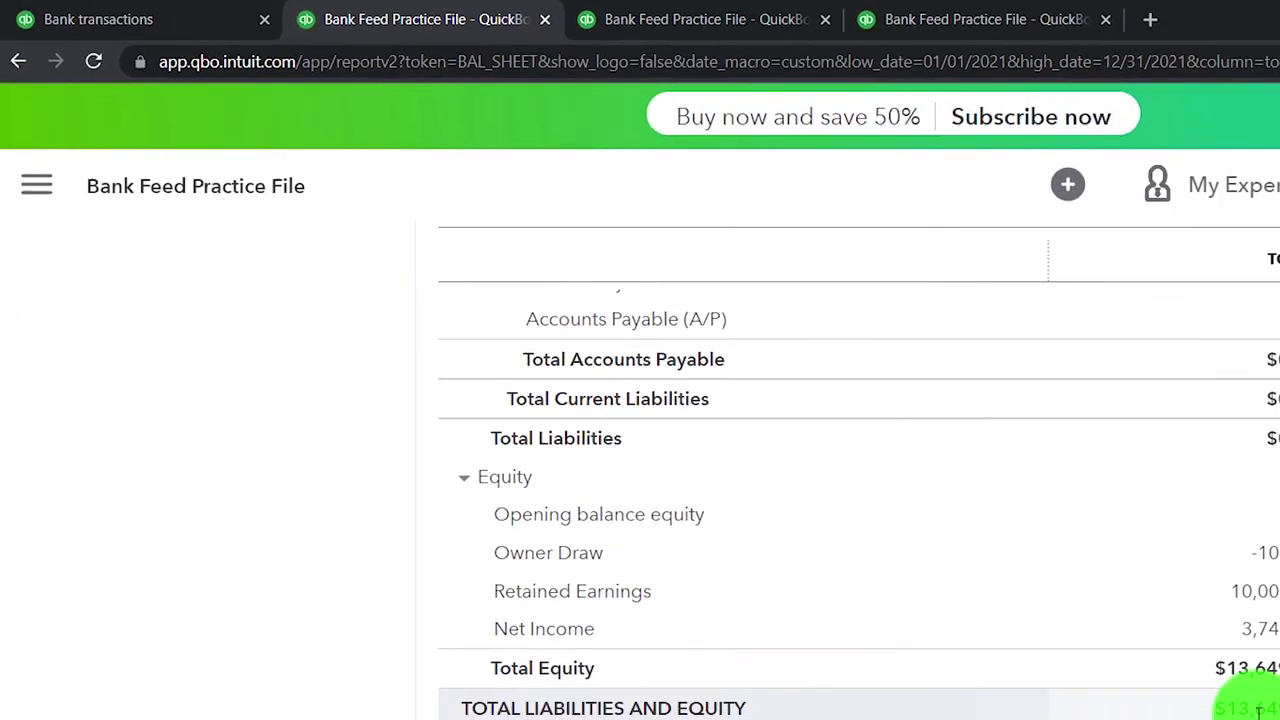
scroll(1250, 705, up, 10)
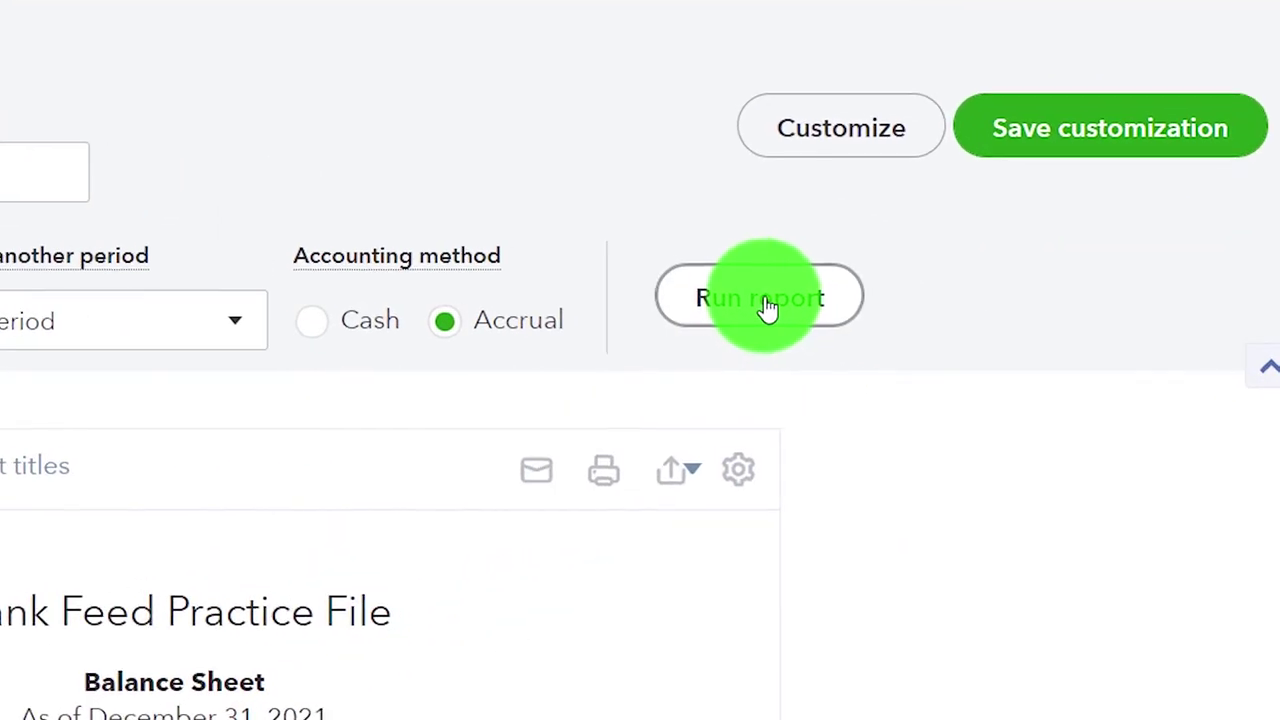
click(760, 298)
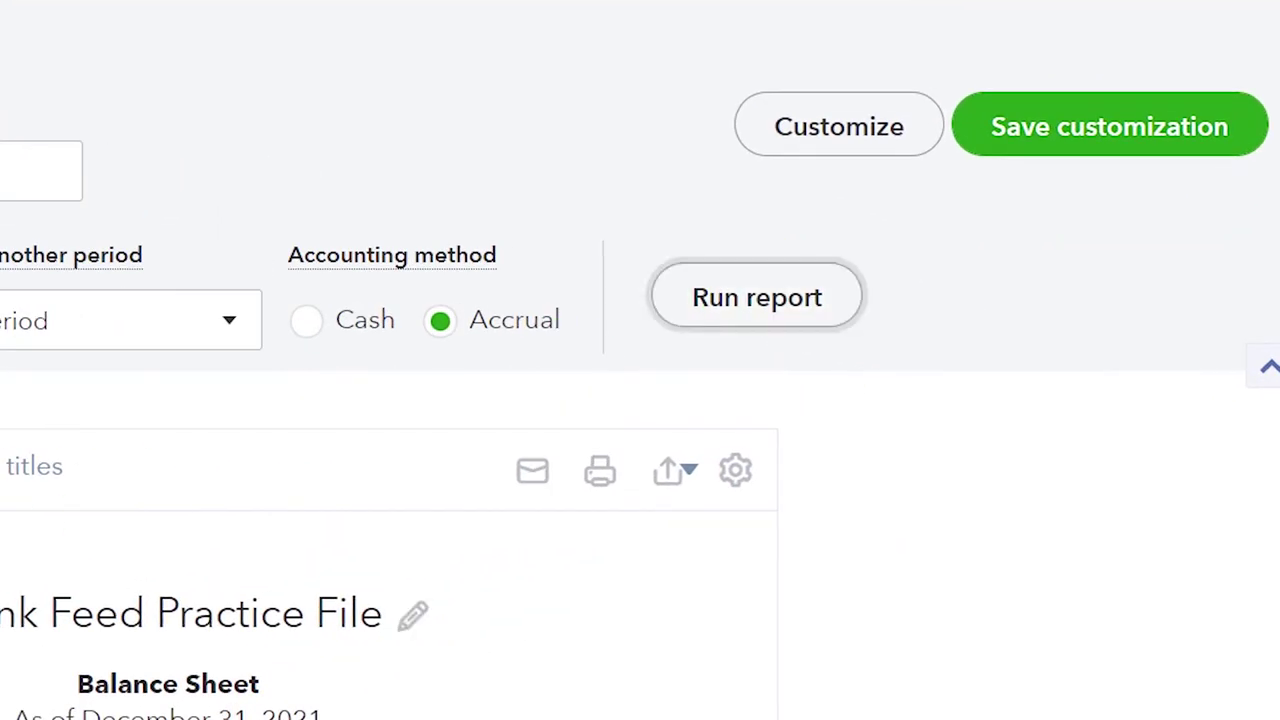
scroll(137, 524, down, 3)
Step: Drill into the Checking 4174 balance to open its 2021 transaction report
key(ctrl+plus)
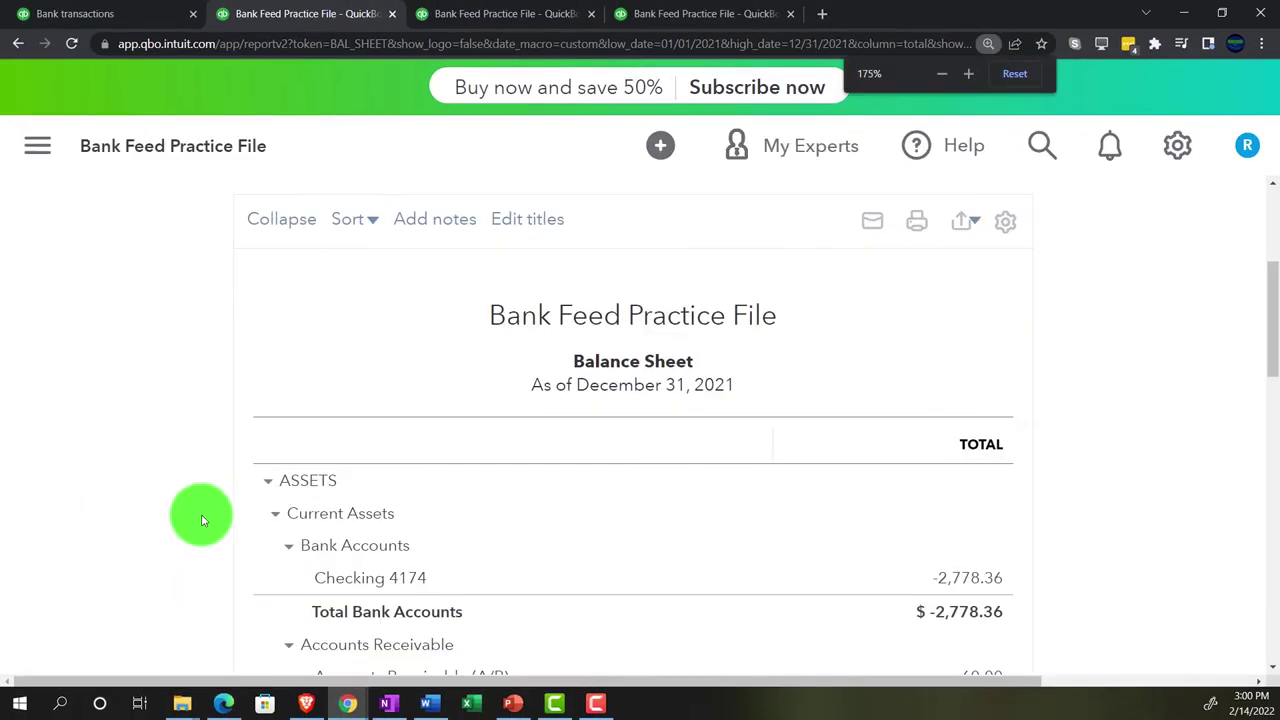
scroll(199, 518, down, 2)
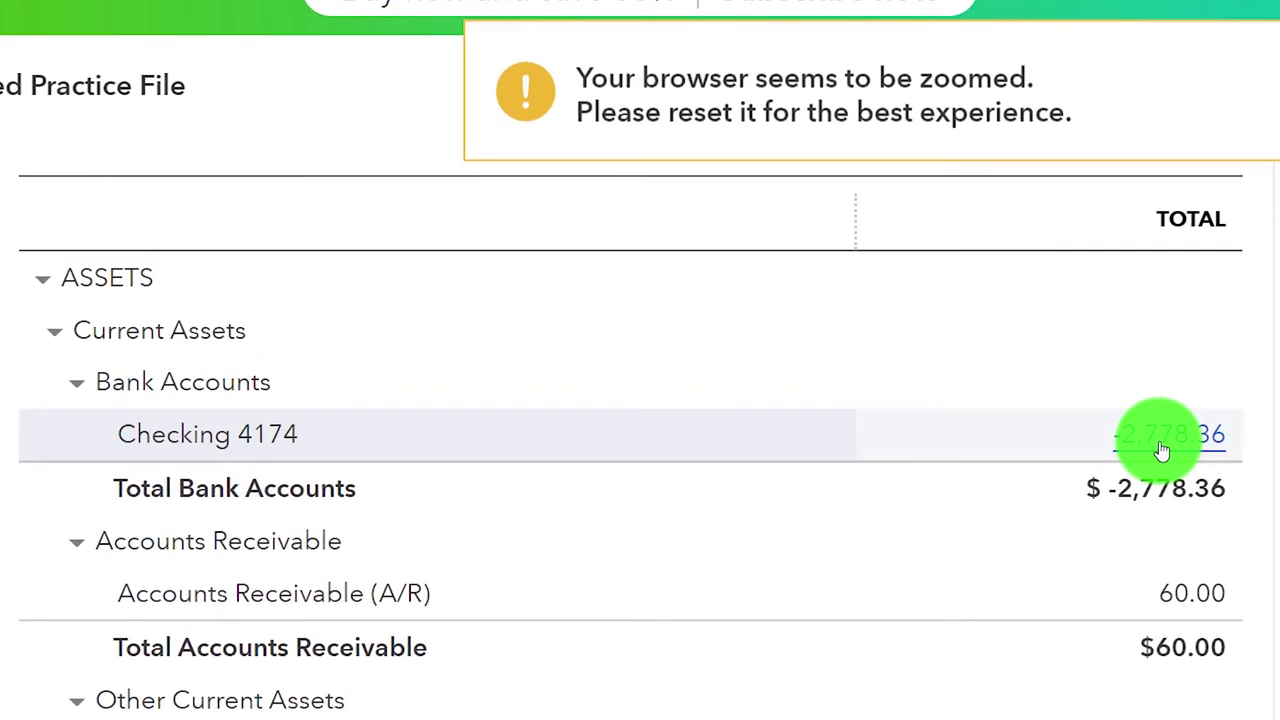
click(1080, 424)
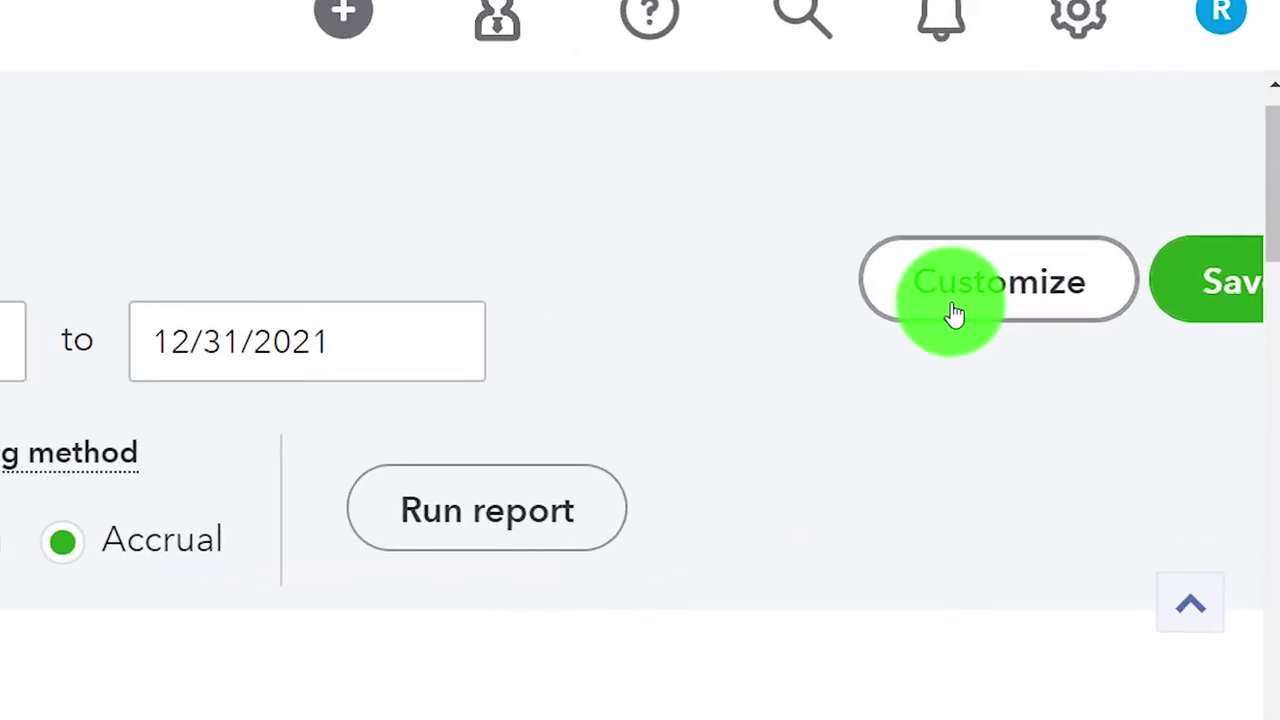
Step: Open the report's Customize panel and expand its Filter options
click(1070, 333)
scroll(1155, 330, down, 4)
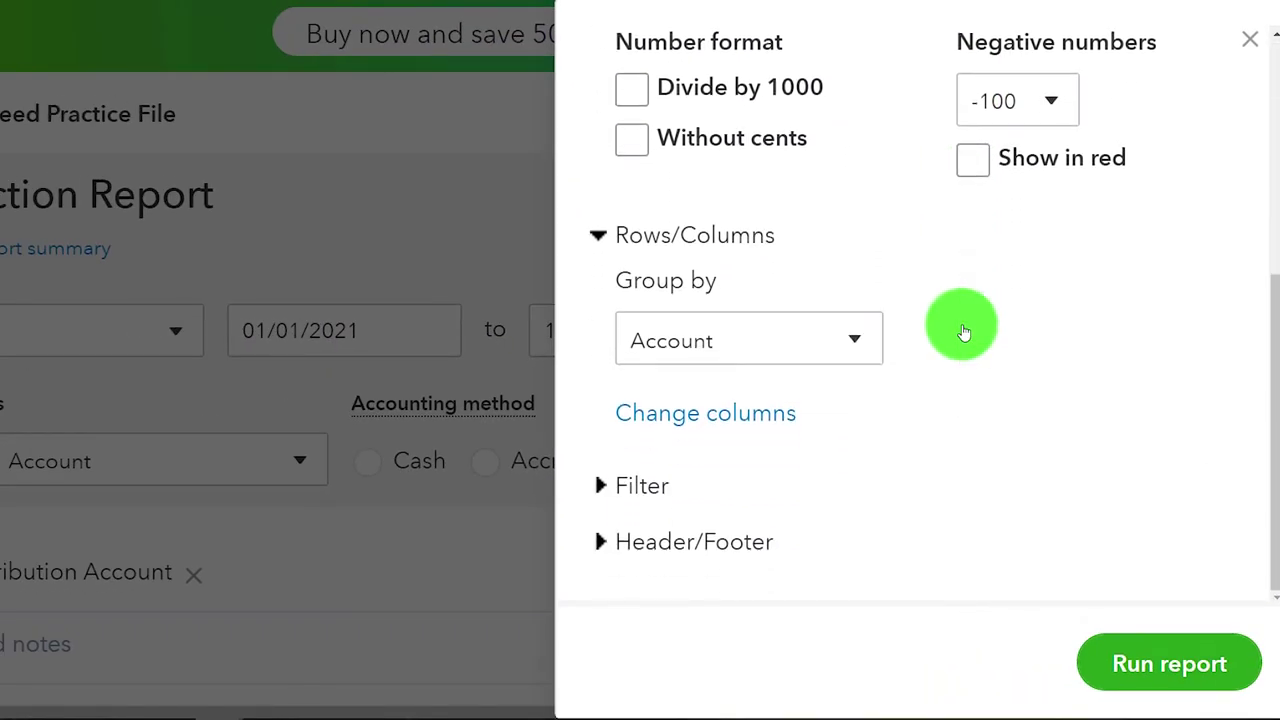
scroll(963, 345, up, 1)
key(ctrl+minus)
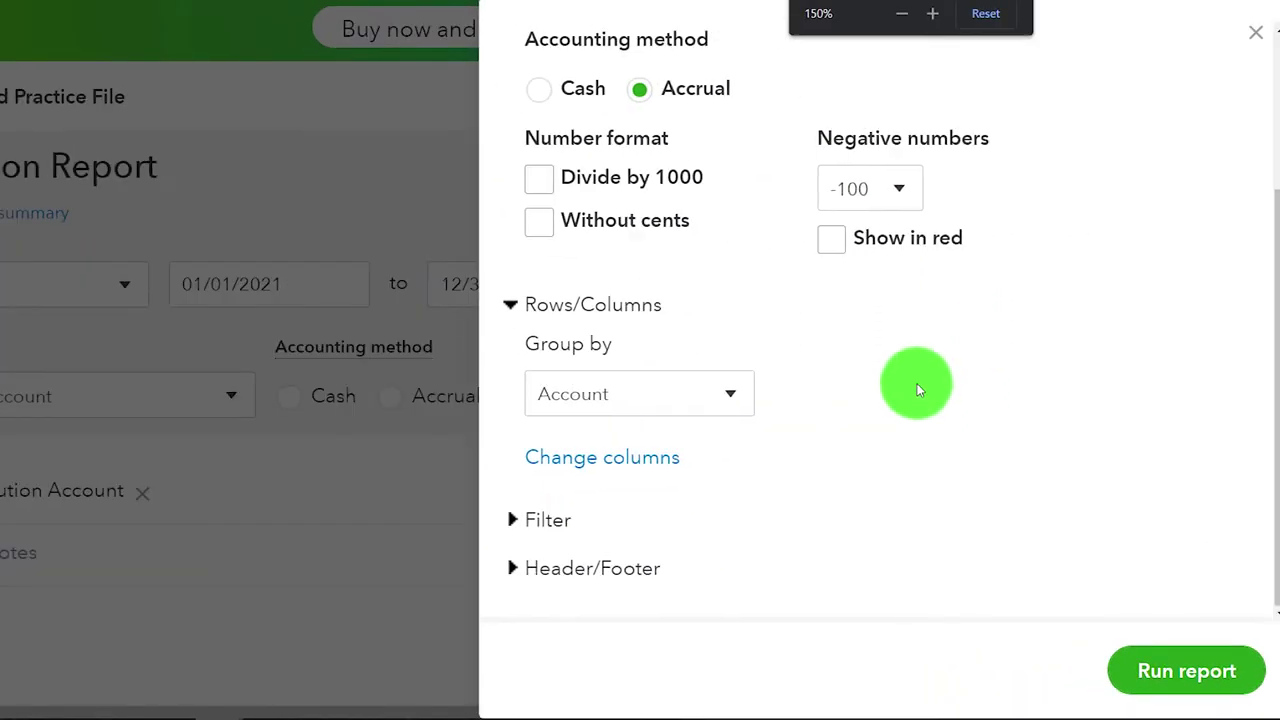
click(517, 524)
scroll(618, 440, down, 5)
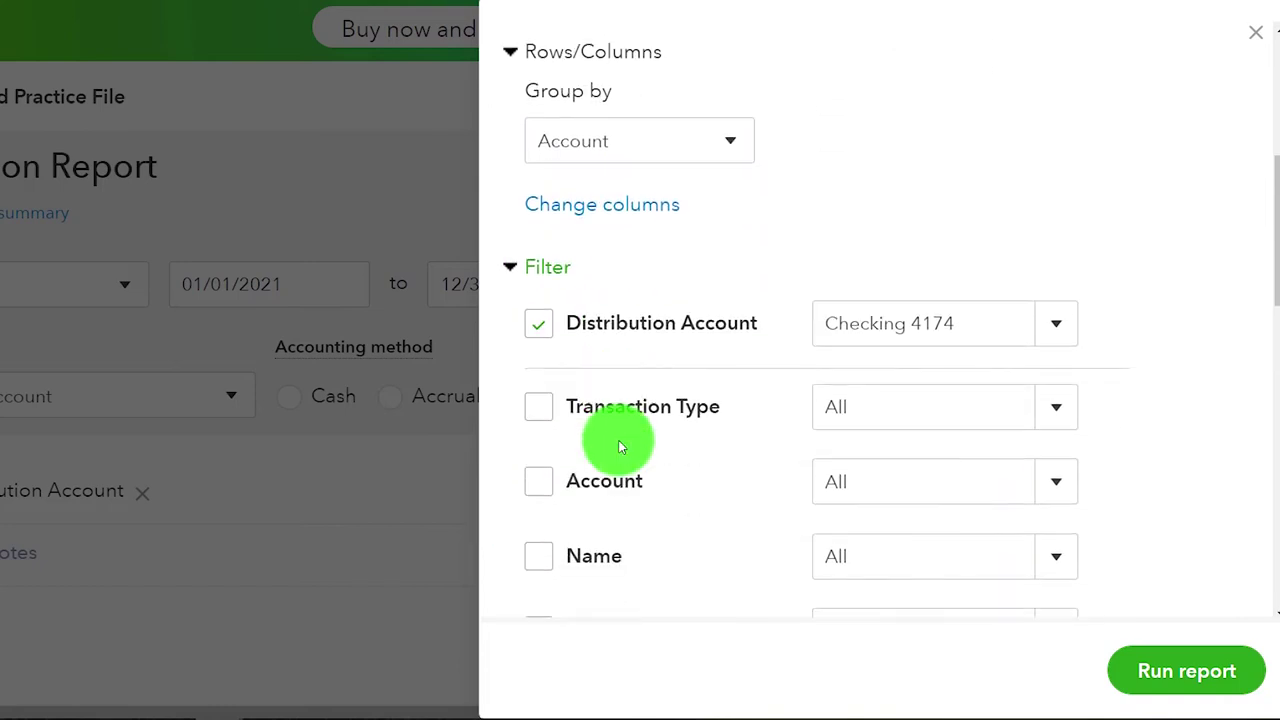
Step: Filter the report to name Owner and rerun it, leaving only the 09/22/2021 $92.86 deposit
click(1062, 440)
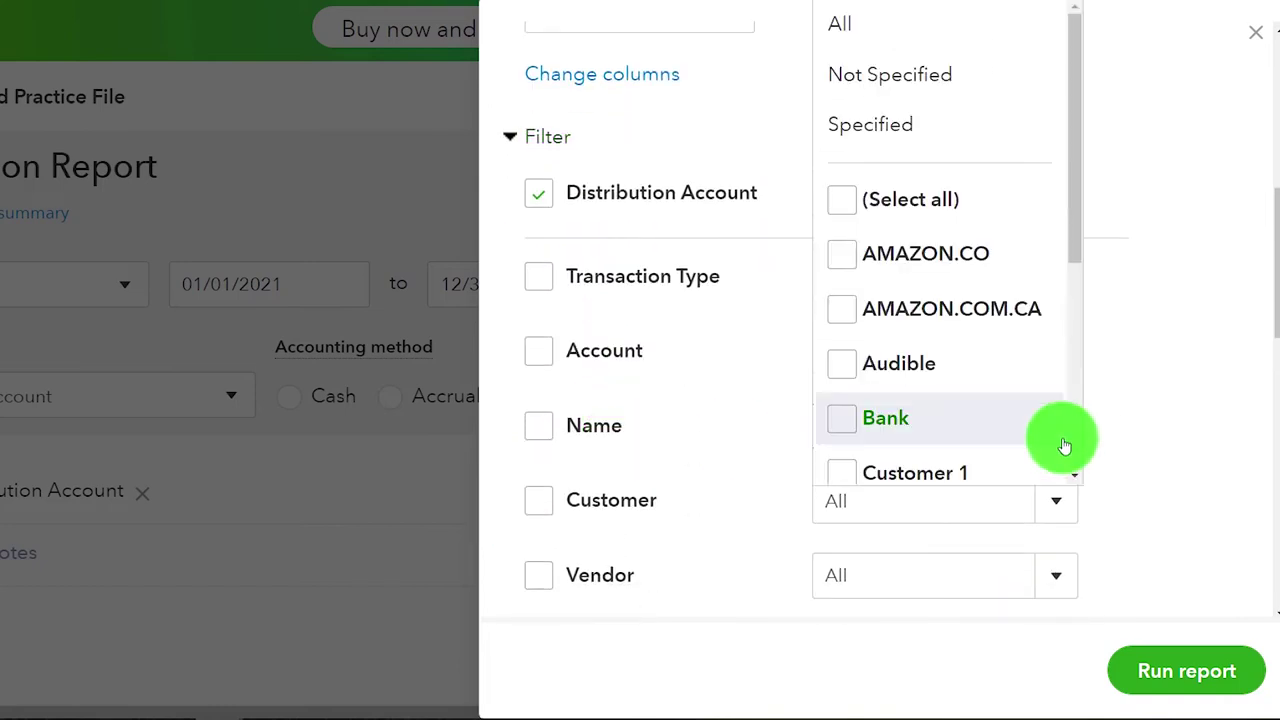
scroll(988, 410, down, 1)
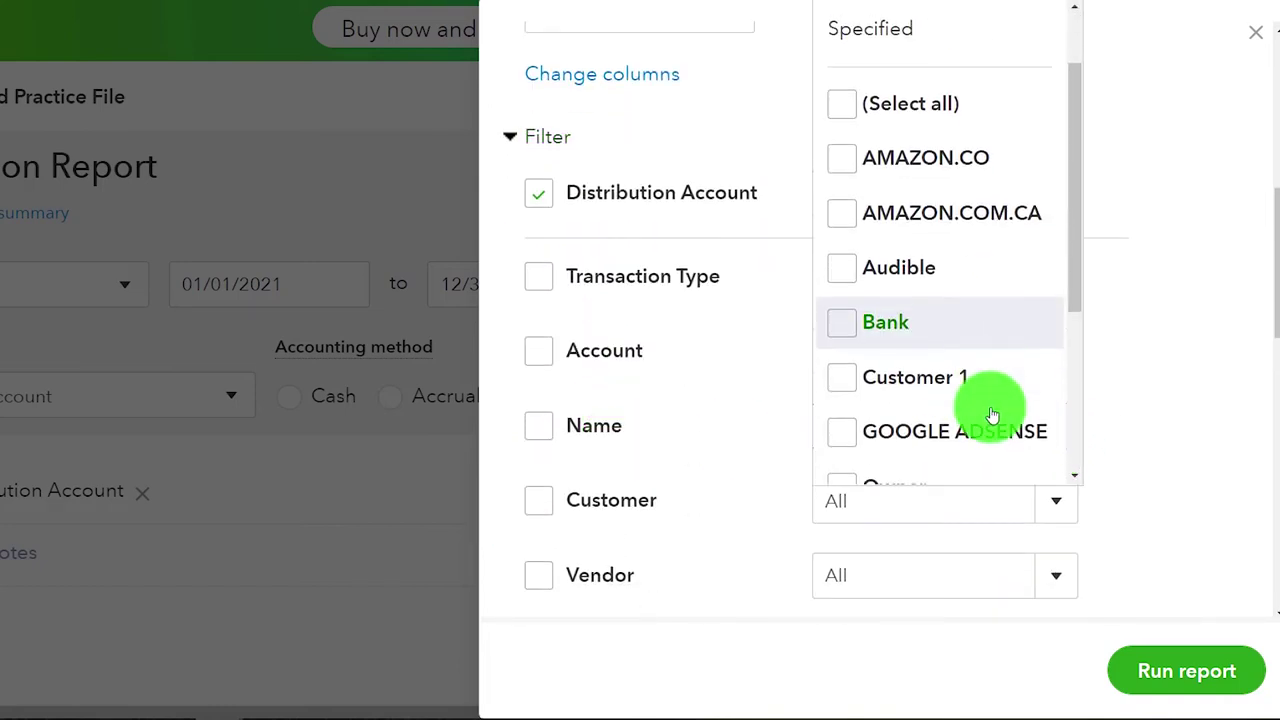
scroll(990, 415, down, 2)
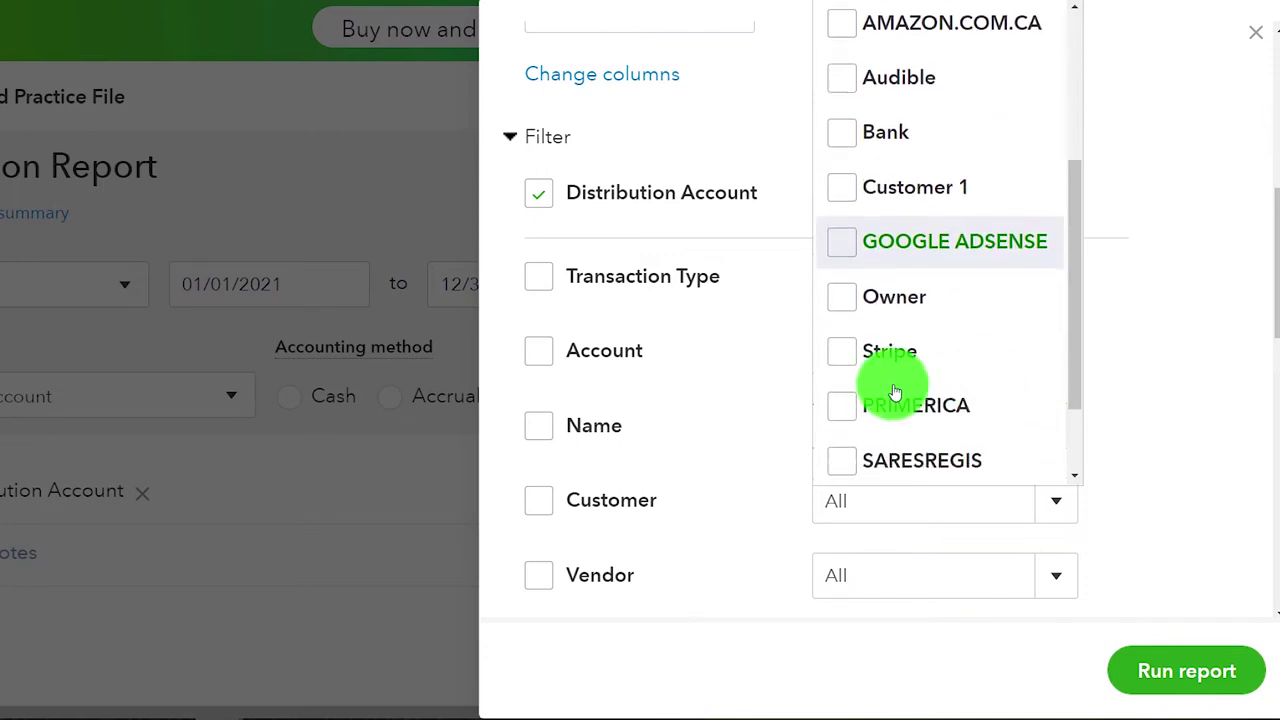
click(845, 297)
click(1130, 385)
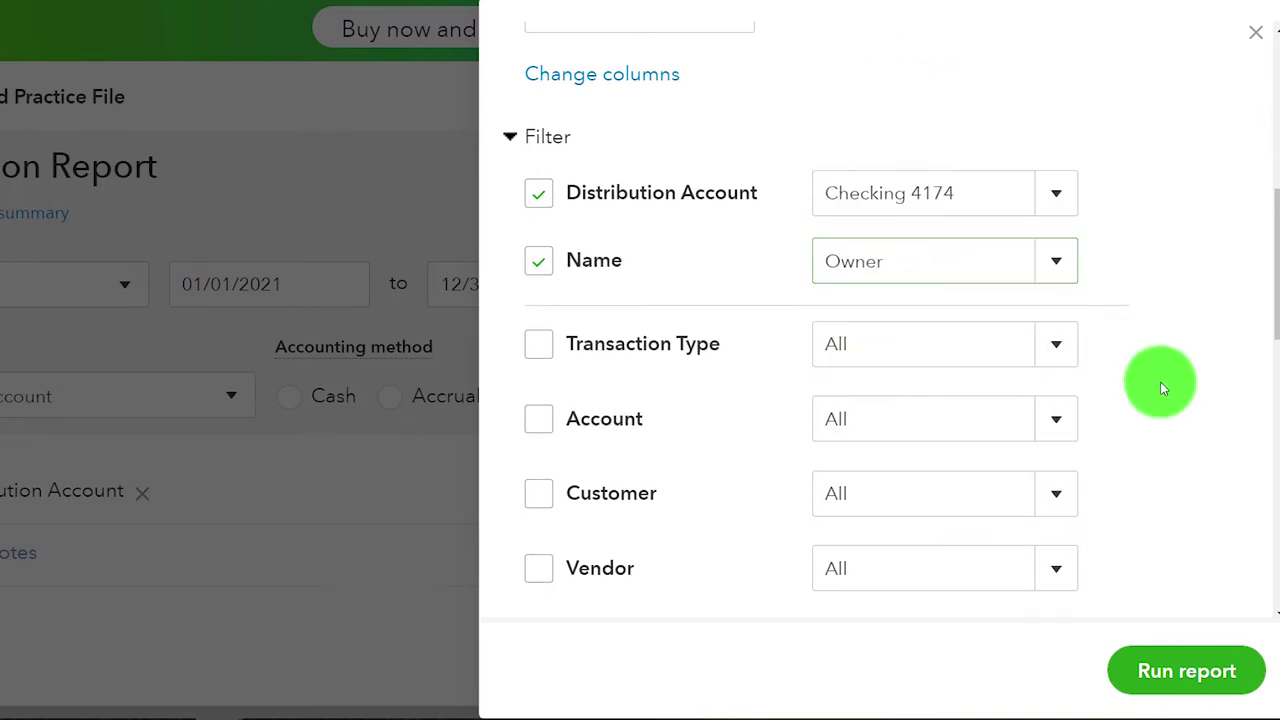
click(1205, 668)
scroll(918, 497, down, 4)
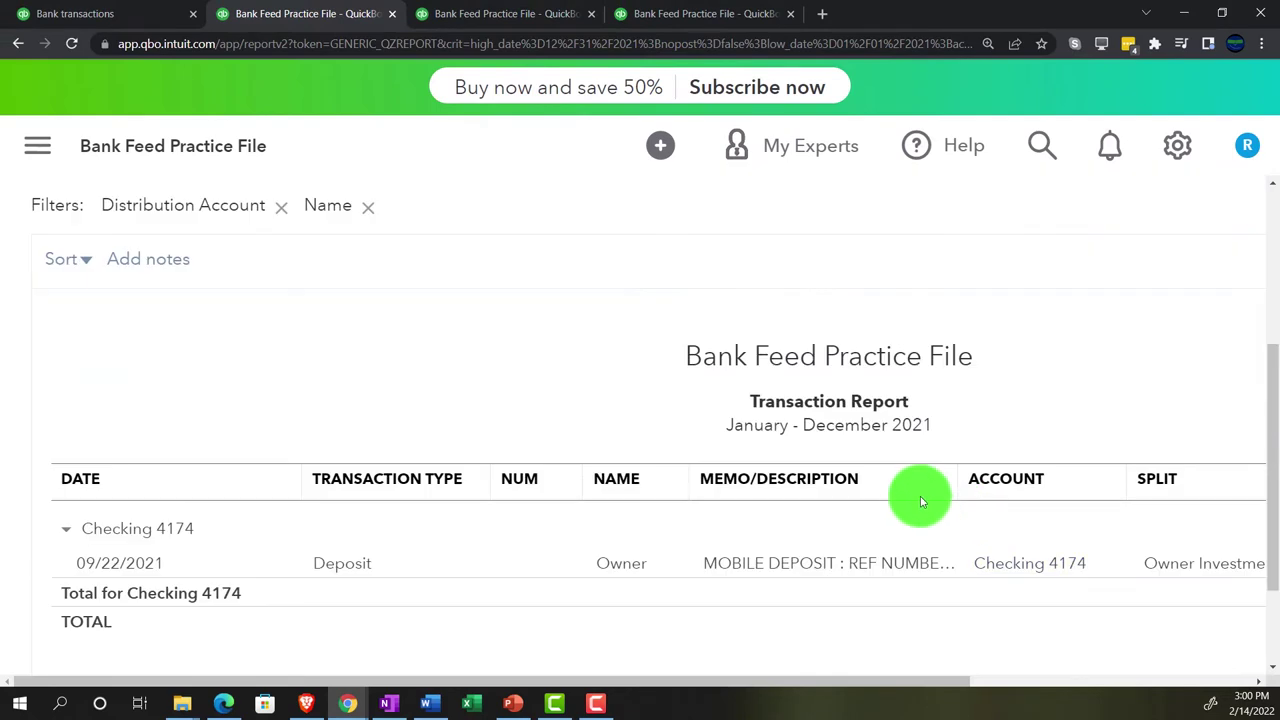
key(ctrl+minus)
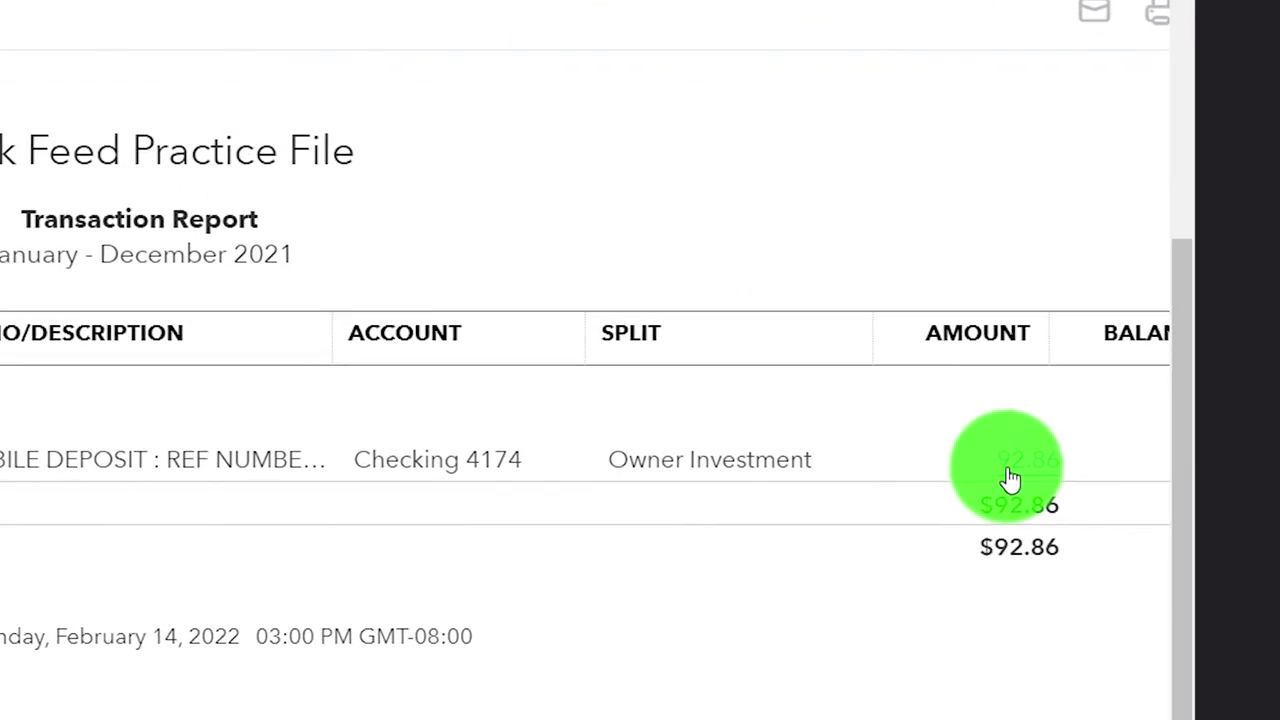
scroll(690, 588, up, 2)
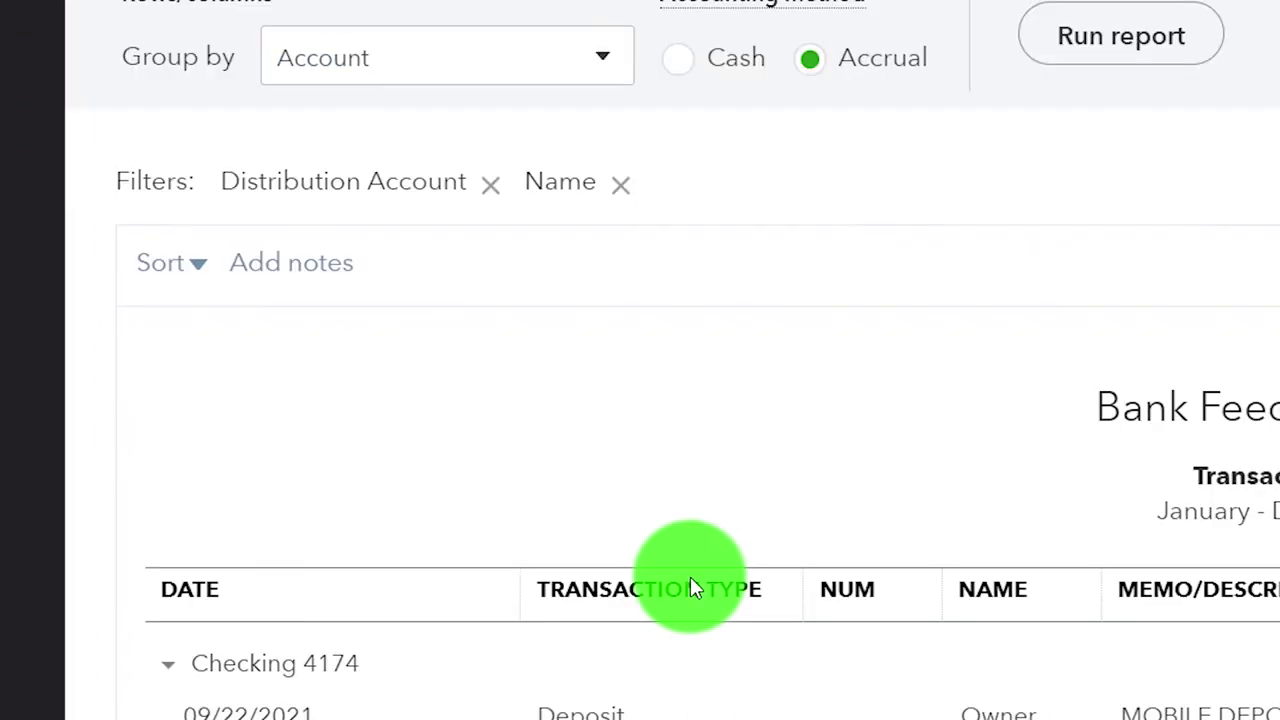
scroll(690, 588, up, 4)
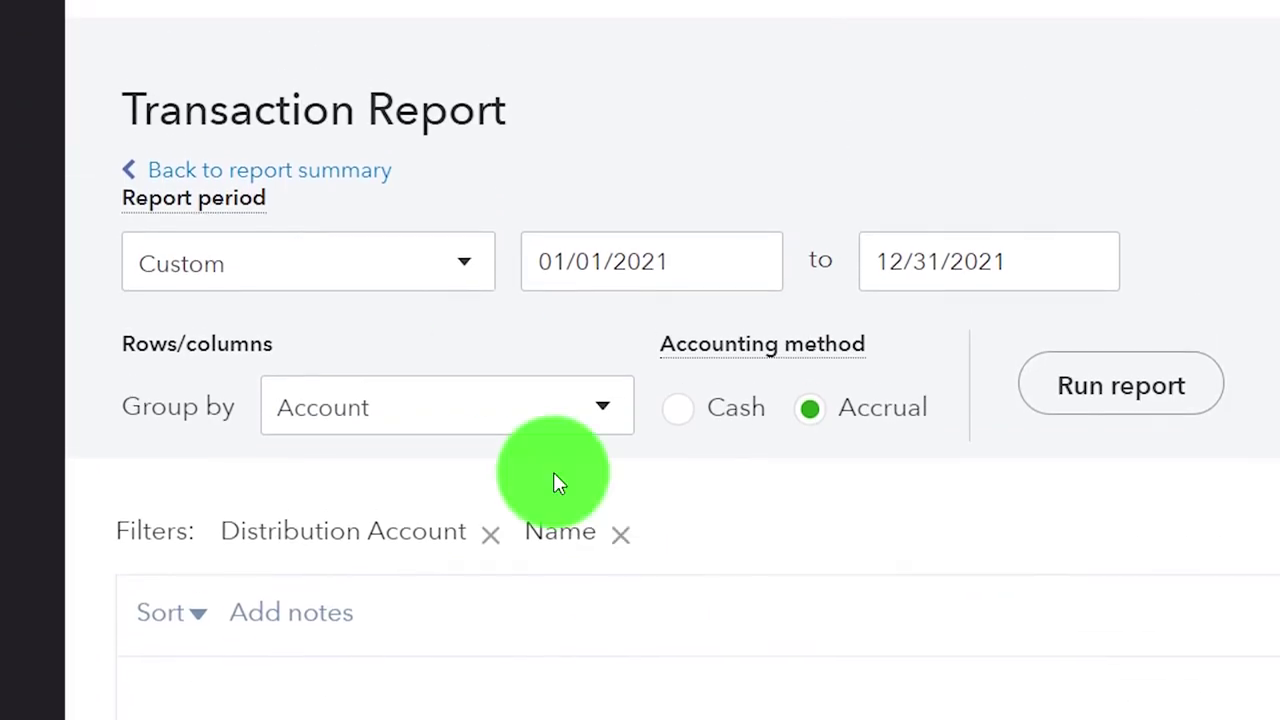
Step: Check Balance Sheet equity showing Owner Investment at 92.86, then return to the Banking list
click(330, 195)
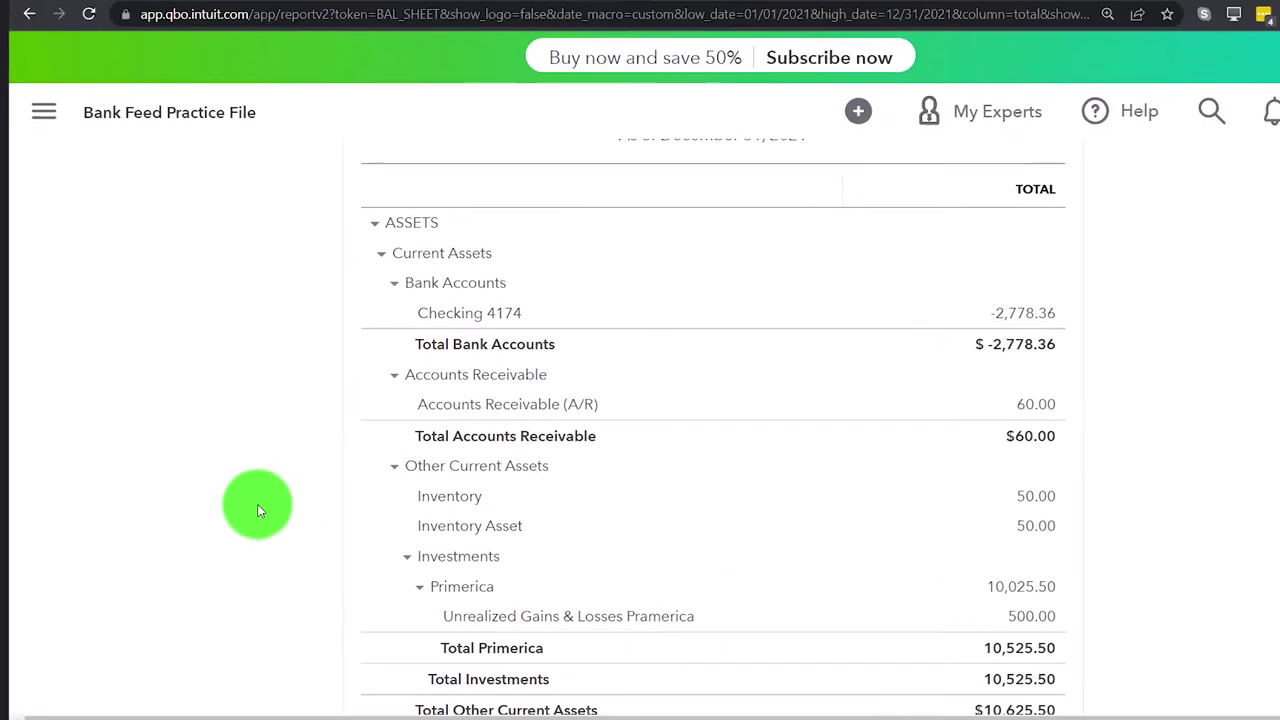
key(ctrl+plus)
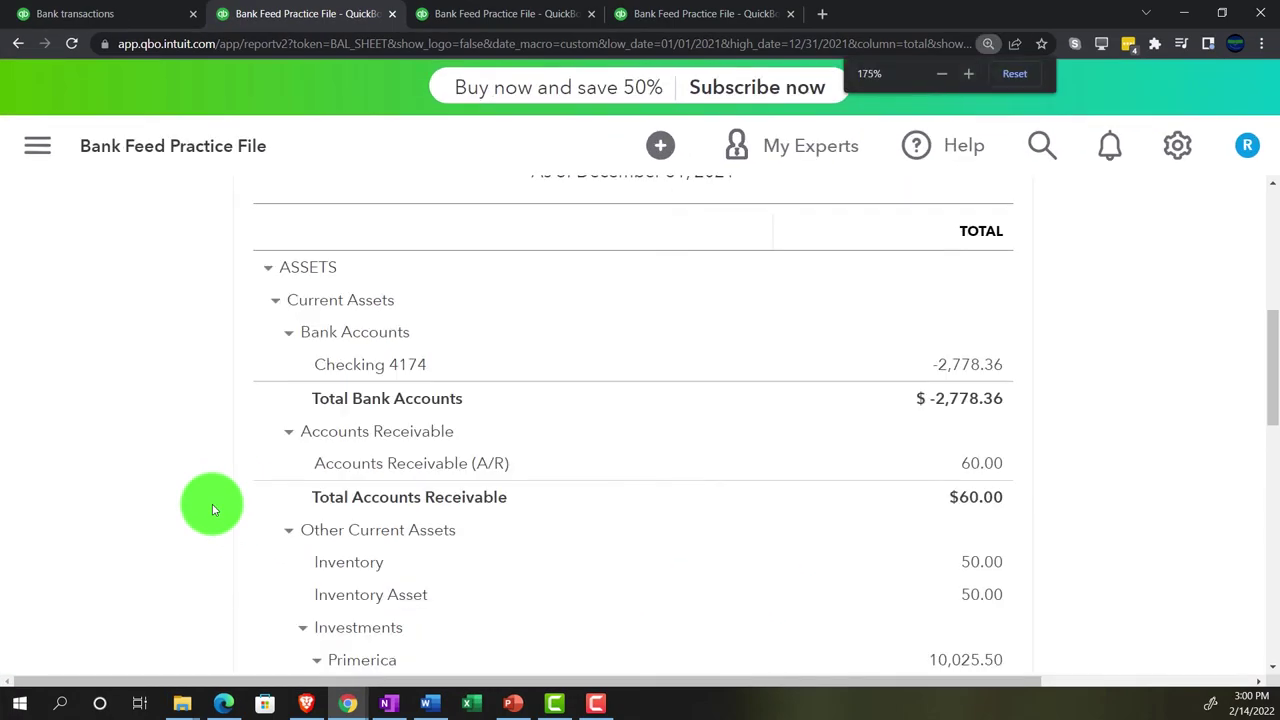
key(ctrl+plus)
scroll(171, 510, down, 5)
scroll(171, 507, down, 5)
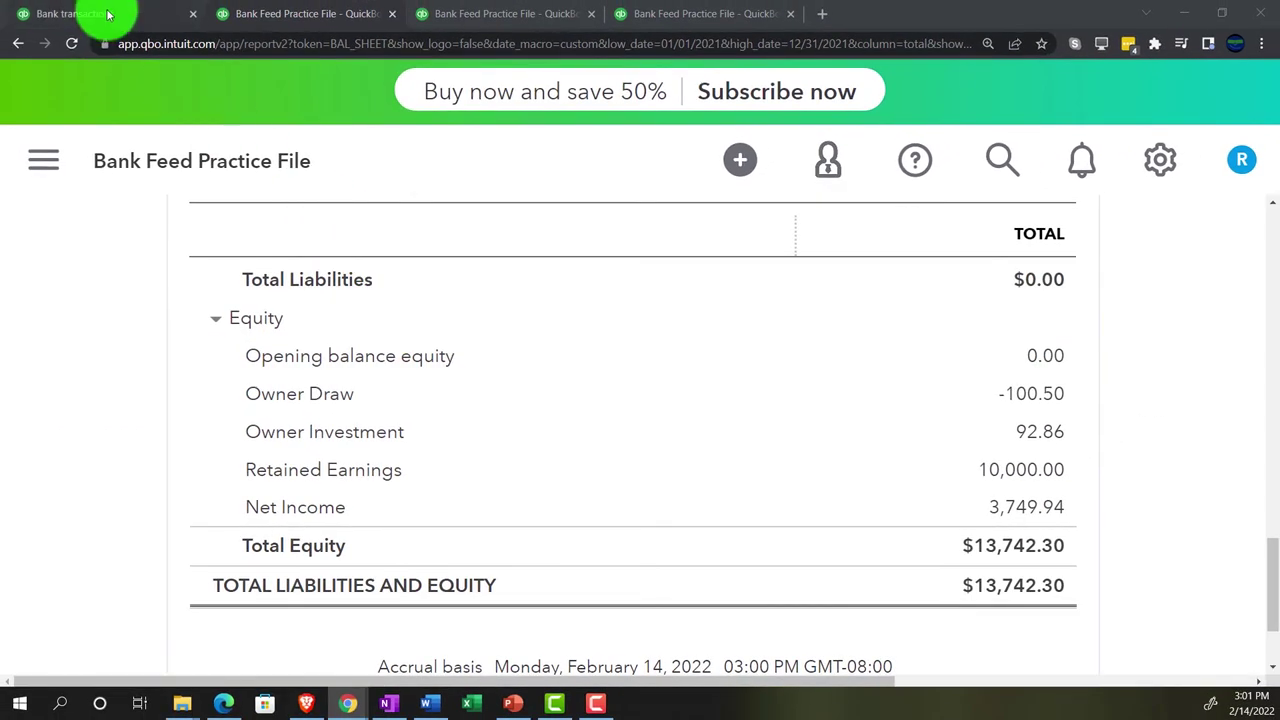
click(98, 13)
key(ctrl+minus)
key(ctrl+minus)
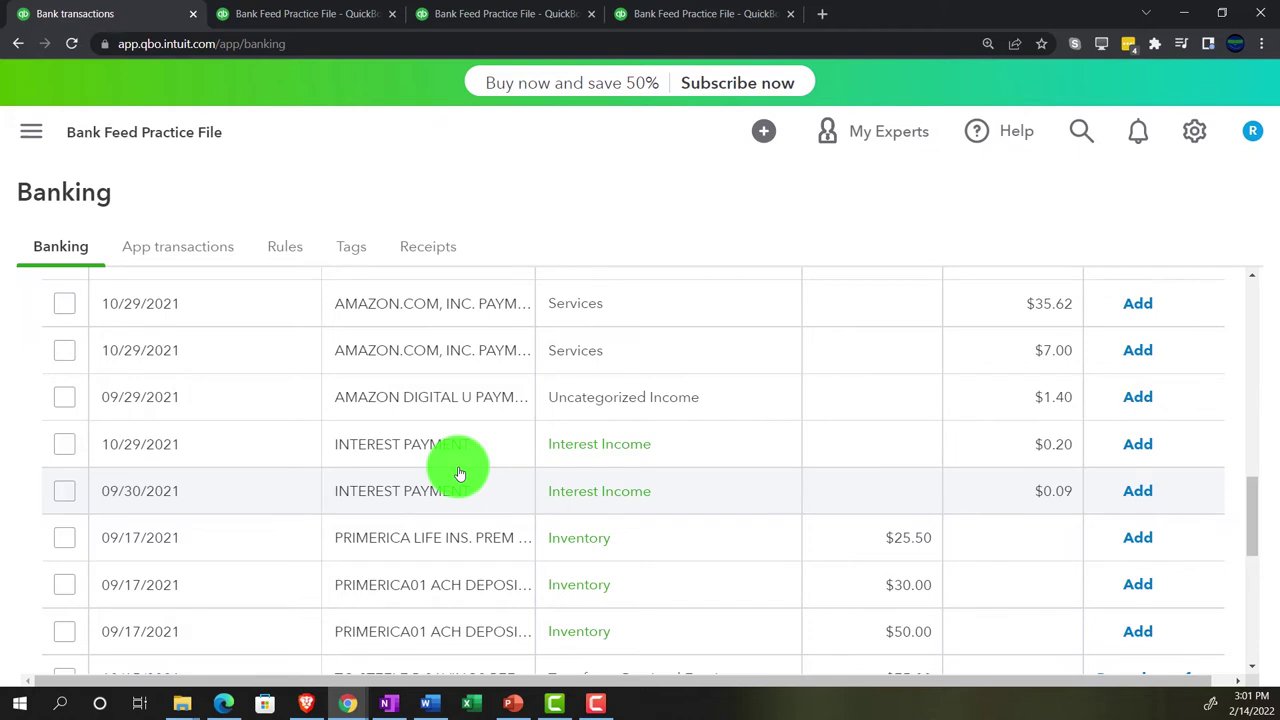
Step: Expand the 09/22/2021 mobile deposit and review its date, Owner Investment category and memo
scroll(459, 473, up, 6)
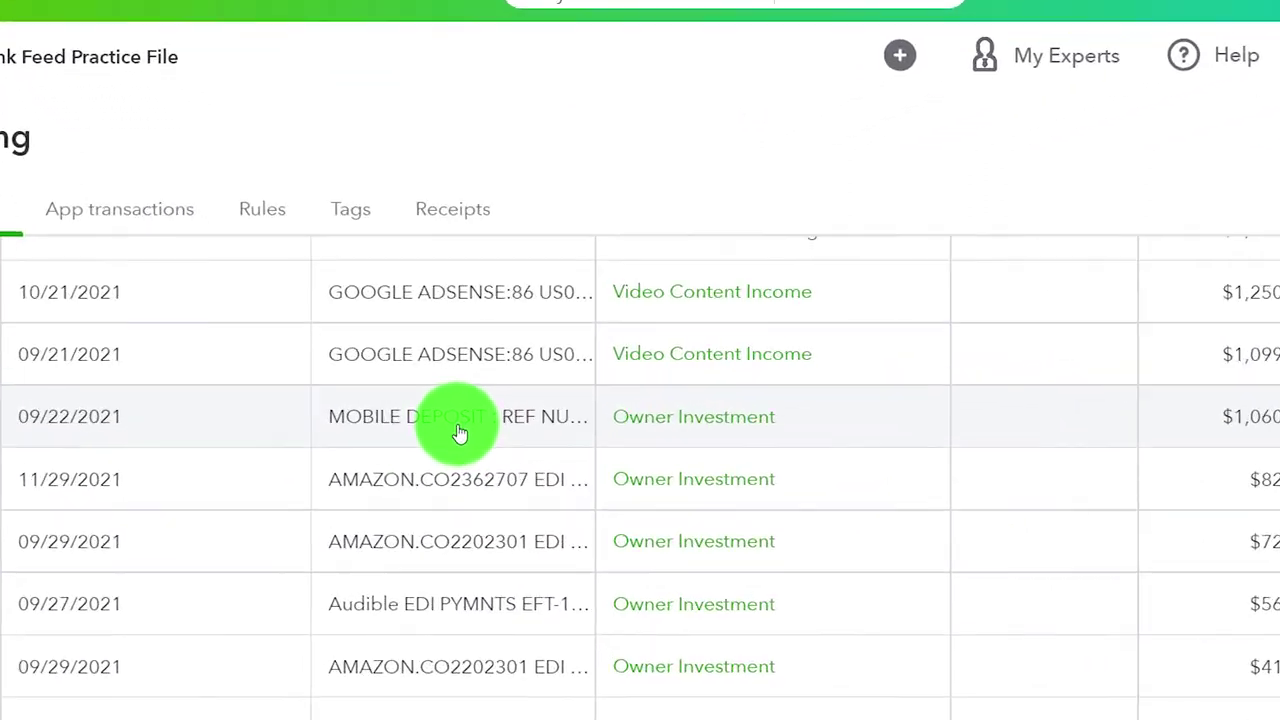
click(433, 415)
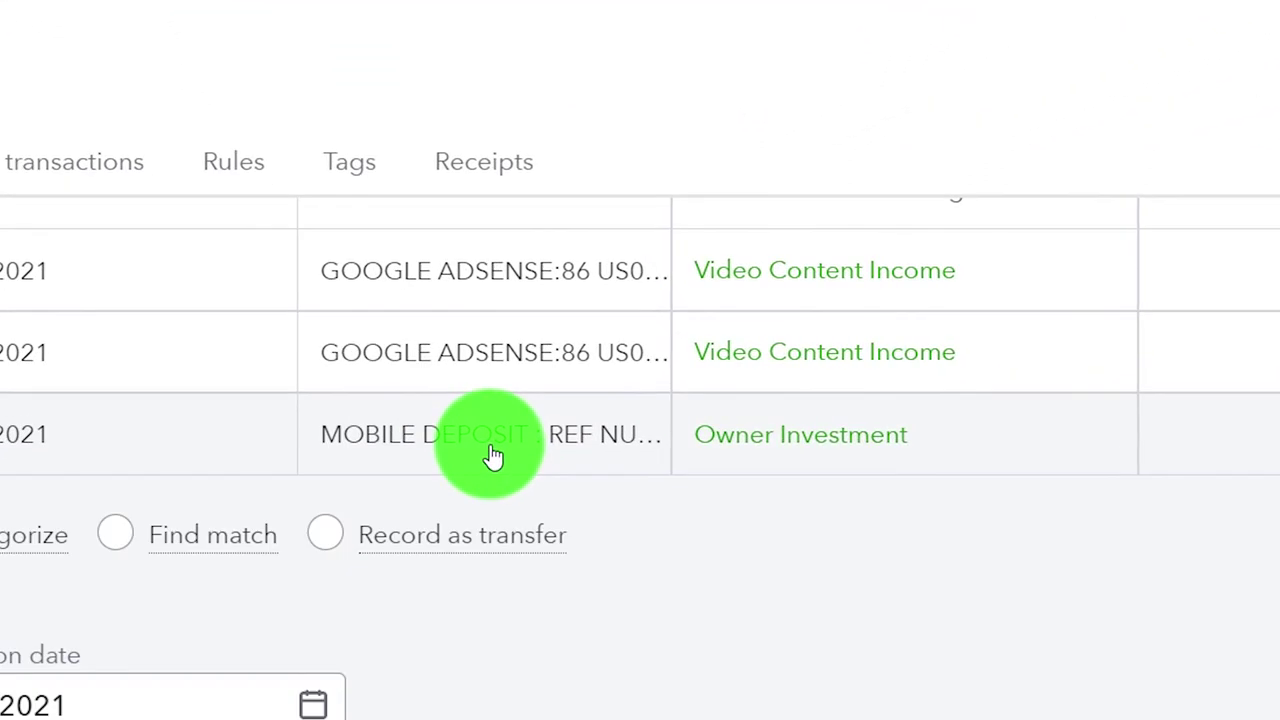
scroll(493, 455, down, 3)
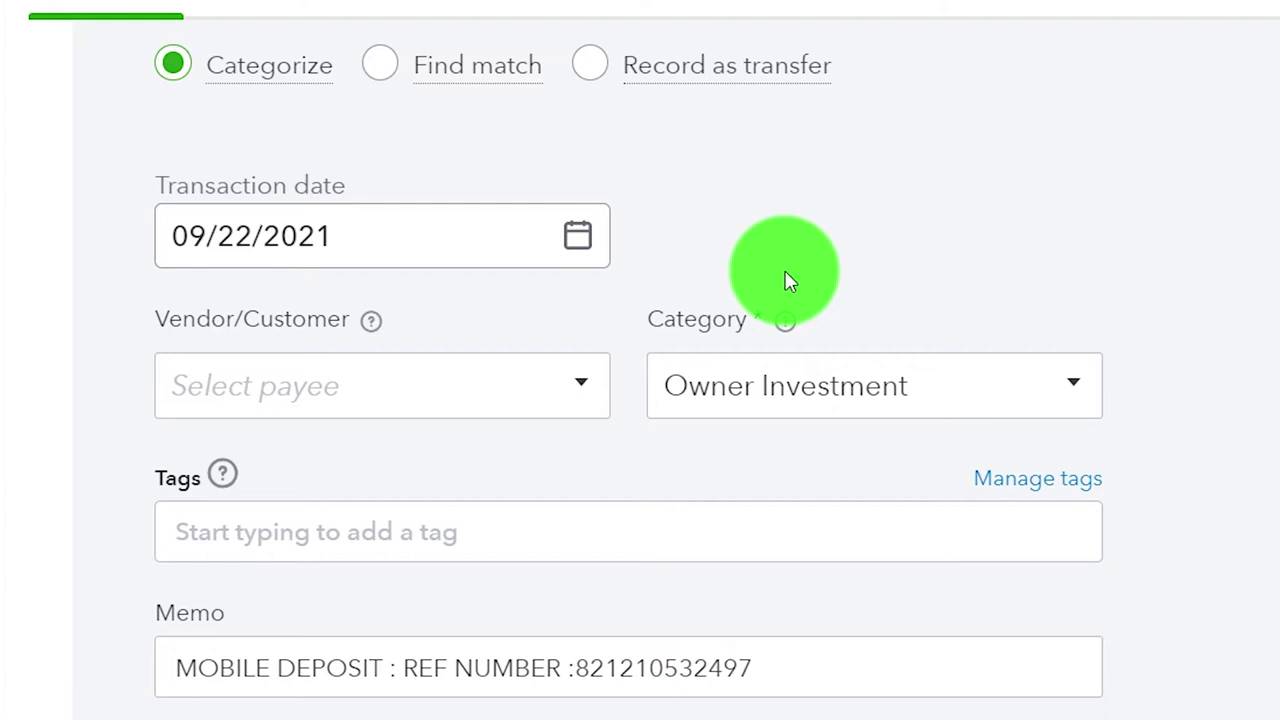
scroll(787, 281, down, 2)
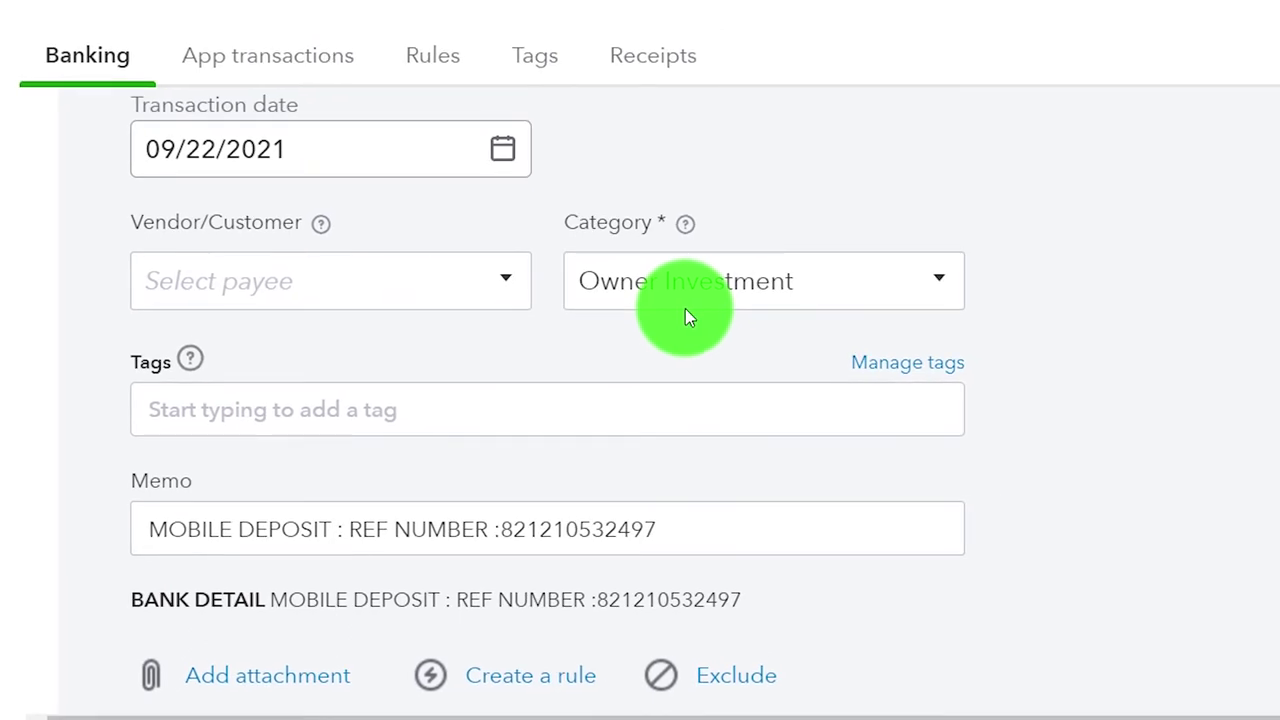
Step: Set the 09/22/2021 deposit's payee to Bank and bring up its category list
click(497, 290)
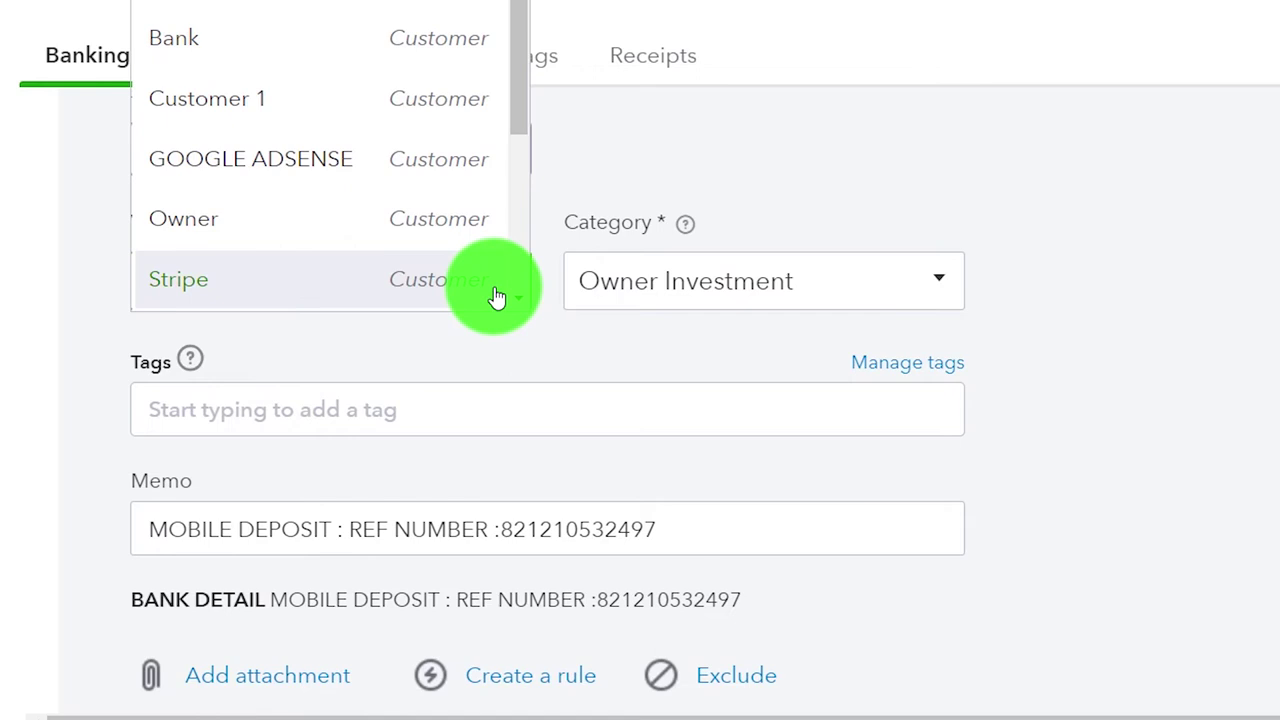
click(497, 297)
drag(366, 289, 0, 286)
text(ba)
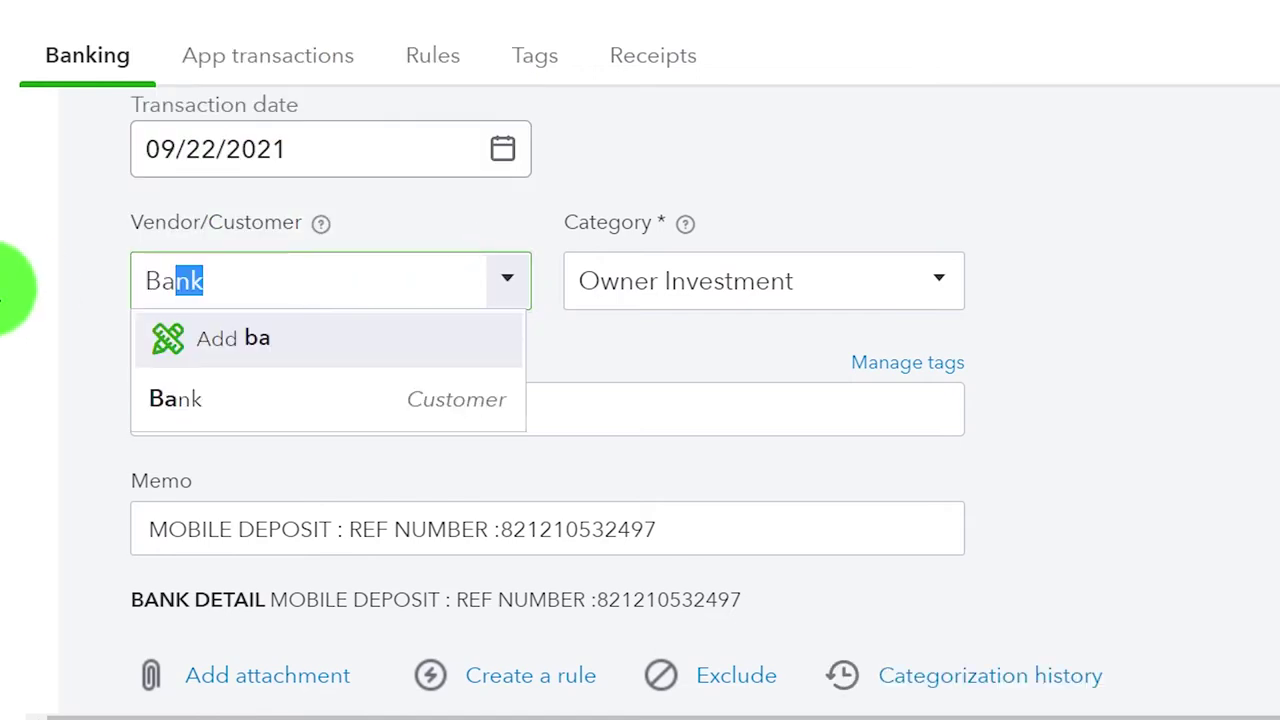
key(Tab)
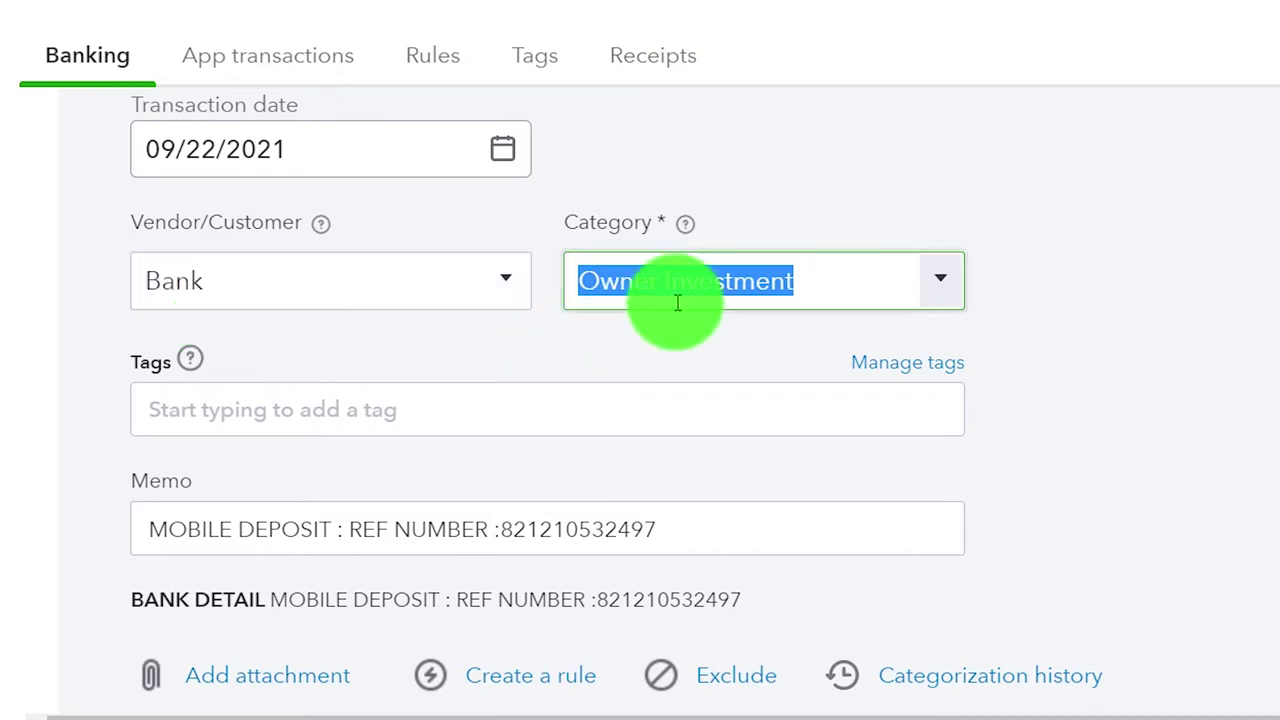
click(930, 283)
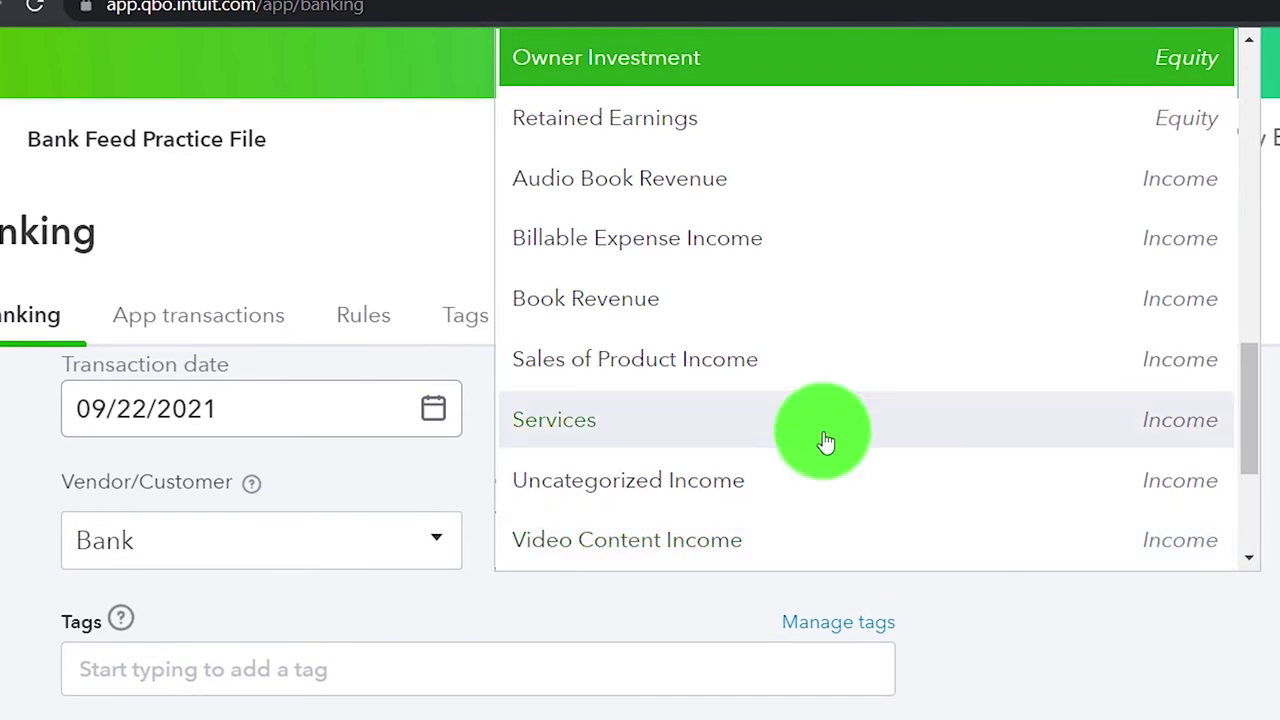
scroll(823, 443, up, 10)
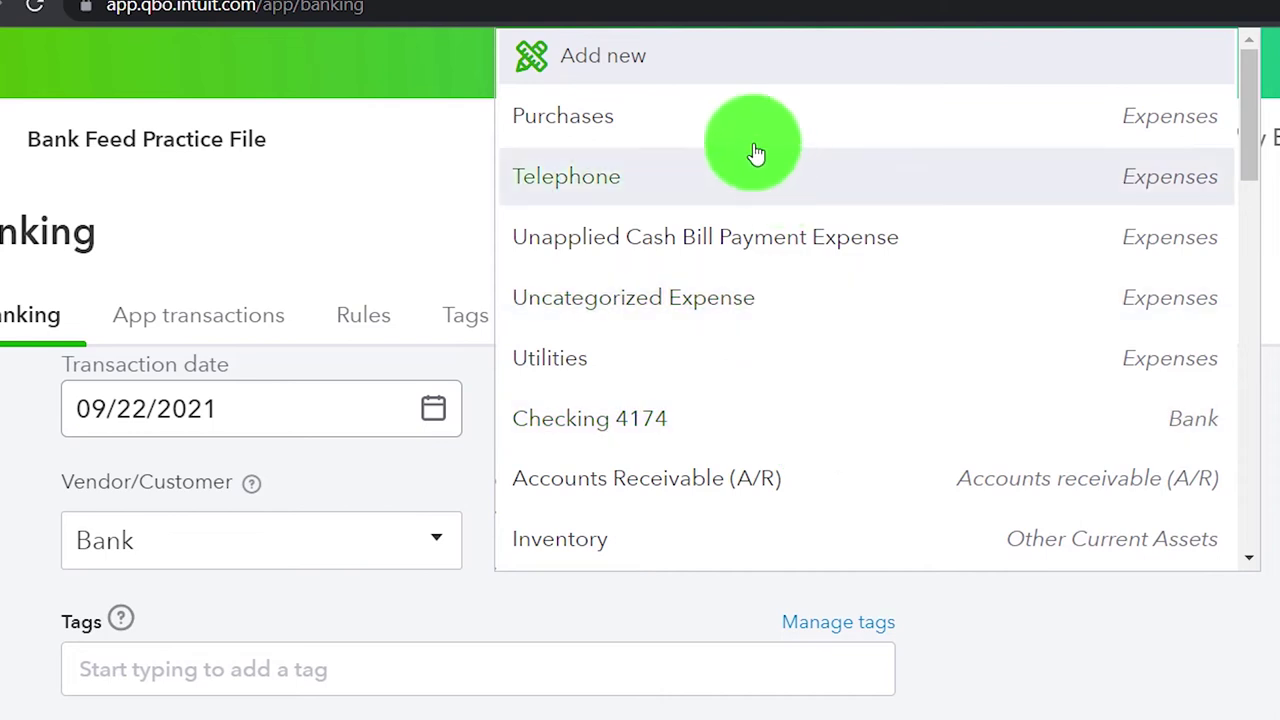
Step: Begin a new category account and set its account type to Other Current Liabilities
click(677, 74)
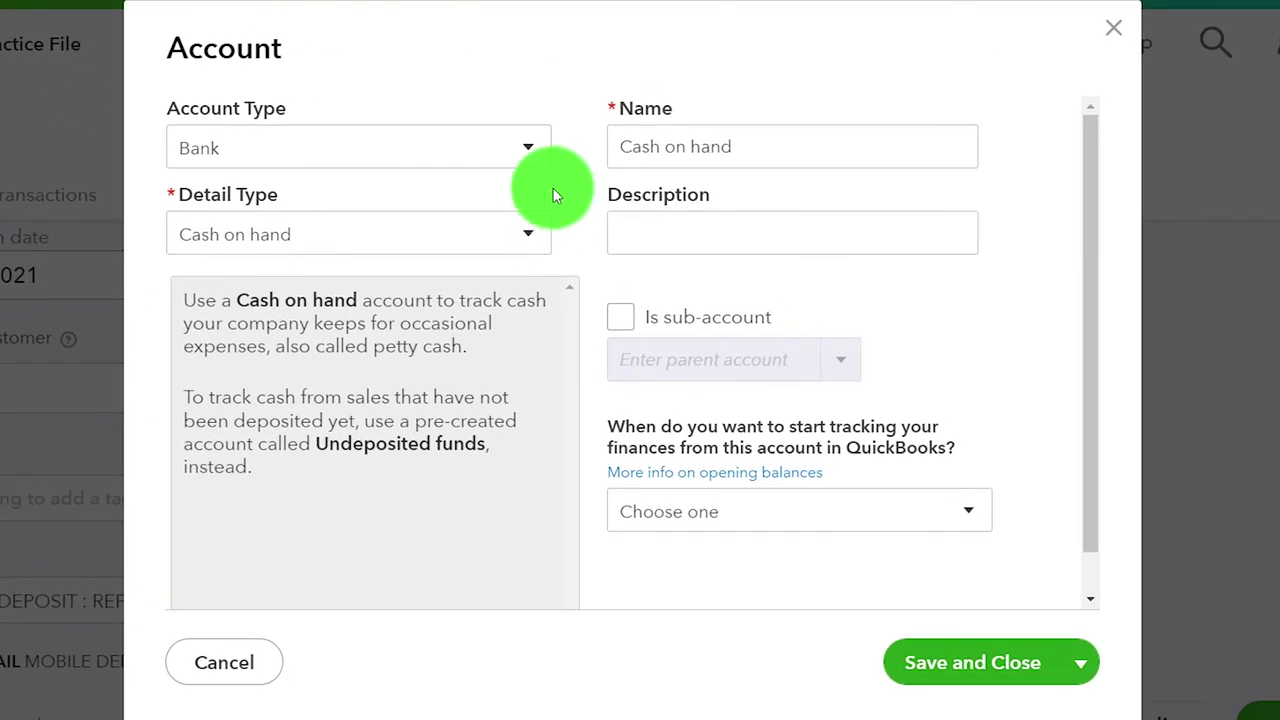
click(655, 205)
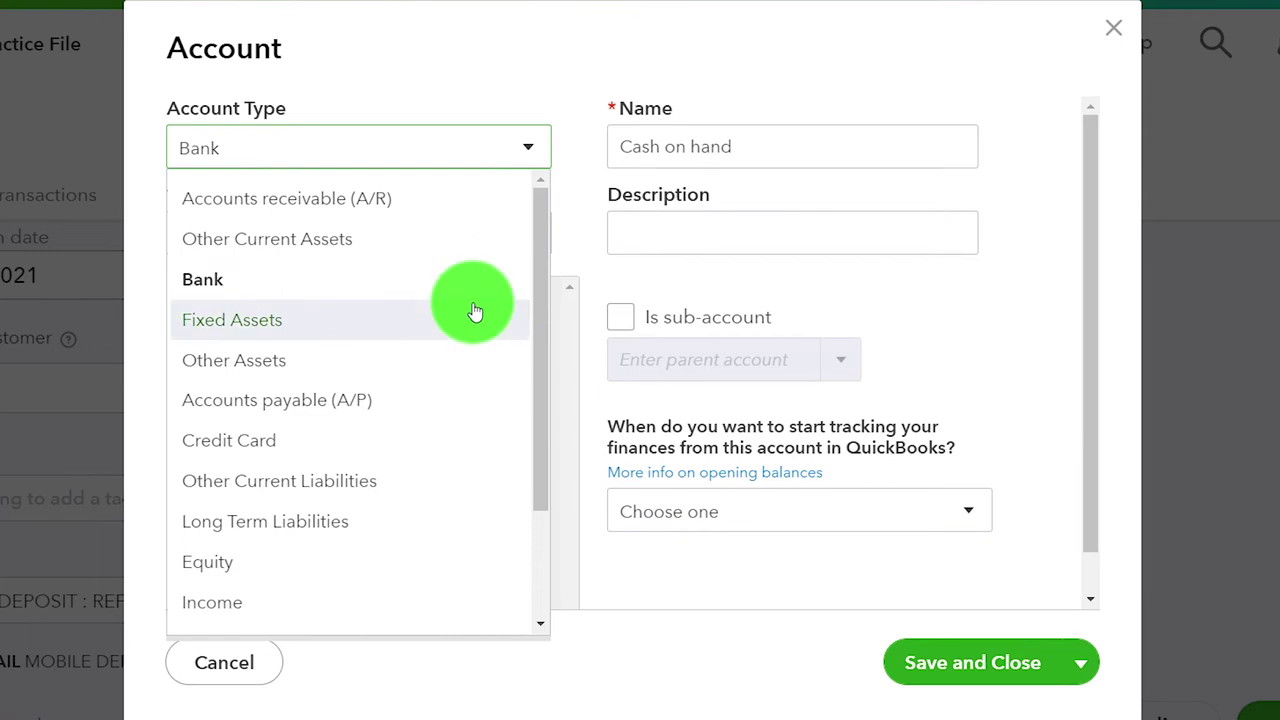
click(418, 492)
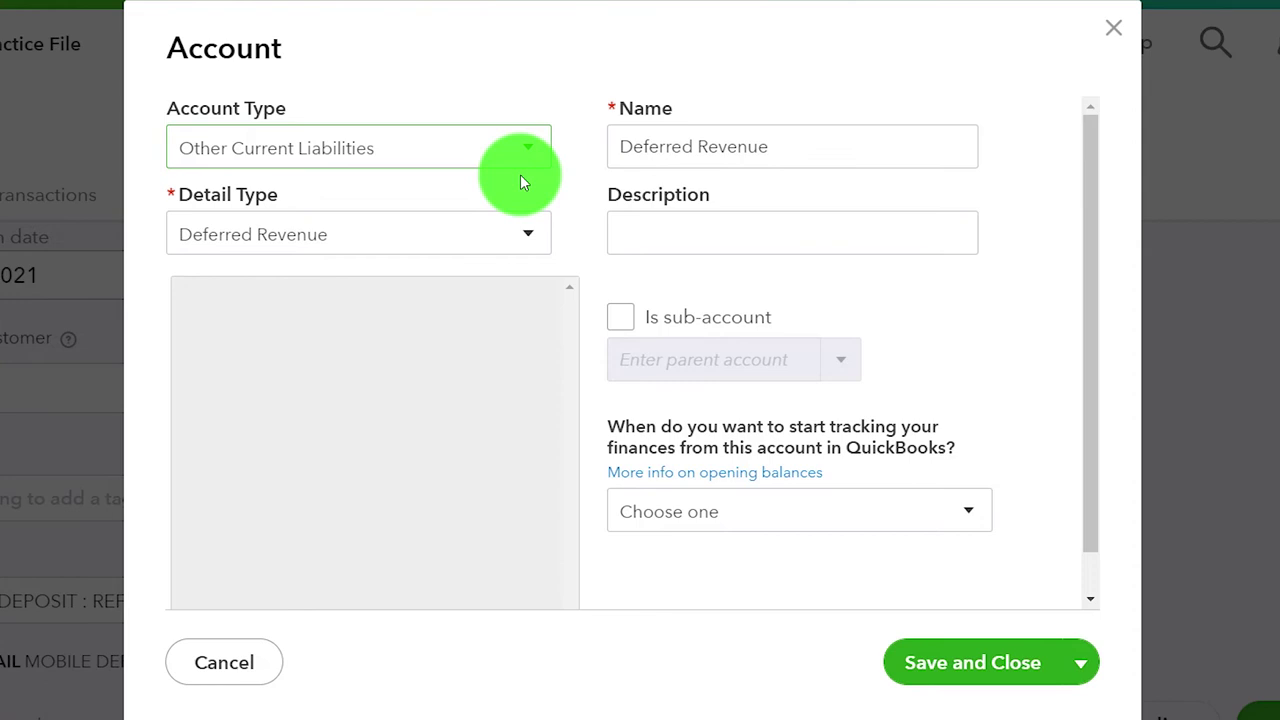
Step: Save a Loan Payable-detail account named Loan Payable 4667 and add the mobile deposit under it
click(533, 234)
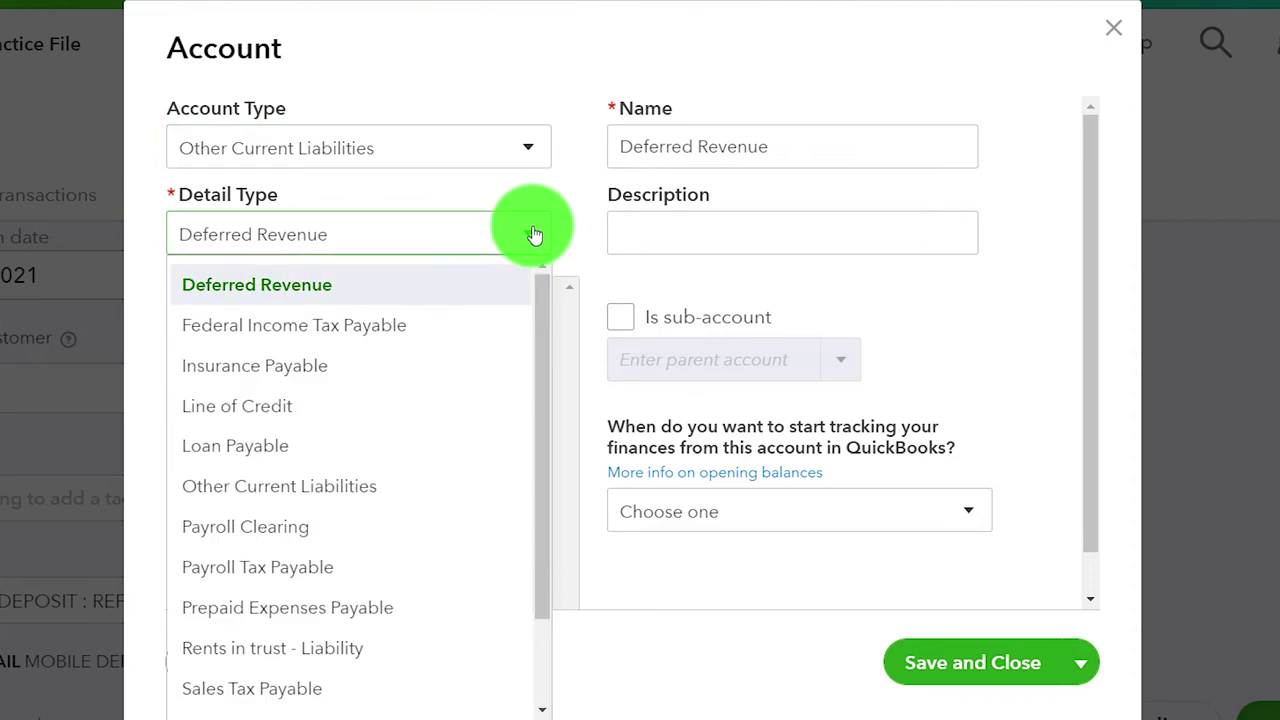
click(388, 446)
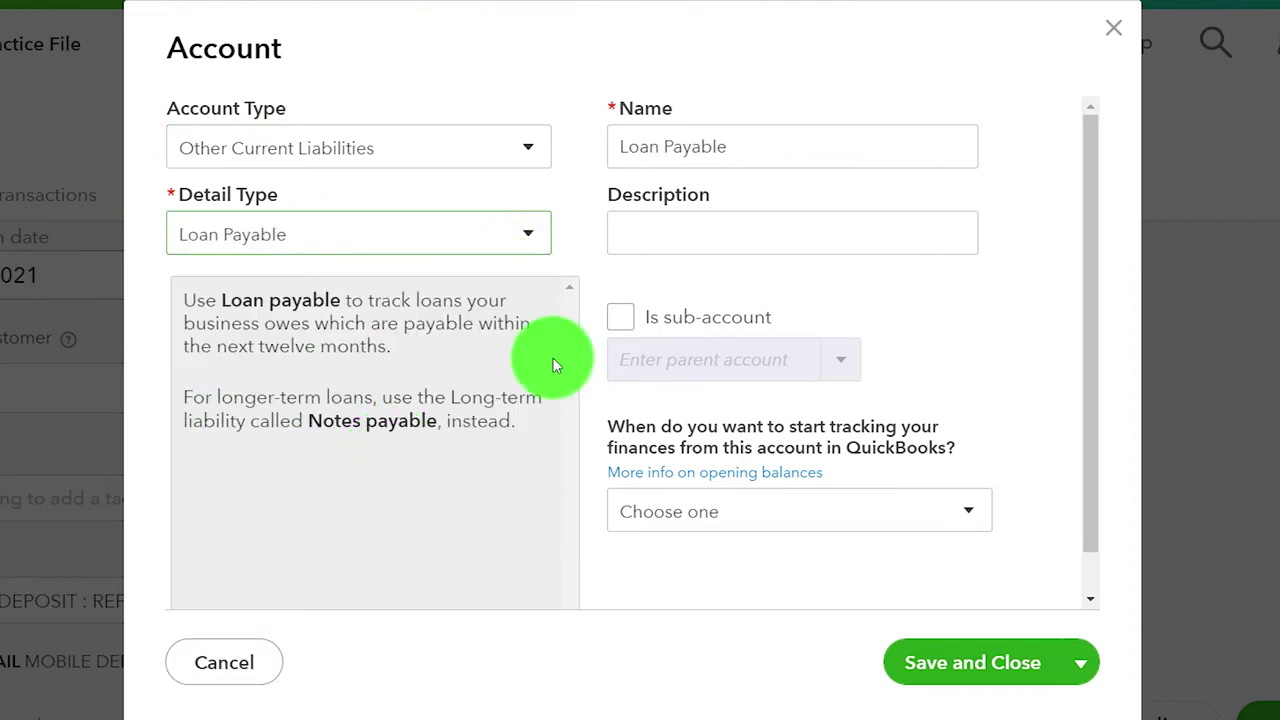
triple_click(760, 150)
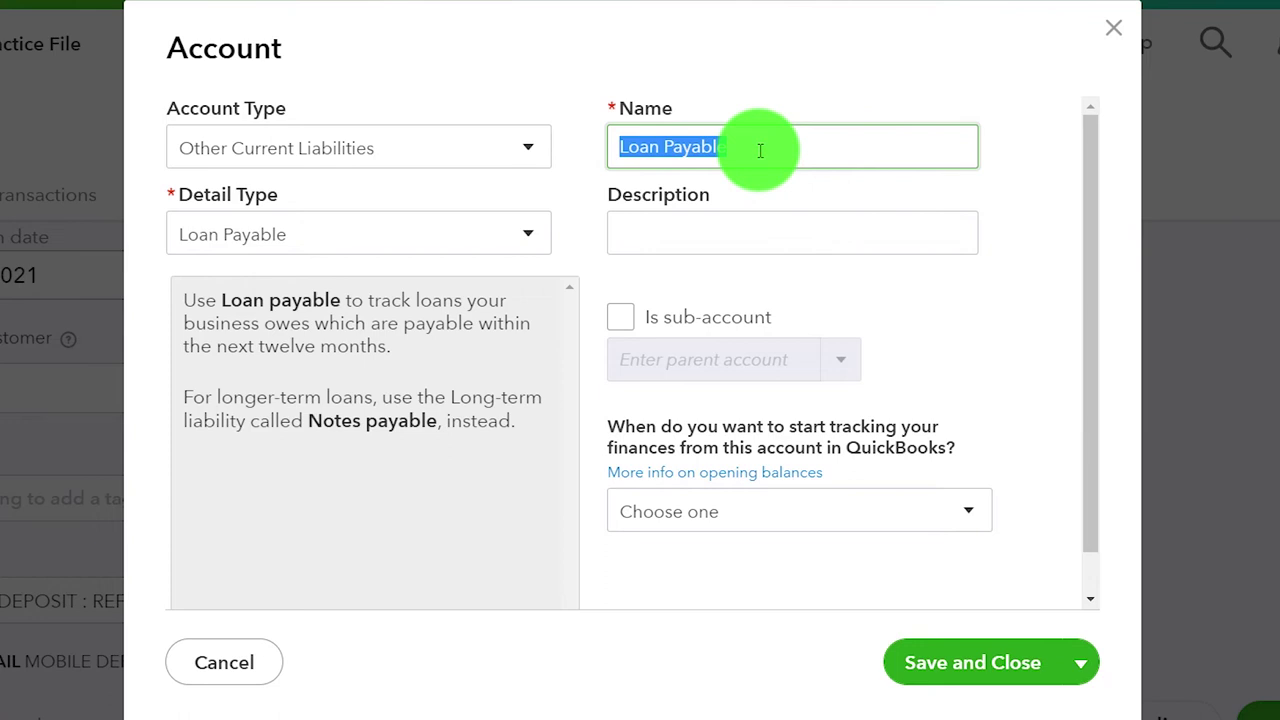
click(760, 150)
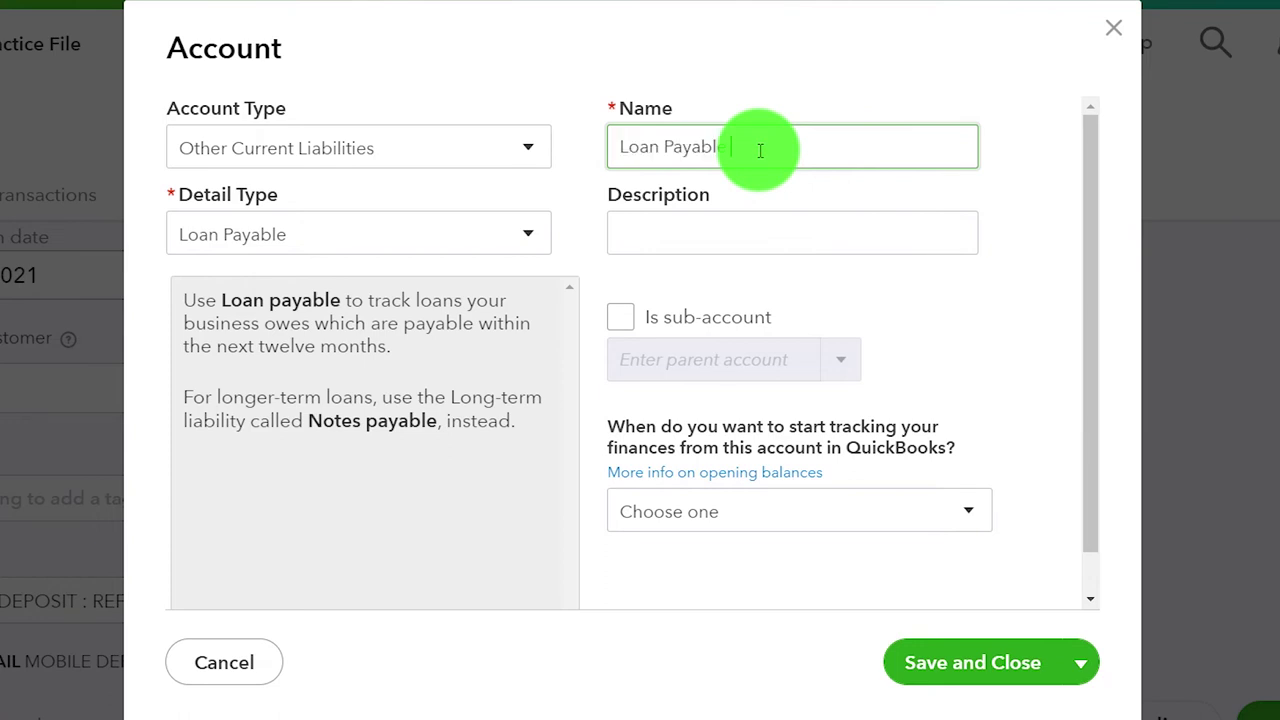
text(460)
text(7)
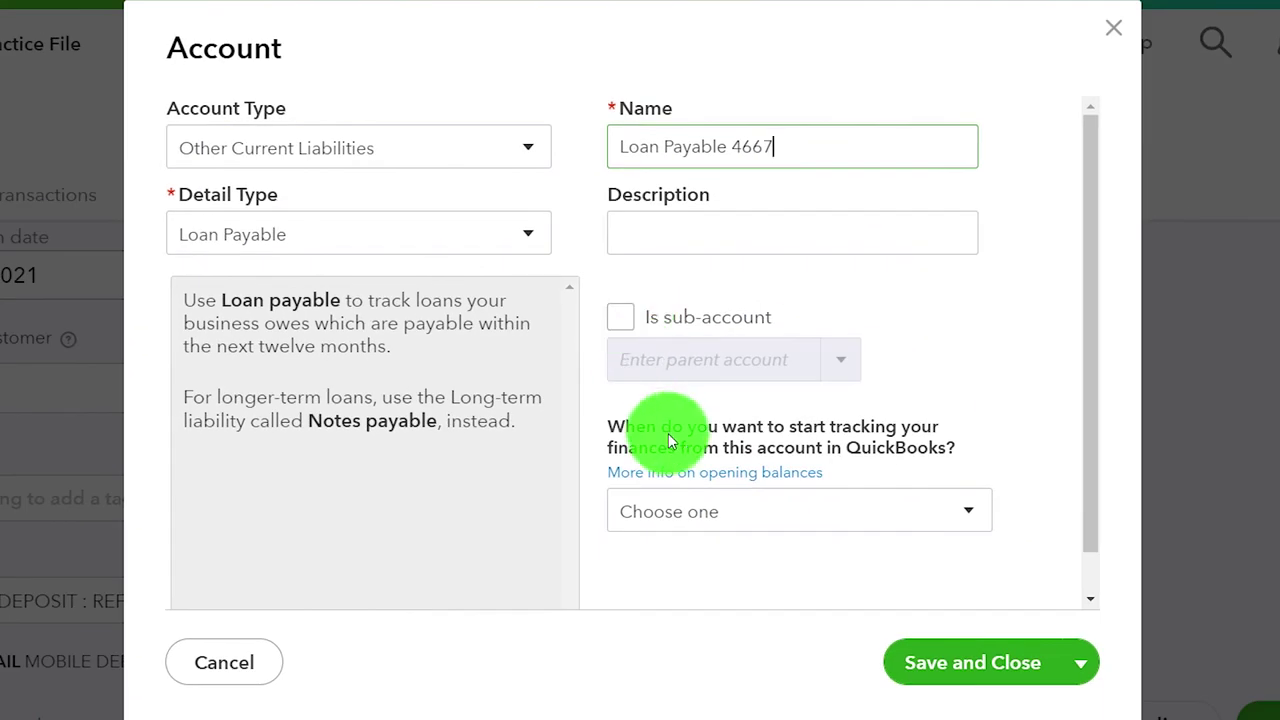
click(957, 668)
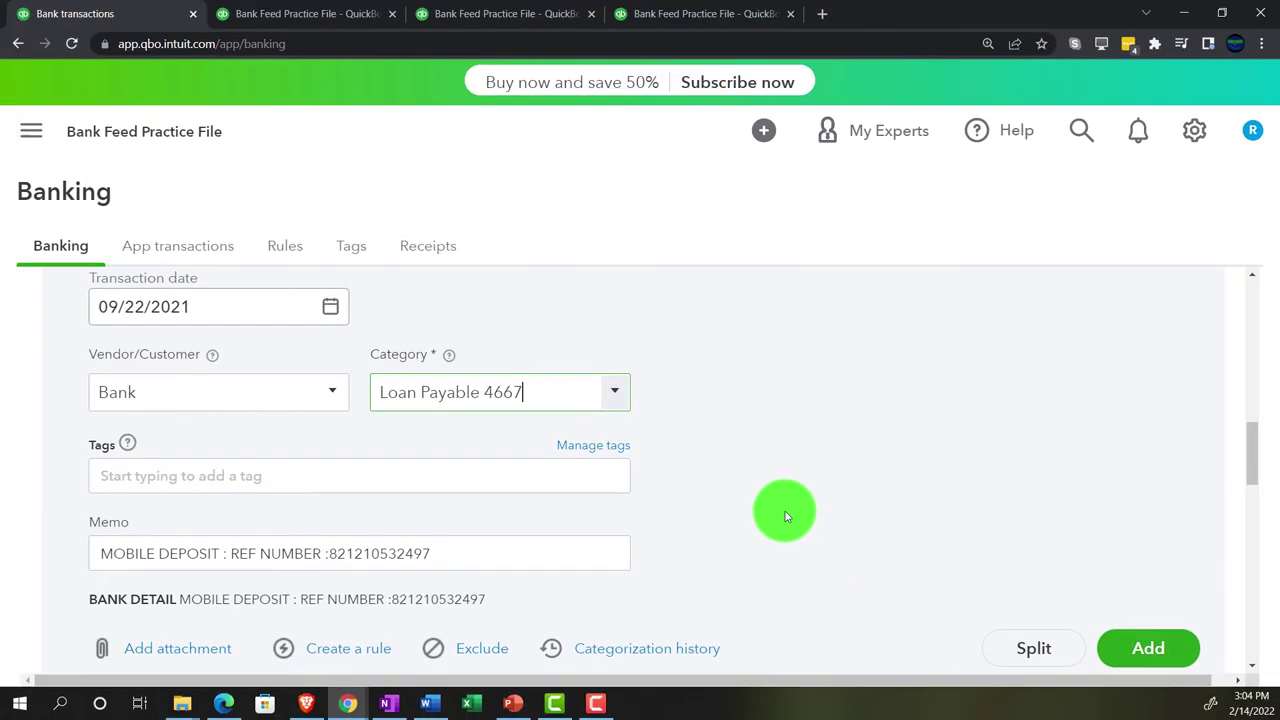
scroll(814, 536, down, 1)
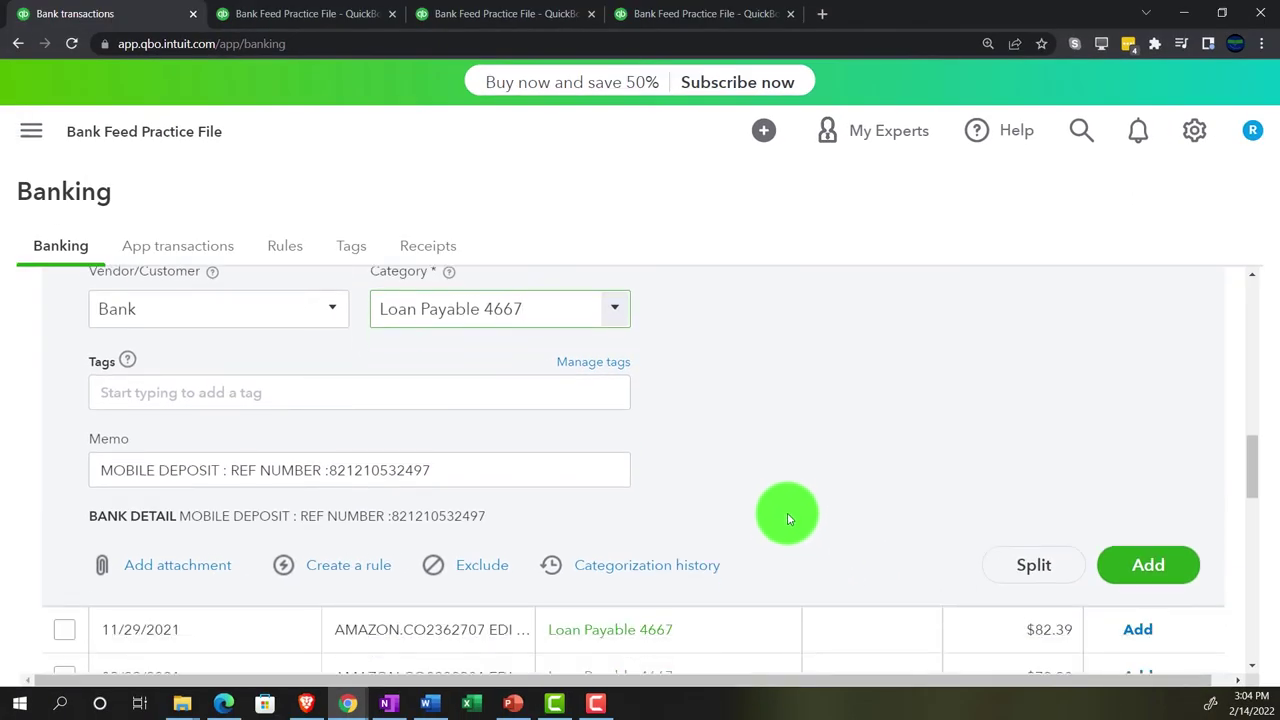
click(1138, 576)
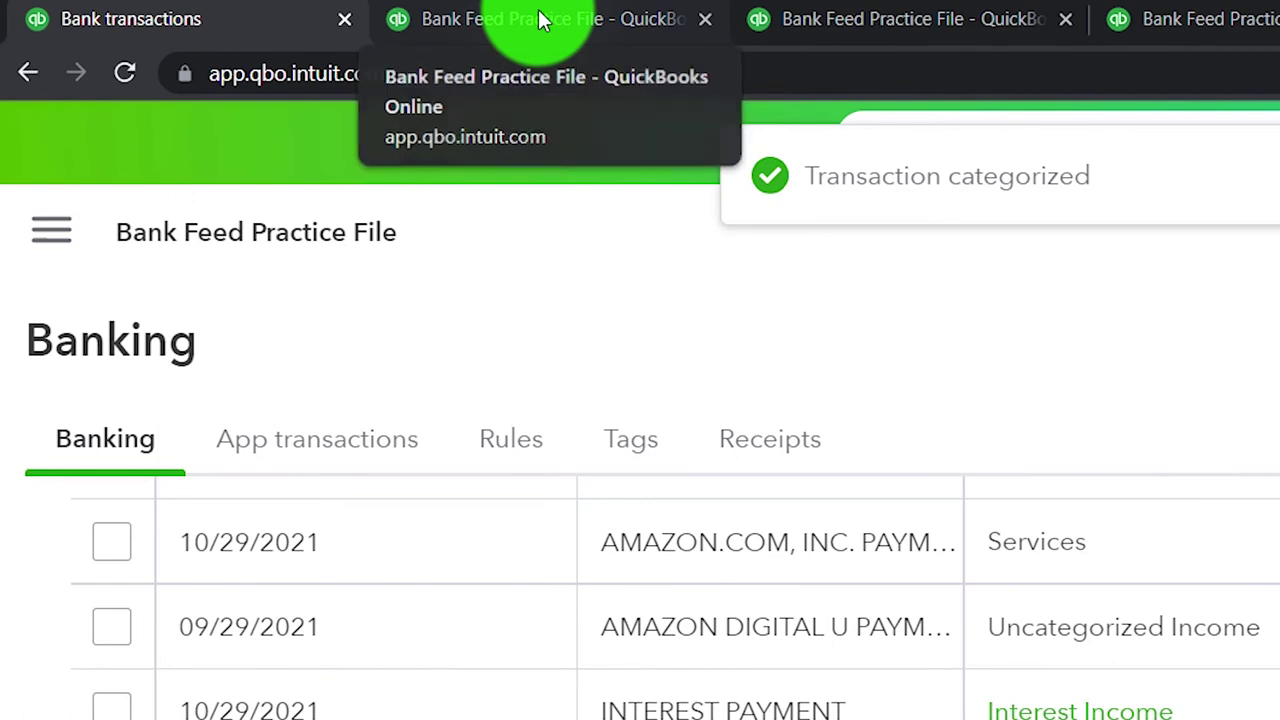
Step: On the Balance Sheet, drill into the transactions behind the Checking 4174 balance
click(540, 20)
scroll(760, 403, up, 6)
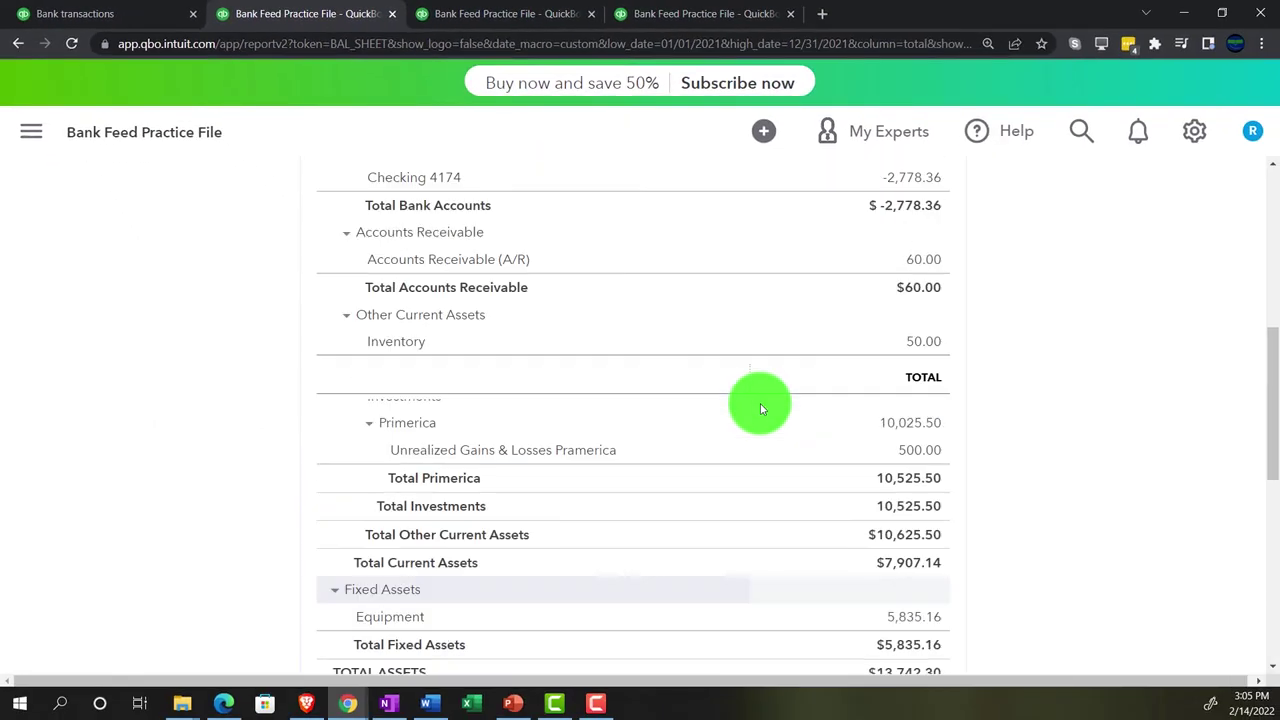
scroll(760, 403, up, 10)
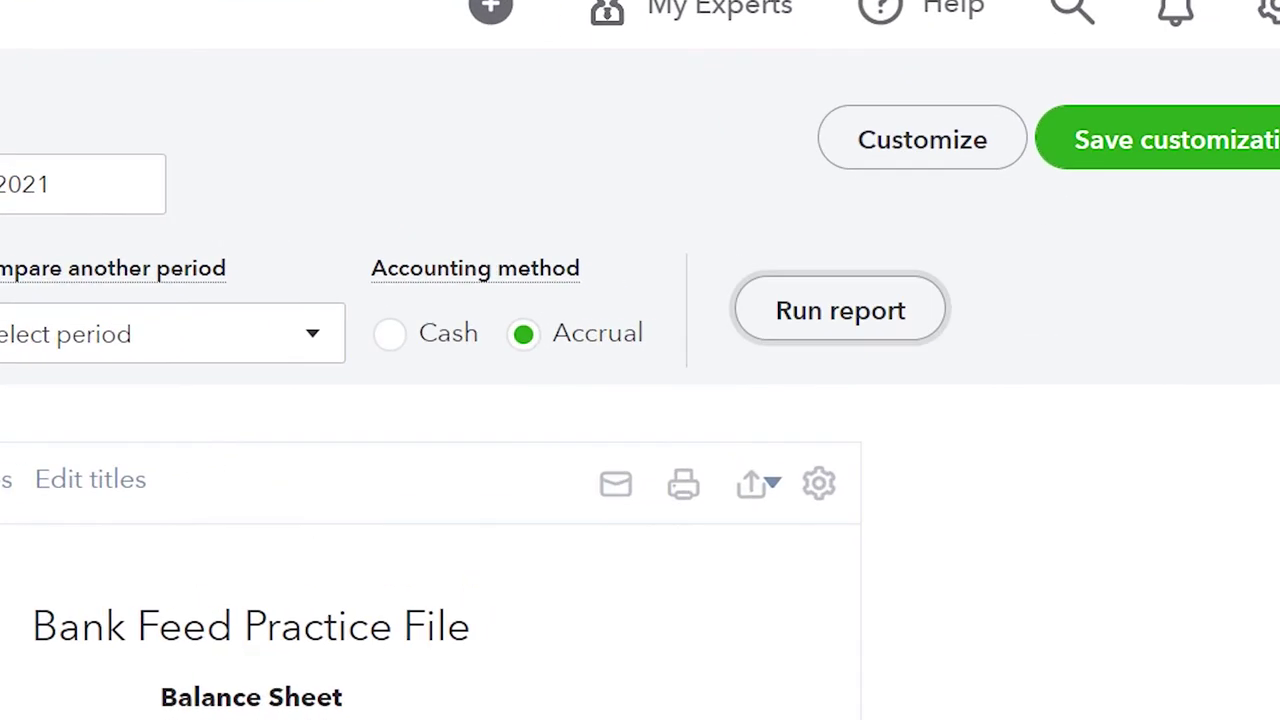
key(ctrl+plus)
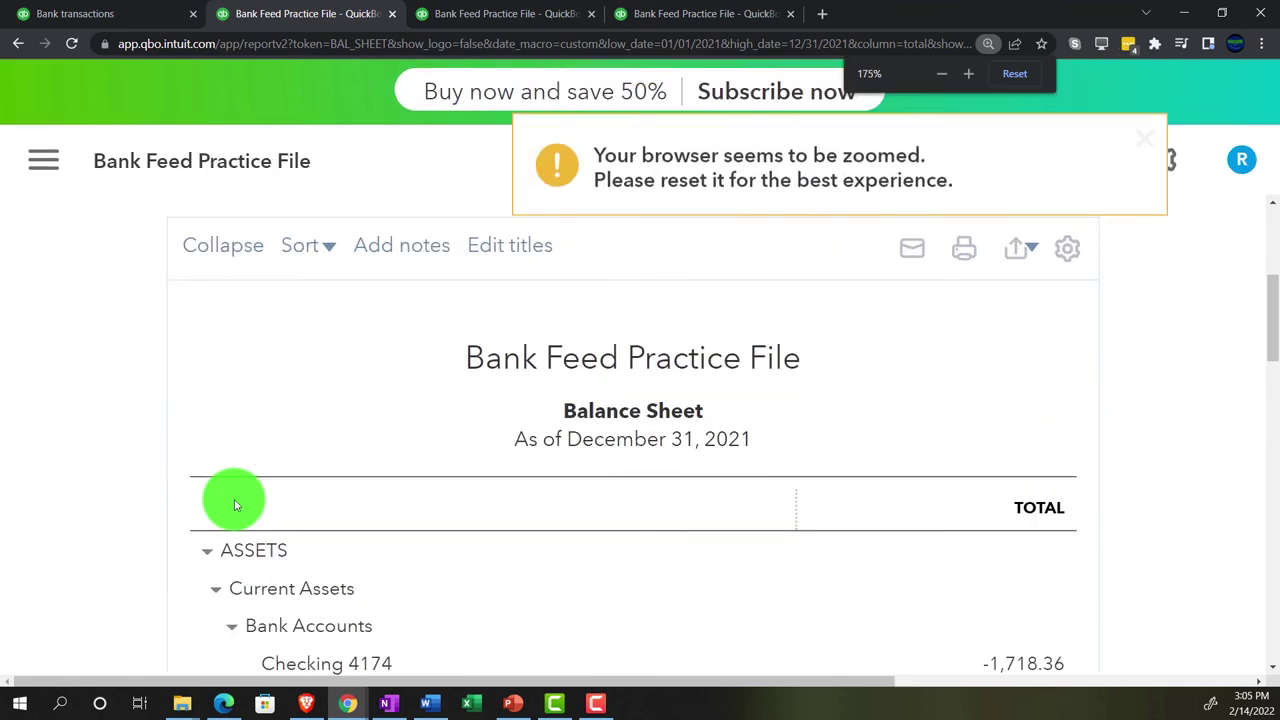
scroll(234, 505, down, 3)
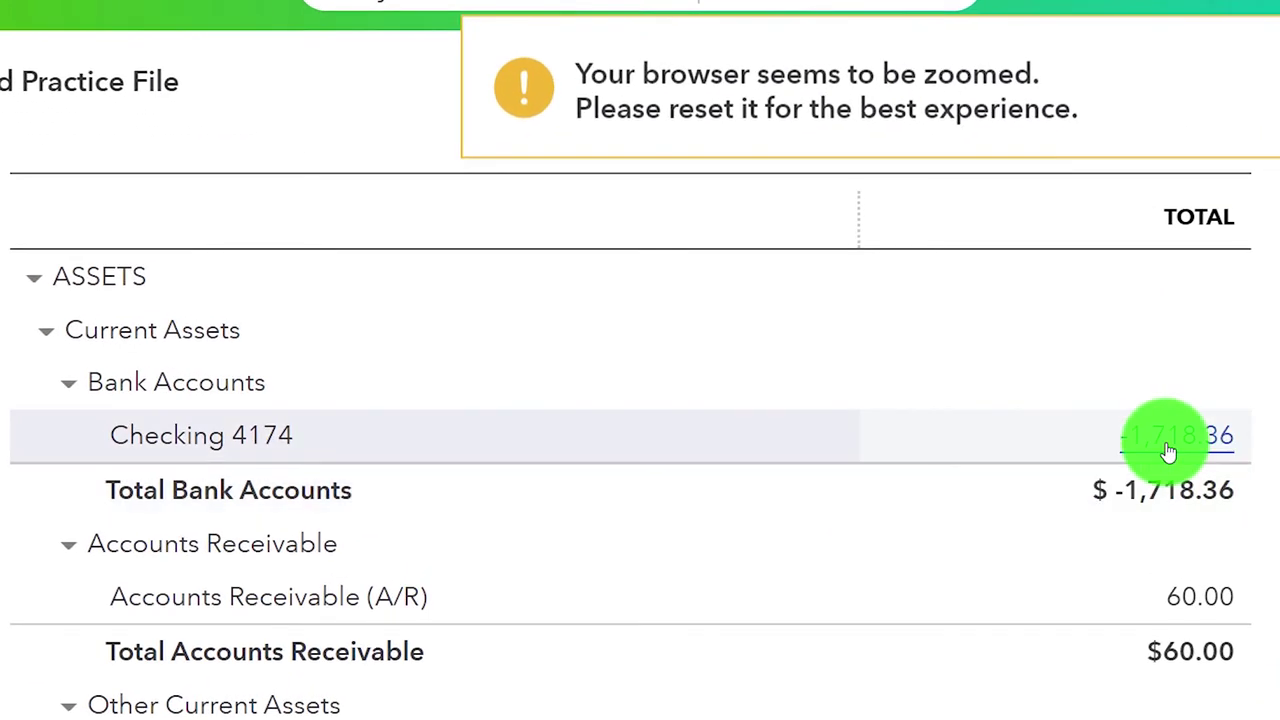
click(1205, 445)
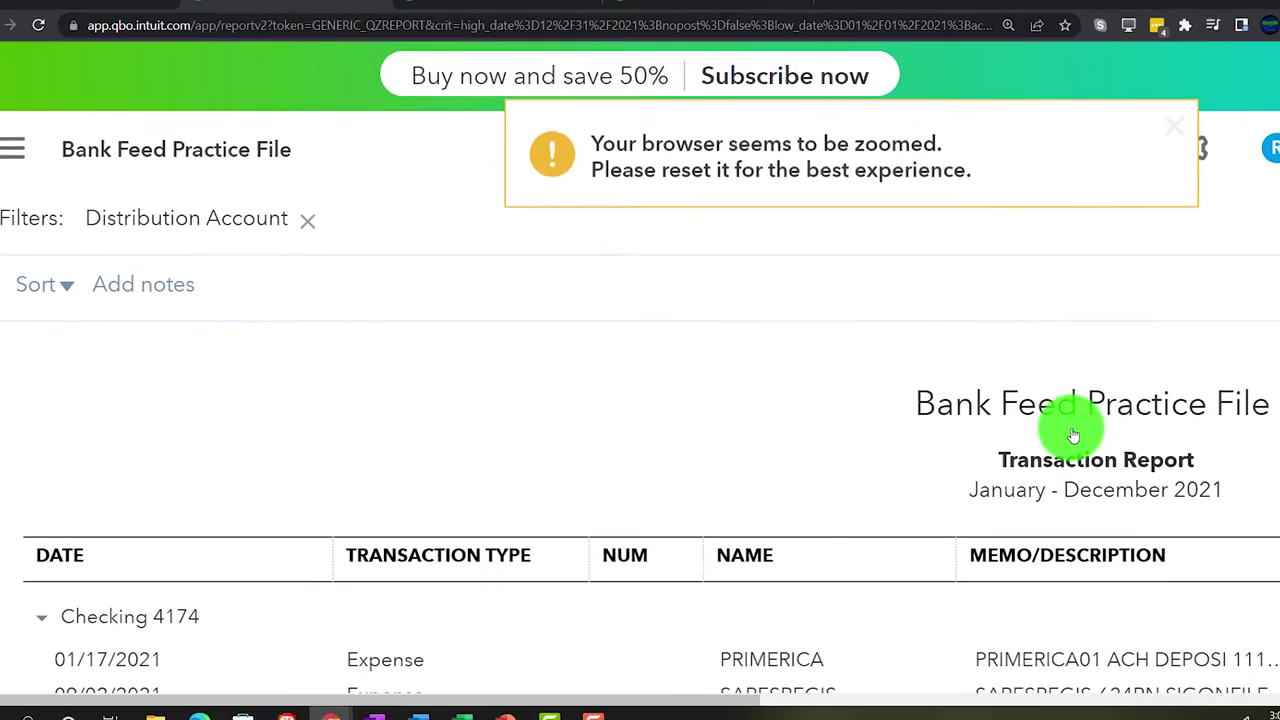
Step: Filter the Checking 4174 transaction report to name Bank and rerun it
scroll(1088, 437, up, 5)
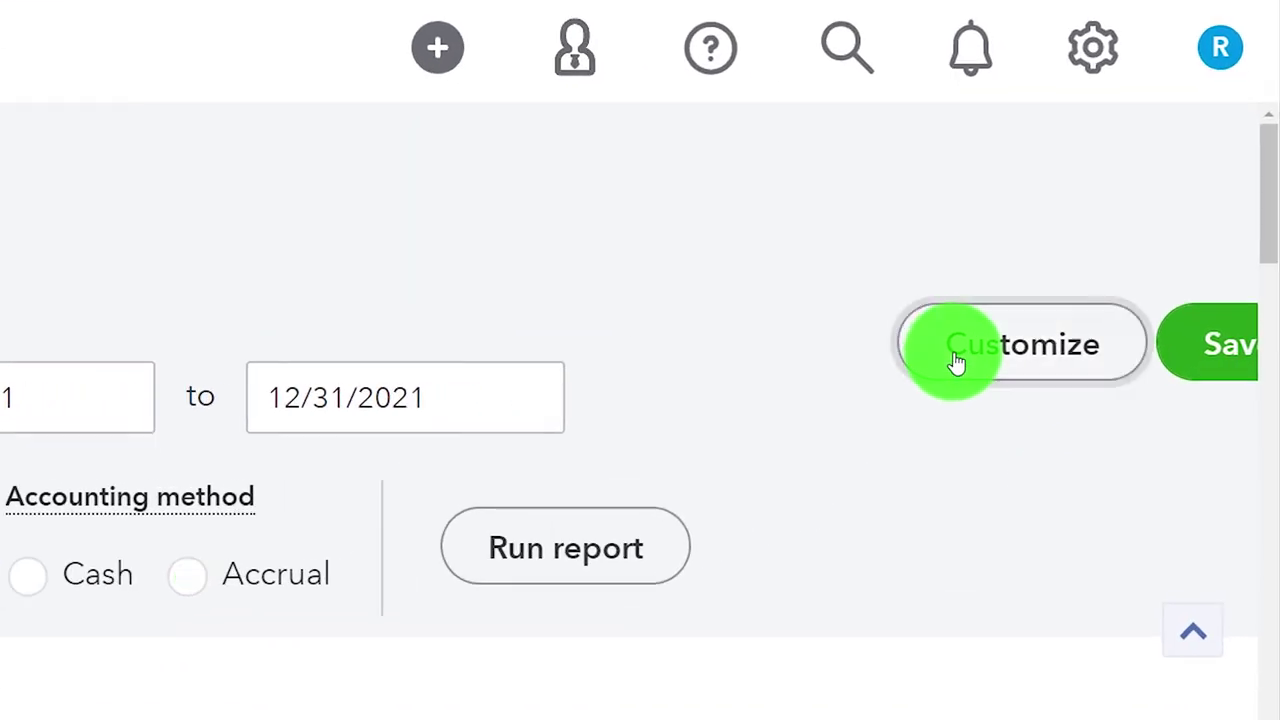
click(1075, 350)
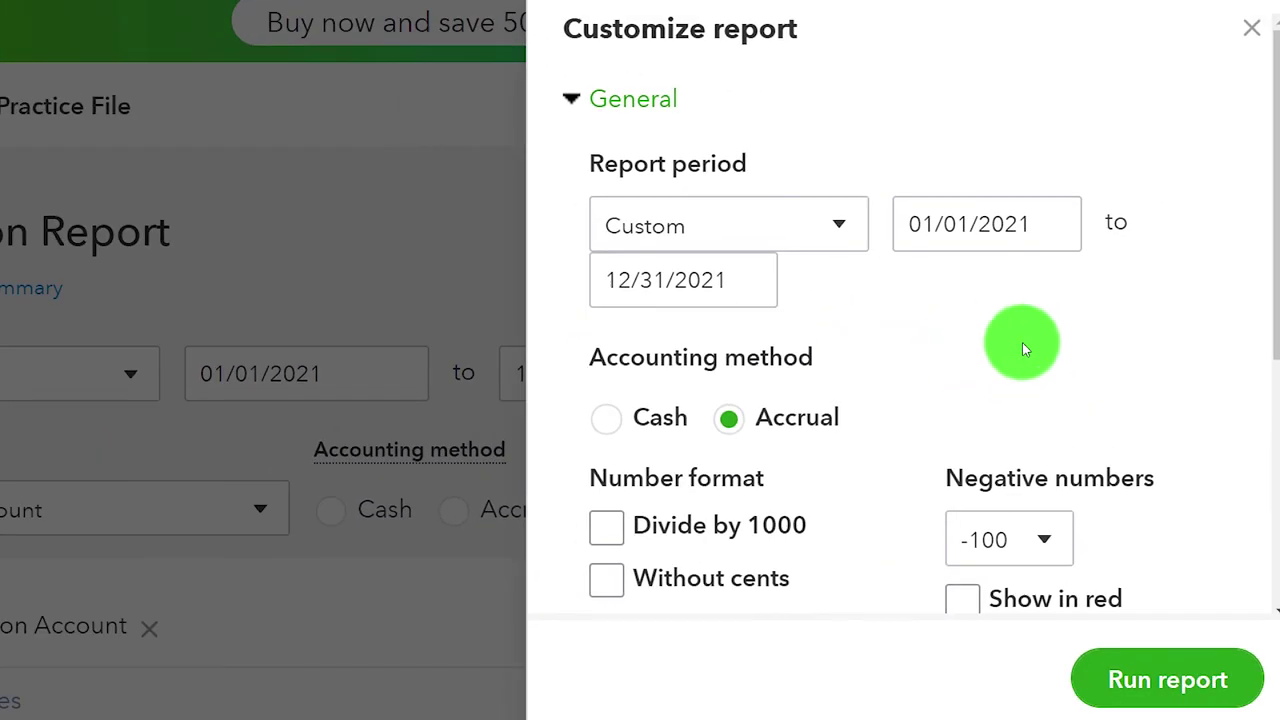
key(ctrl+minus)
key(ctrl+minus)
scroll(971, 363, down, 1)
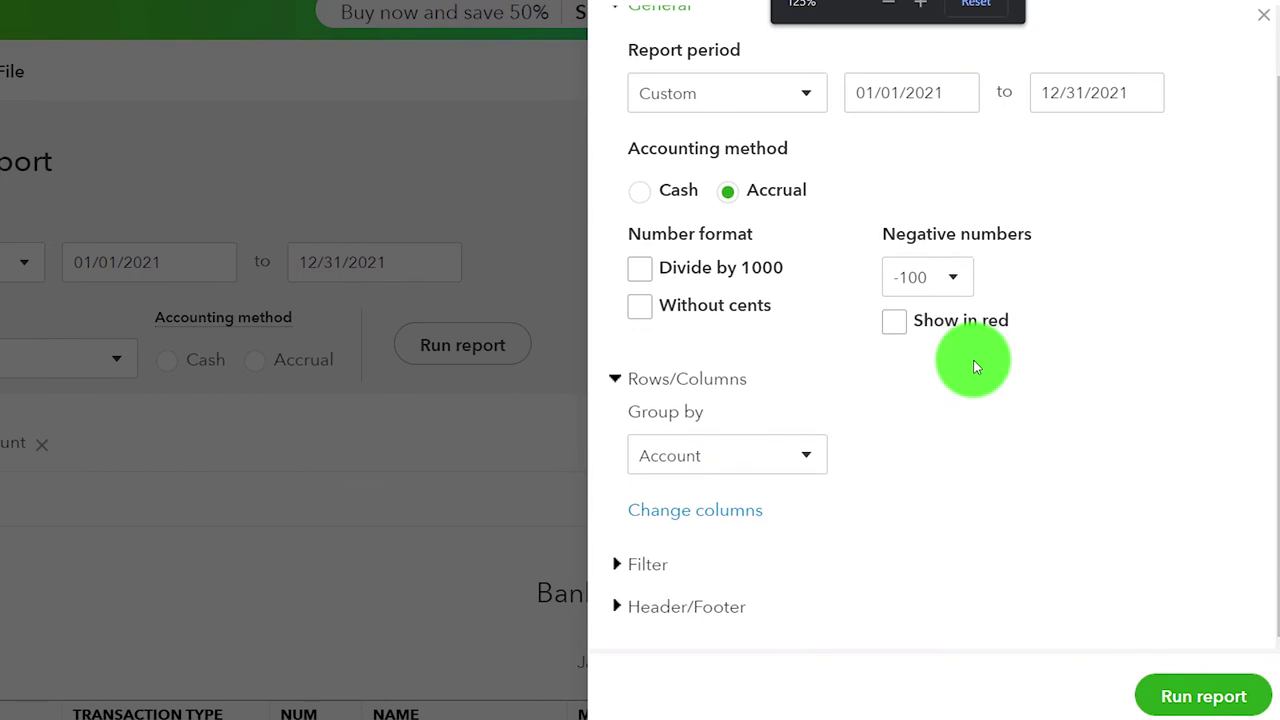
click(626, 567)
scroll(628, 570, down, 3)
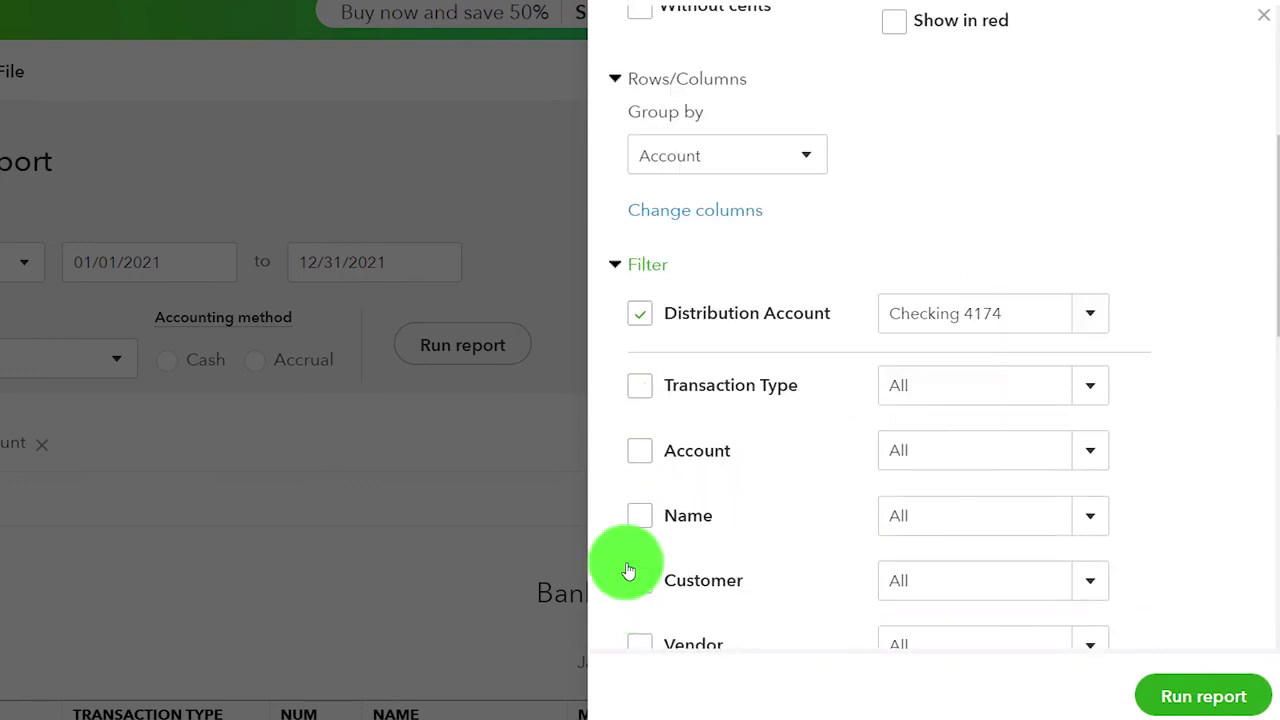
scroll(628, 570, down, 1)
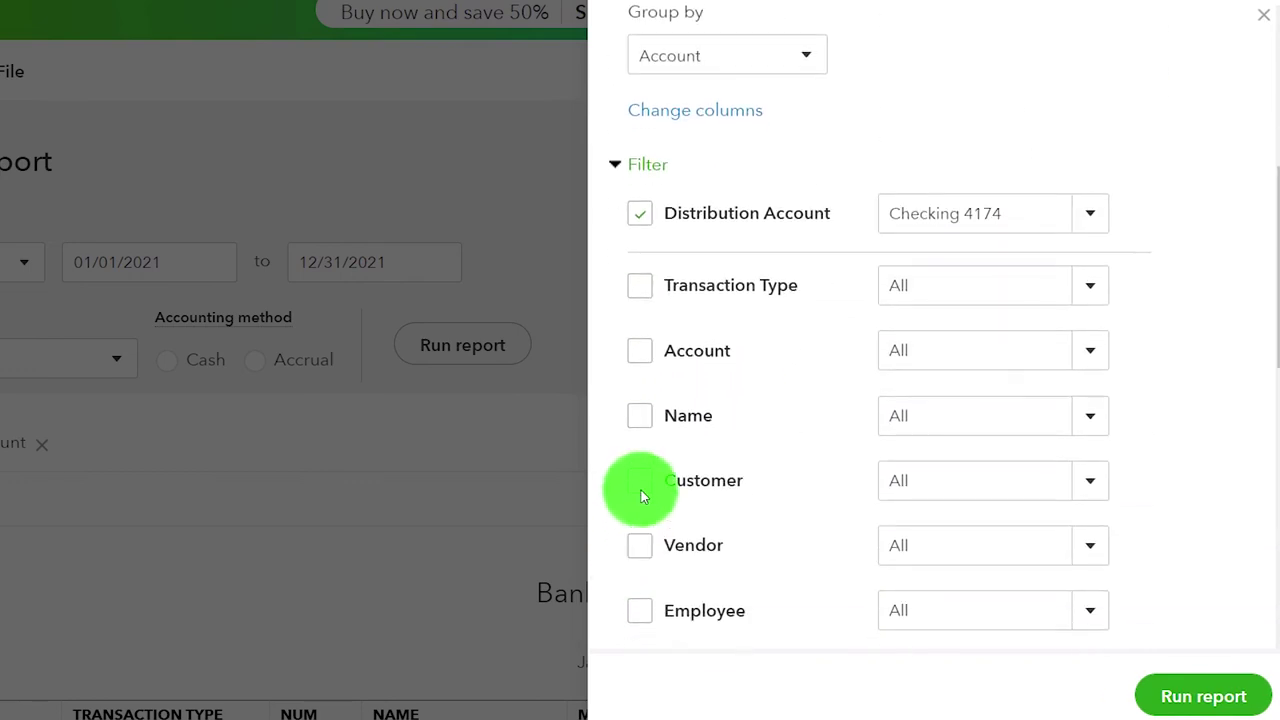
click(1091, 430)
click(975, 350)
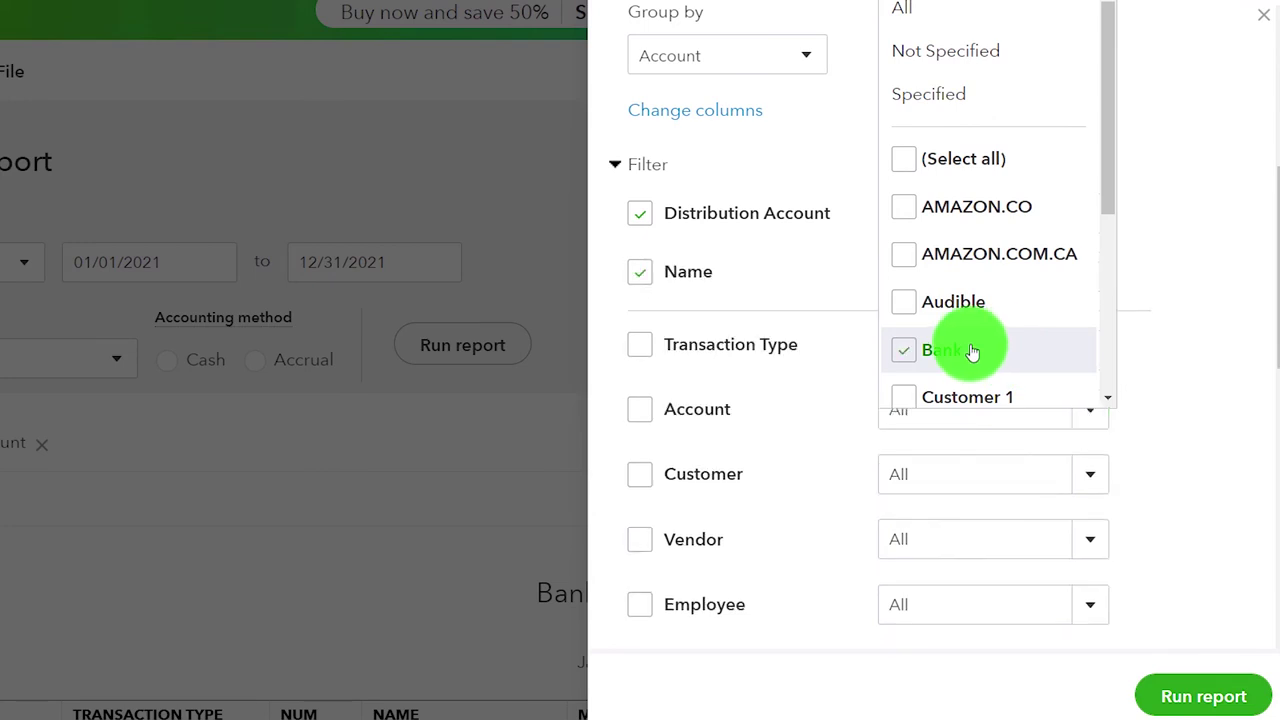
click(1180, 697)
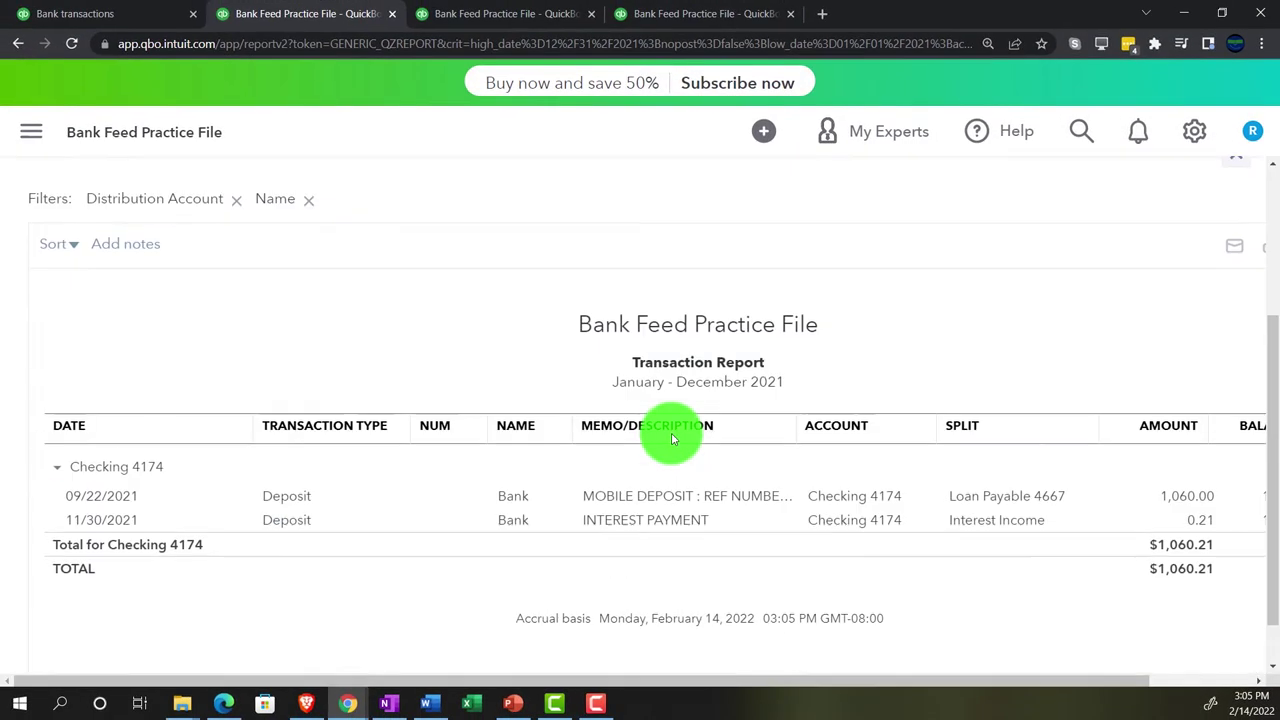
scroll(672, 438, down, 1)
ctrl+scroll(686, 443, up, 1)
ctrl+scroll(686, 450, down, 1)
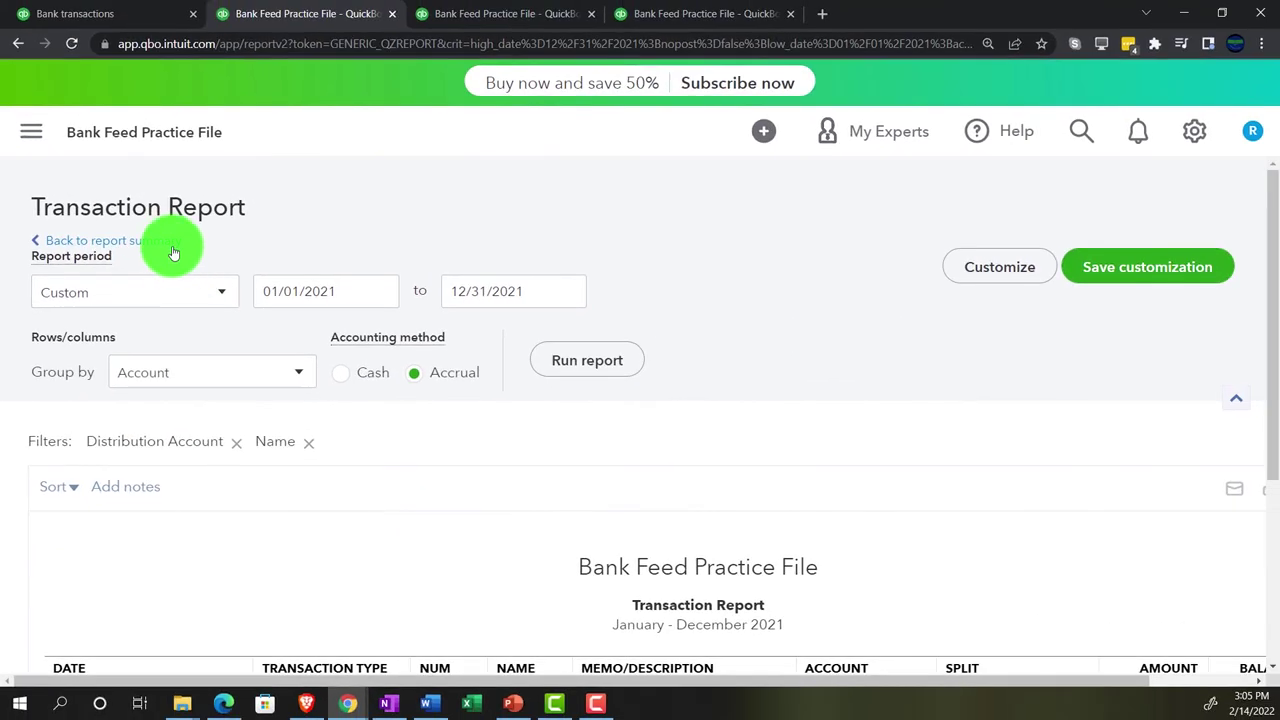
Step: Go back to the Balance Sheet summary and locate Loan Payable 4667 at 1,060.00 under Liabilities
click(170, 250)
scroll(194, 420, down, 5)
key(ctrl+plus)
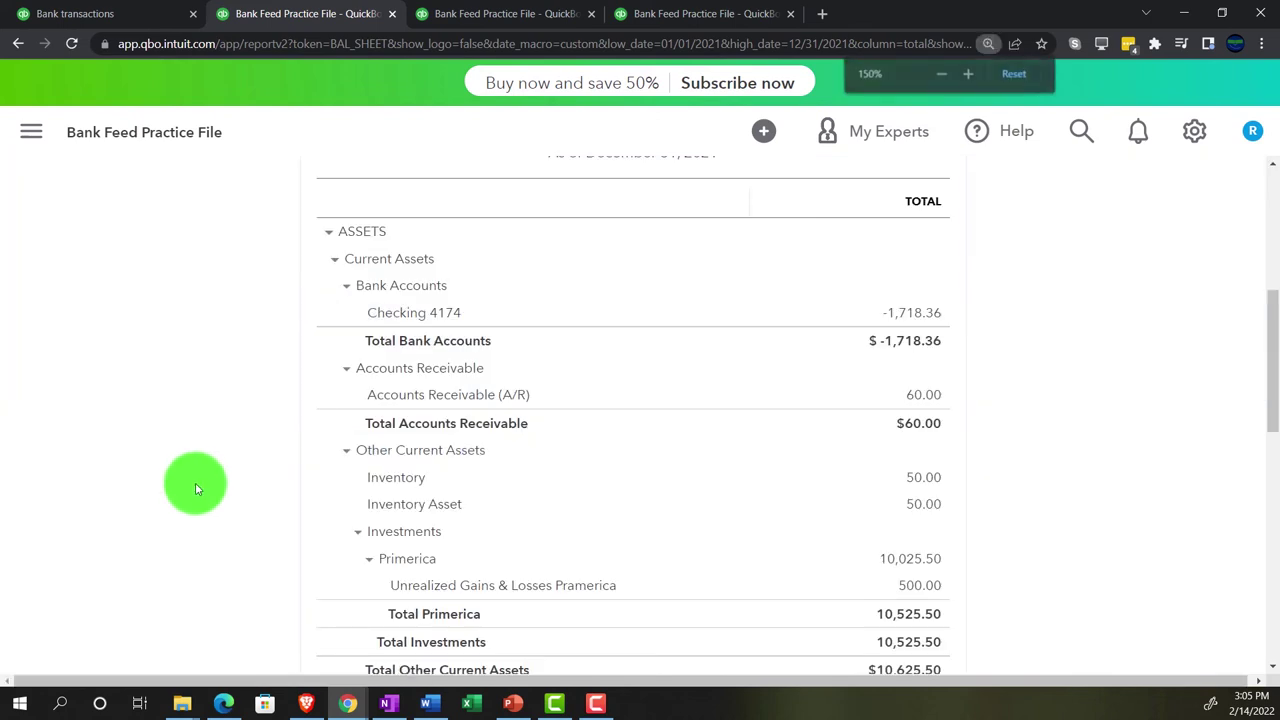
key(ctrl+plus)
scroll(197, 489, down, 3)
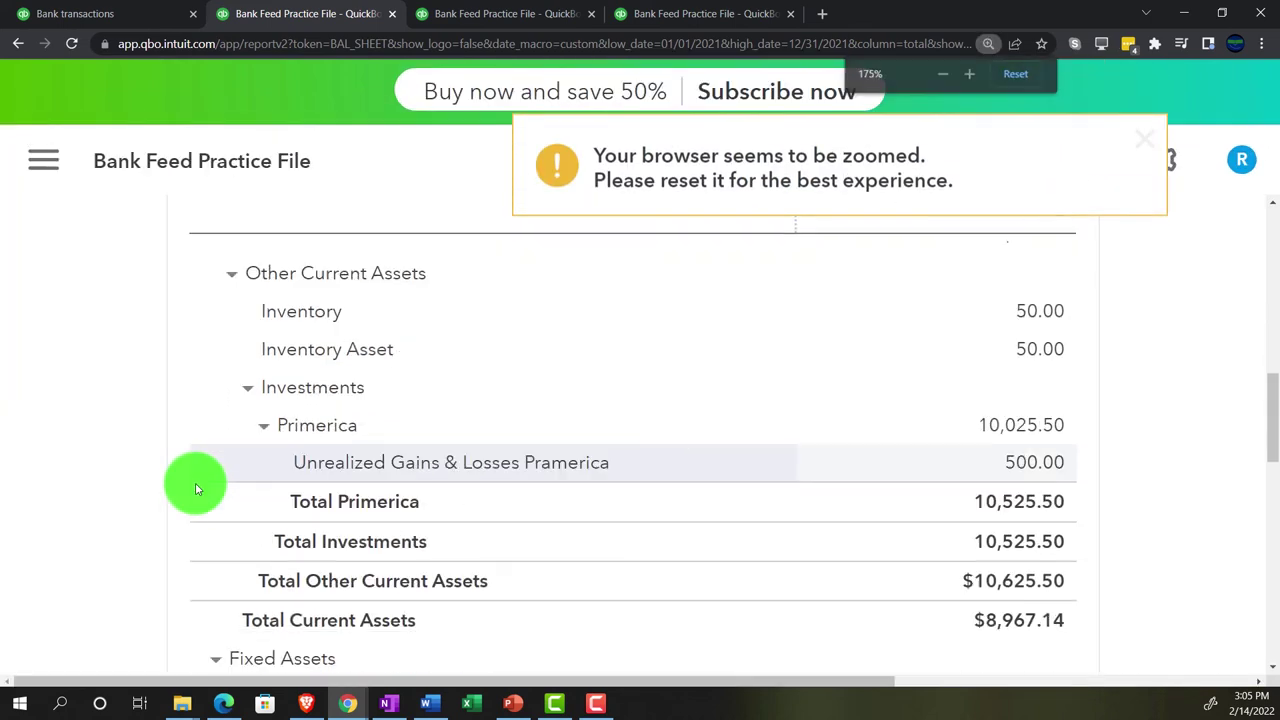
scroll(197, 489, down, 5)
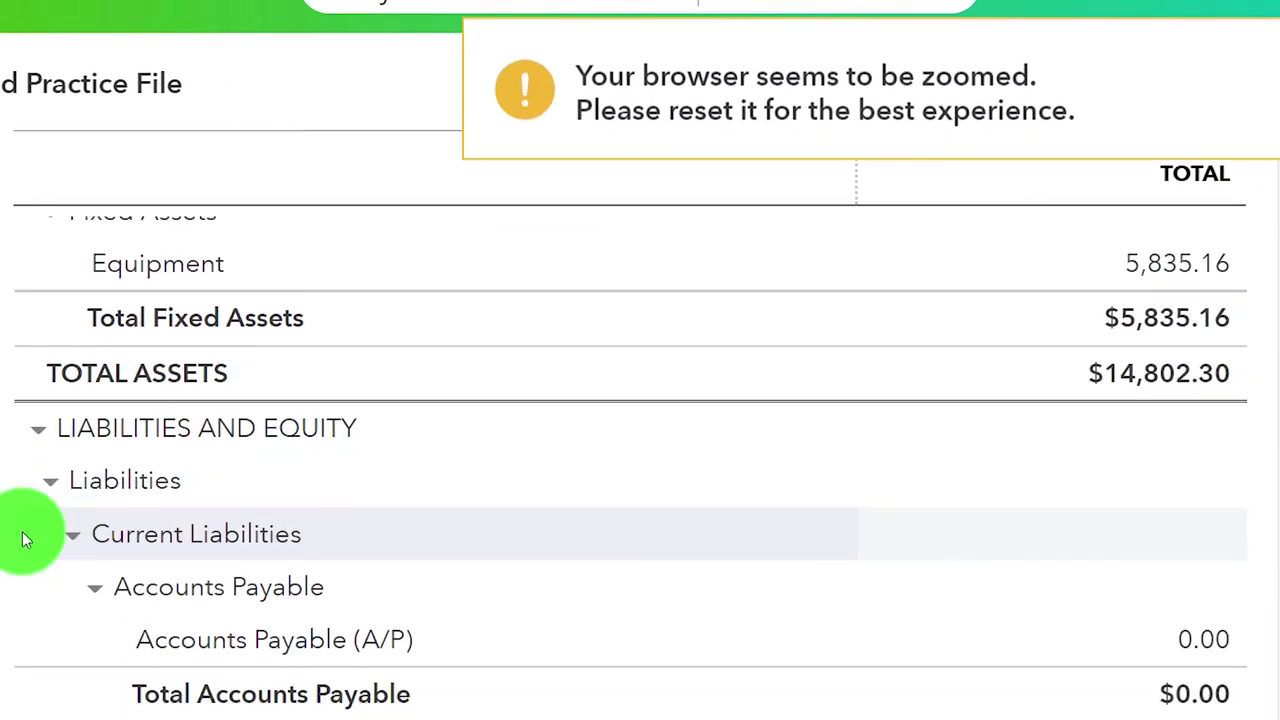
scroll(19, 529, down, 1)
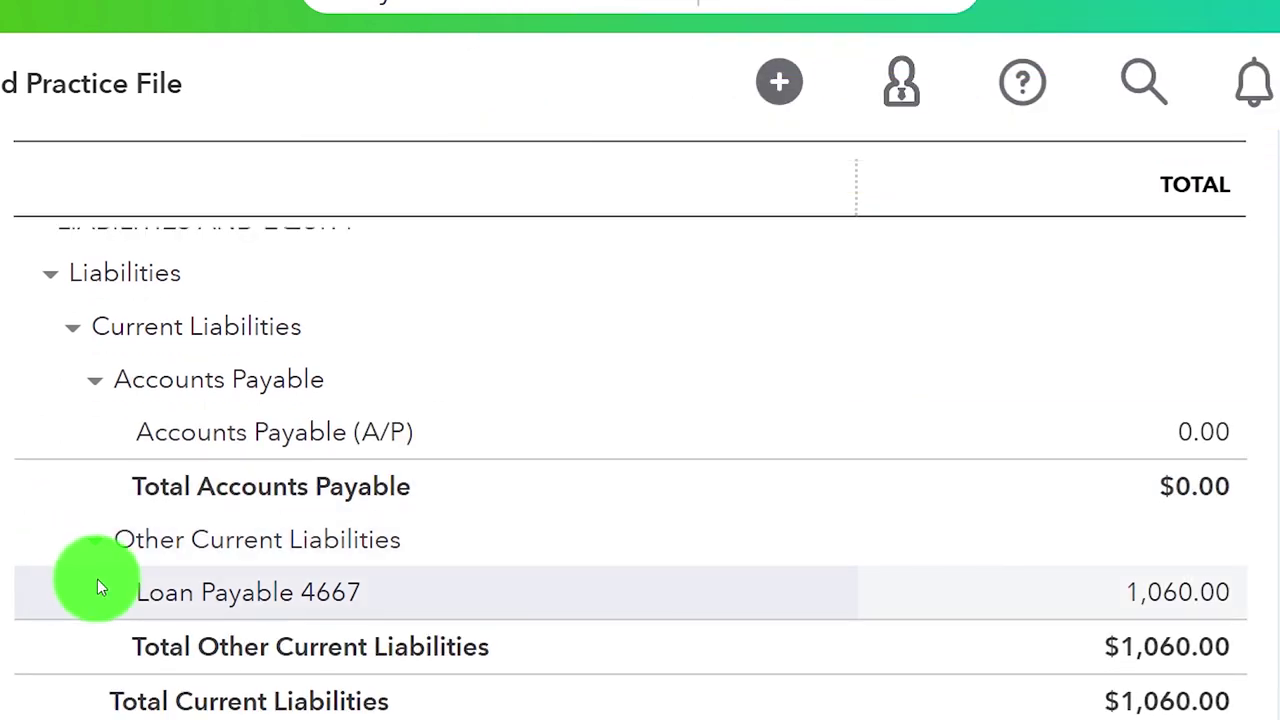
scroll(97, 579, down, 1)
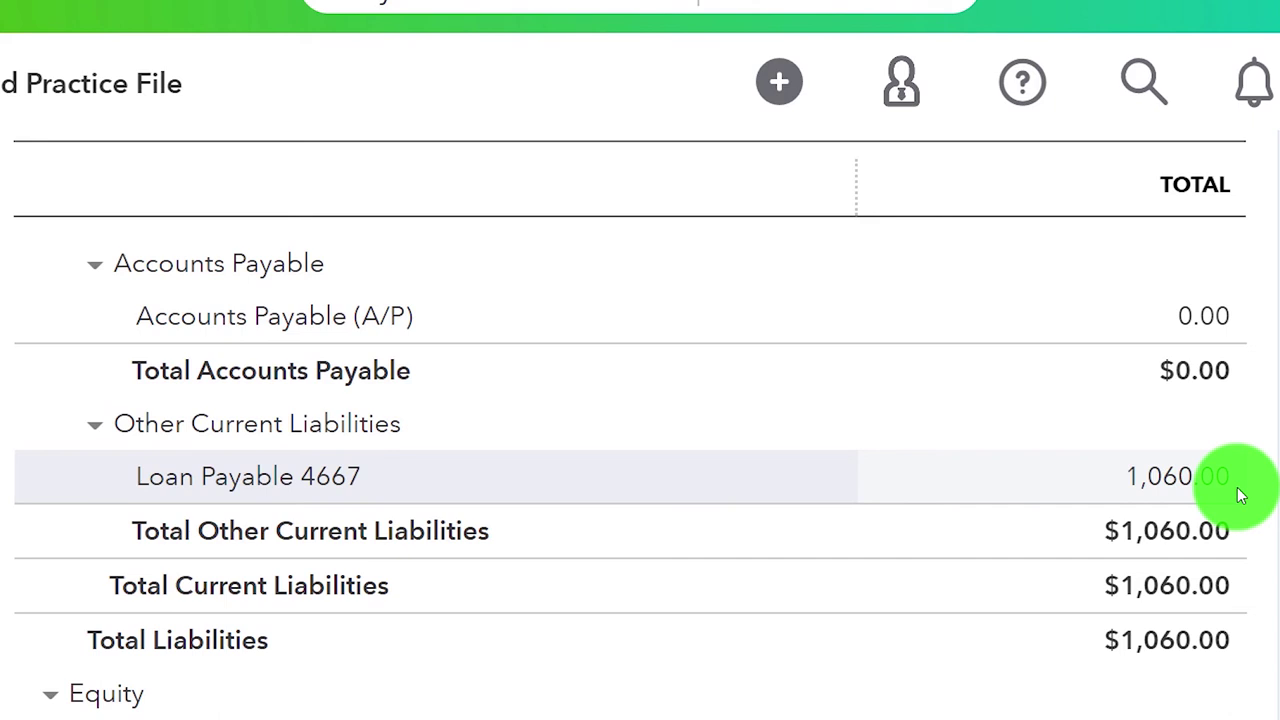
scroll(1237, 487, down, 1)
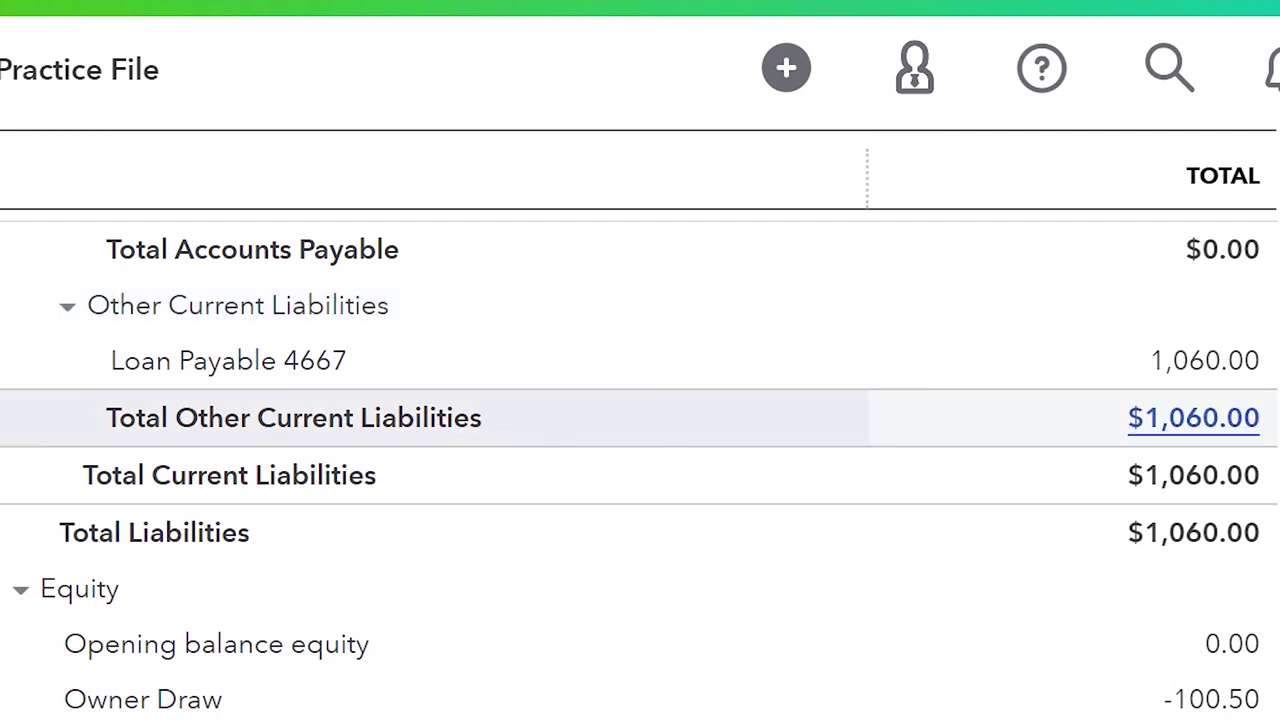
scroll(70, 415, up, 3)
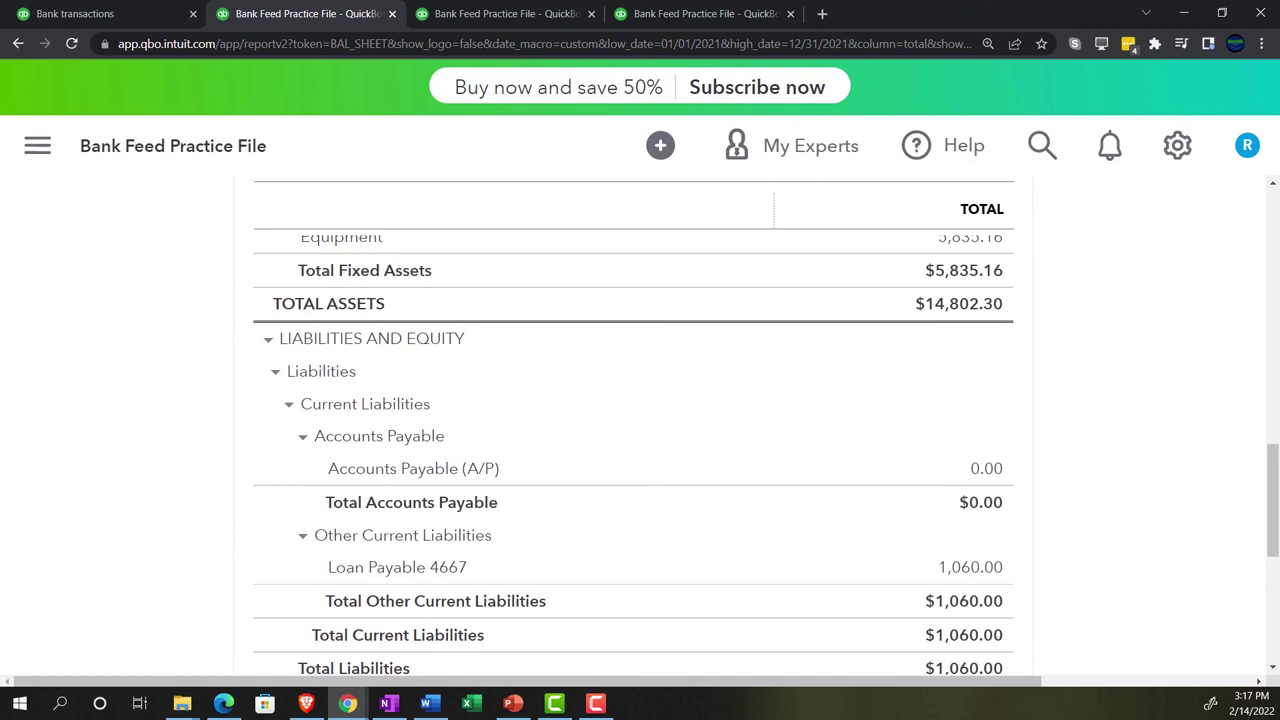
Step: Rerun the January–December 2021 Profit and Loss and scroll down to Net Income of $3,749.94
click(494, 14)
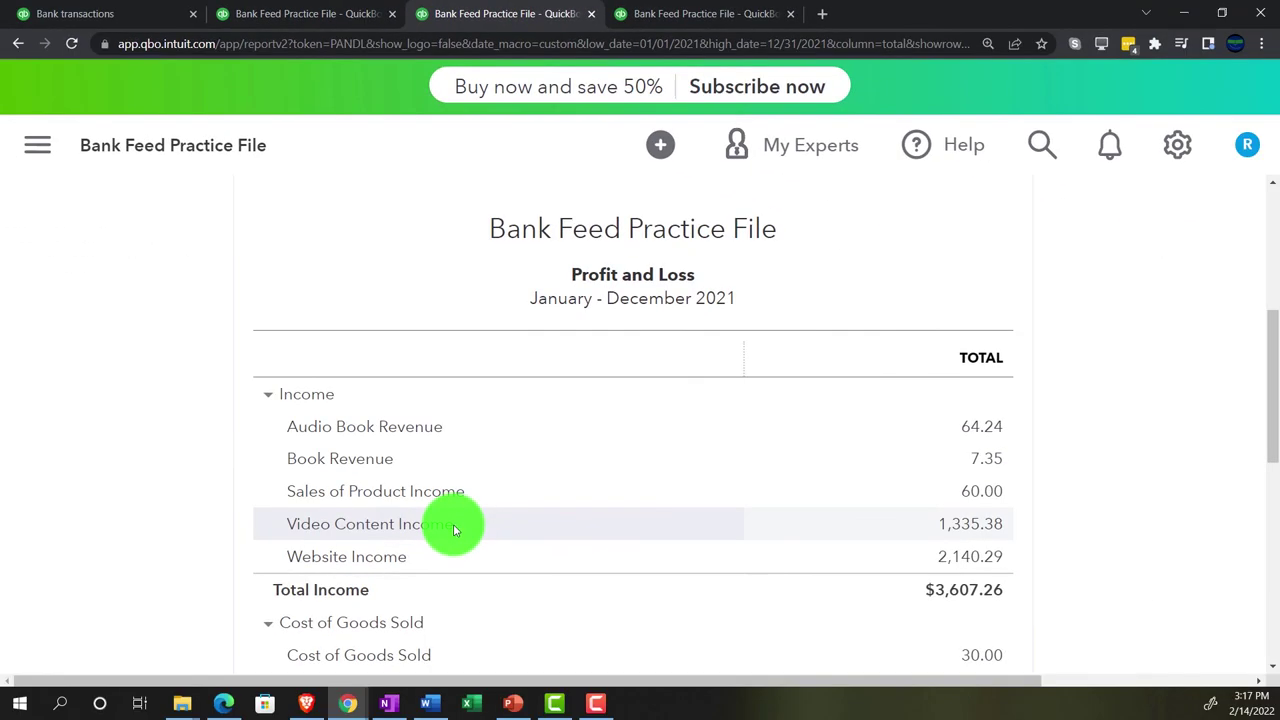
scroll(498, 673, up, 5)
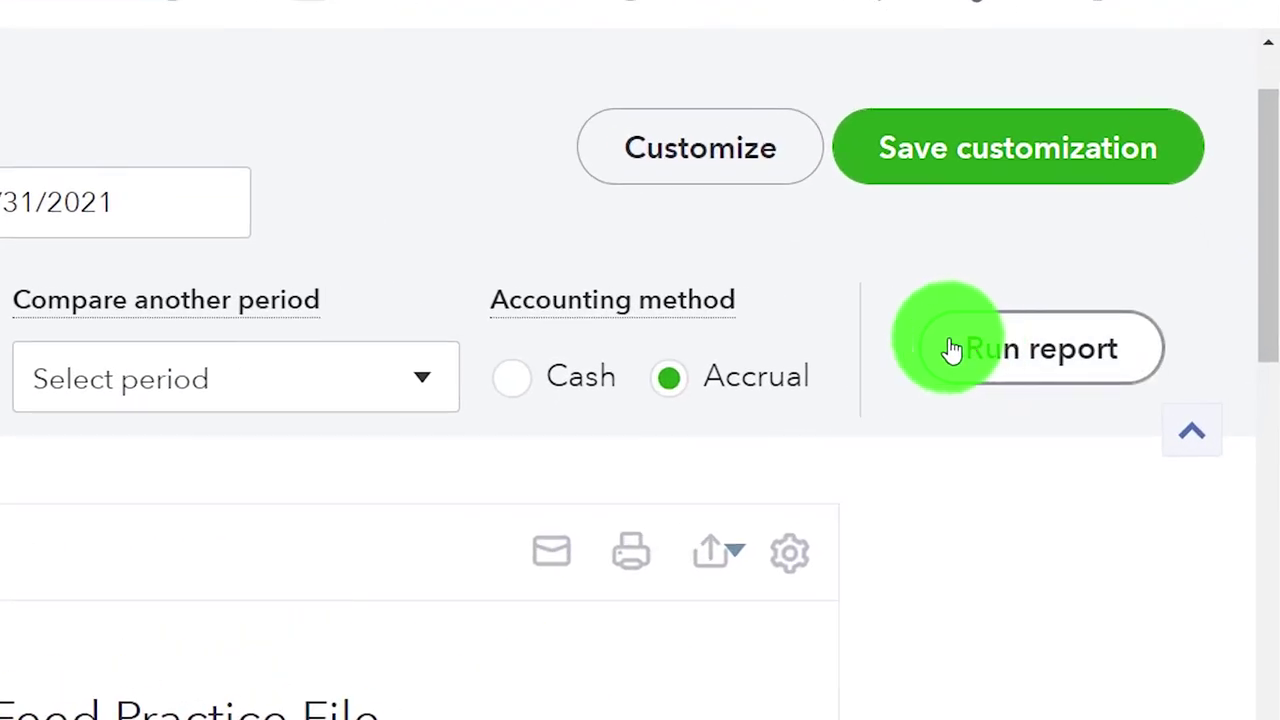
click(952, 349)
scroll(174, 491, down, 2)
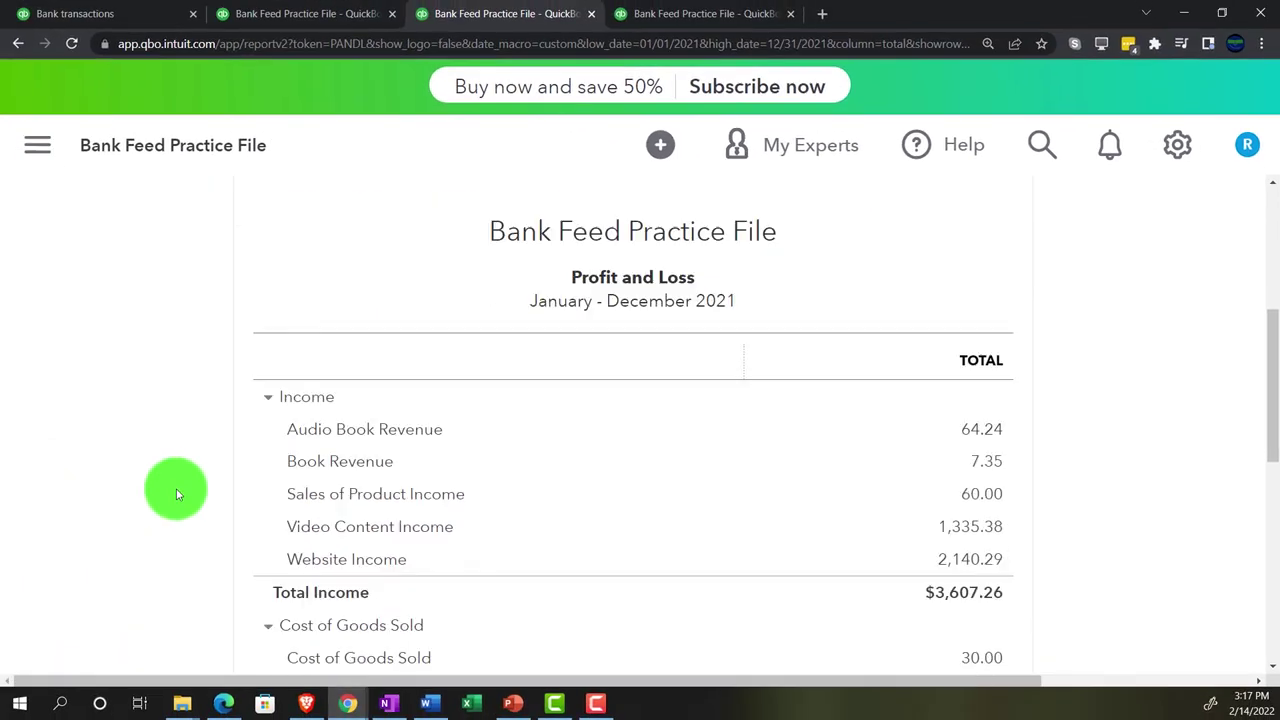
scroll(177, 491, down, 4)
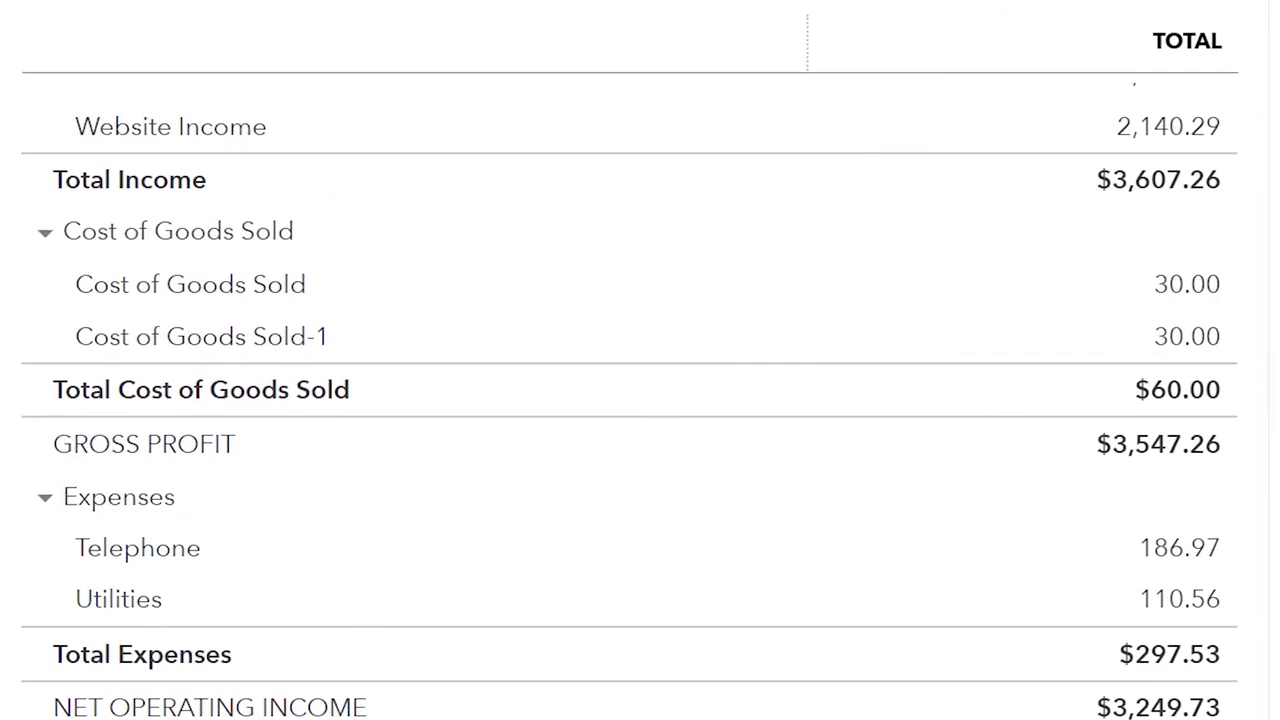
scroll(640, 400, down, 4)
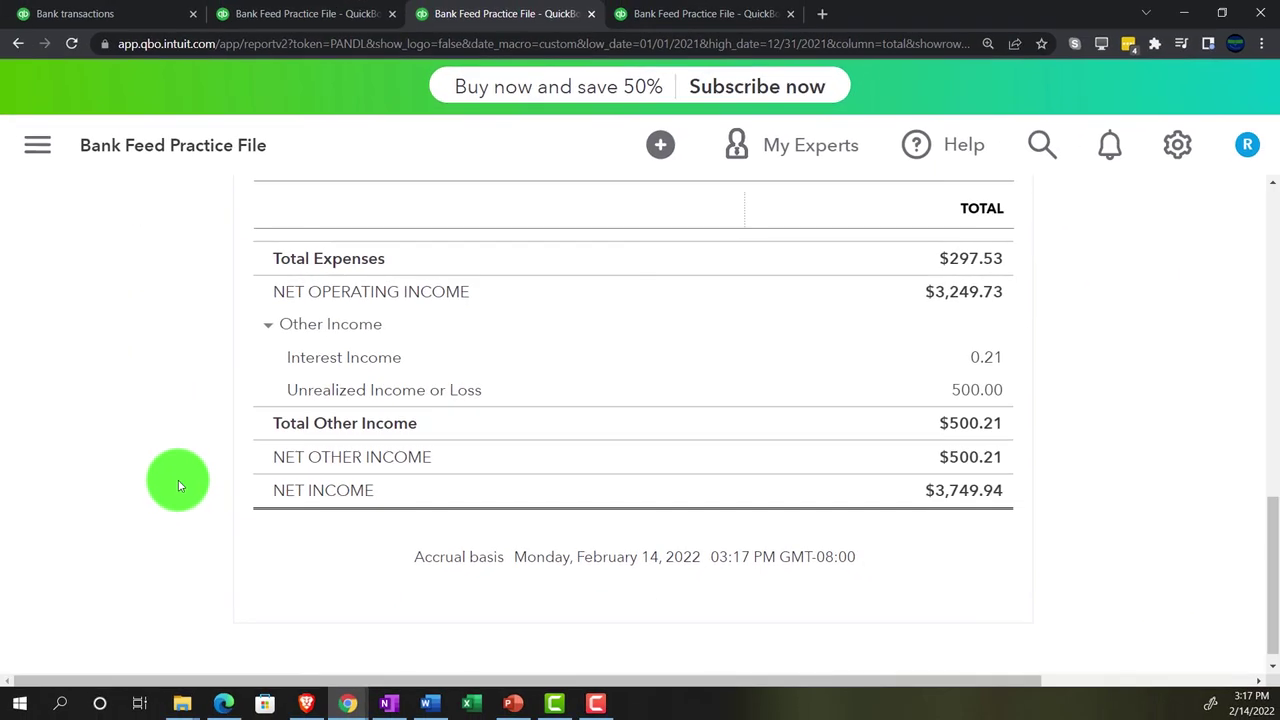
scroll(179, 485, up, 1)
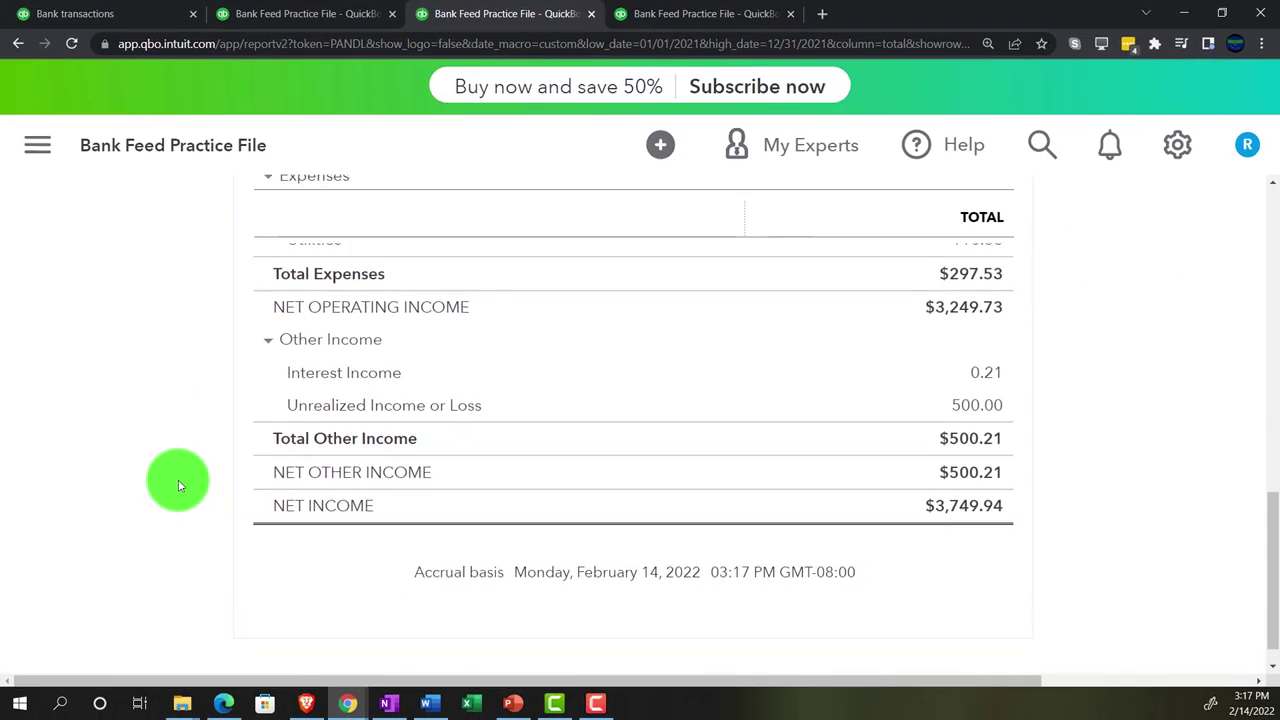